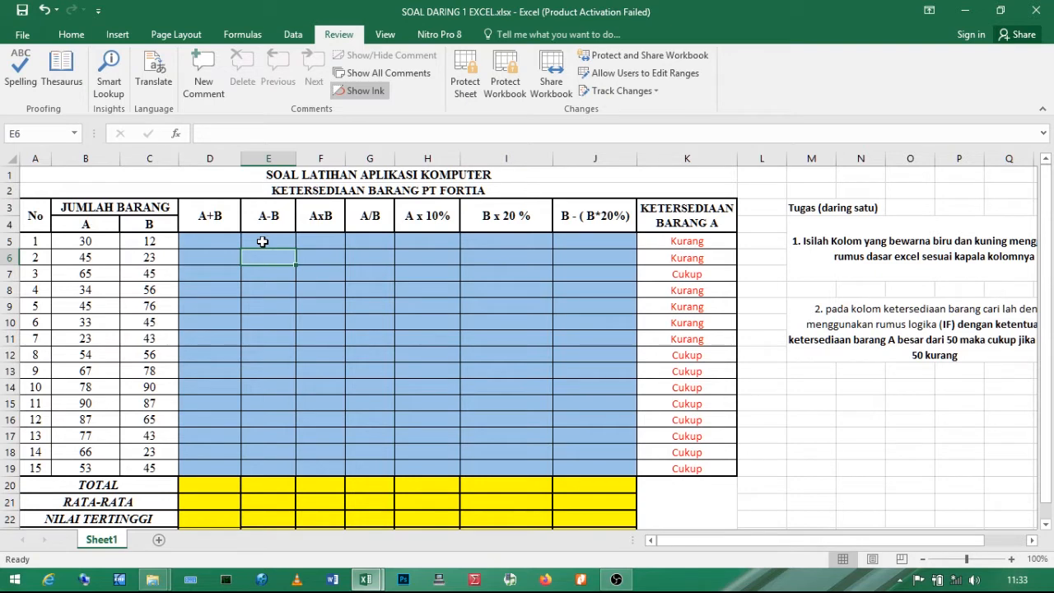
{"action": "left_click", "coordinate": [262, 241]}
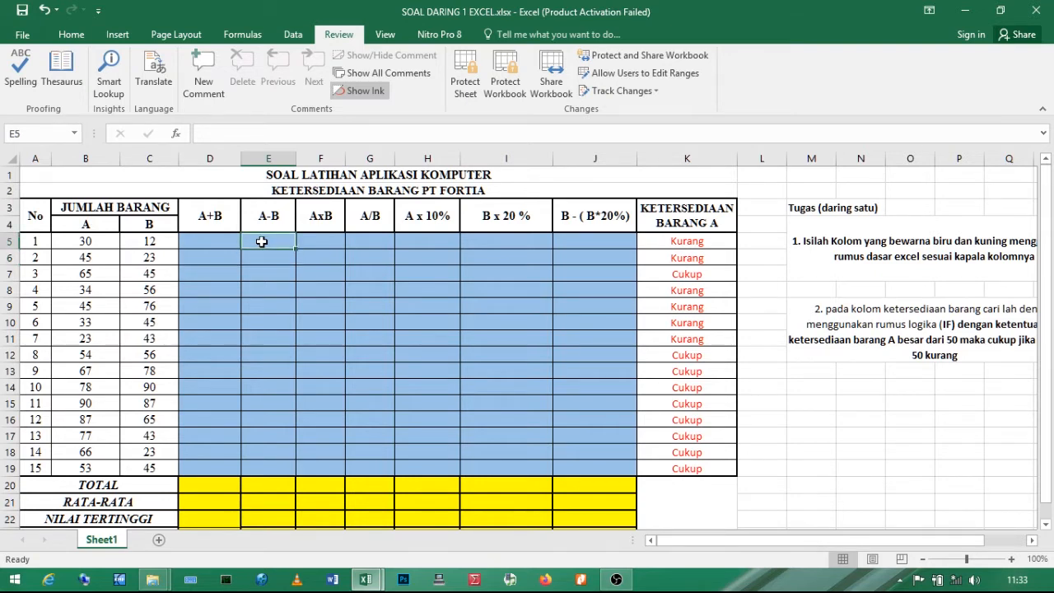
{"action": "left_click", "coordinate": [218, 246]}
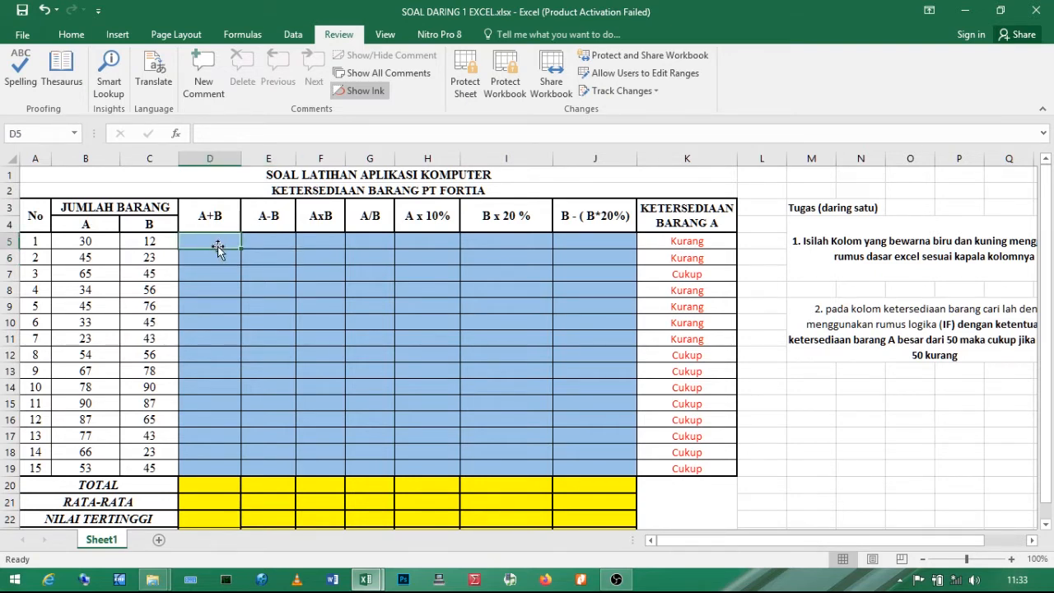
{"action": "left_click", "coordinate": [222, 256]}
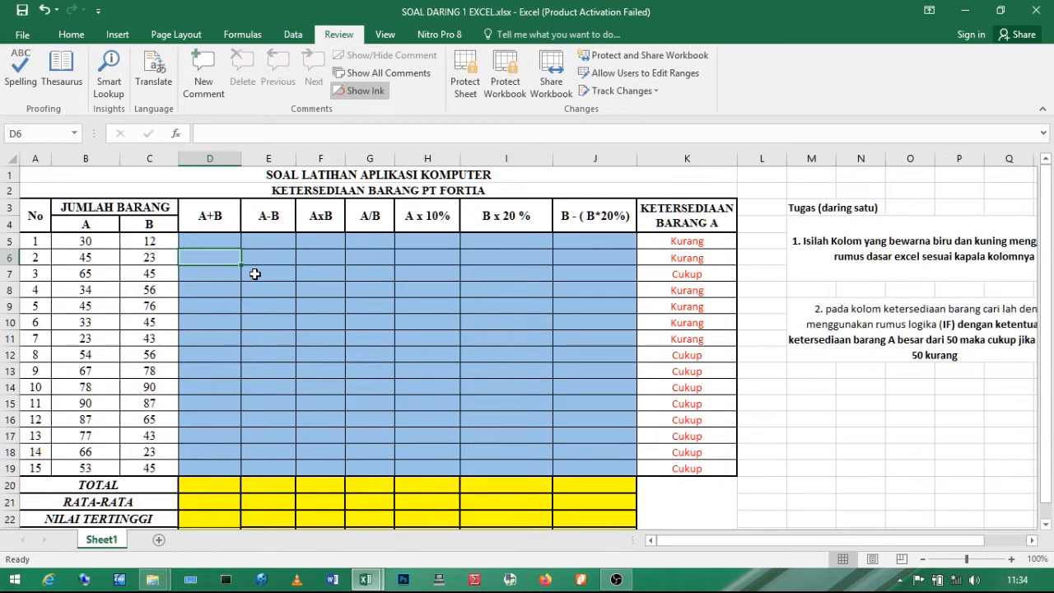
{"action": "left_click", "coordinate": [255, 274]}
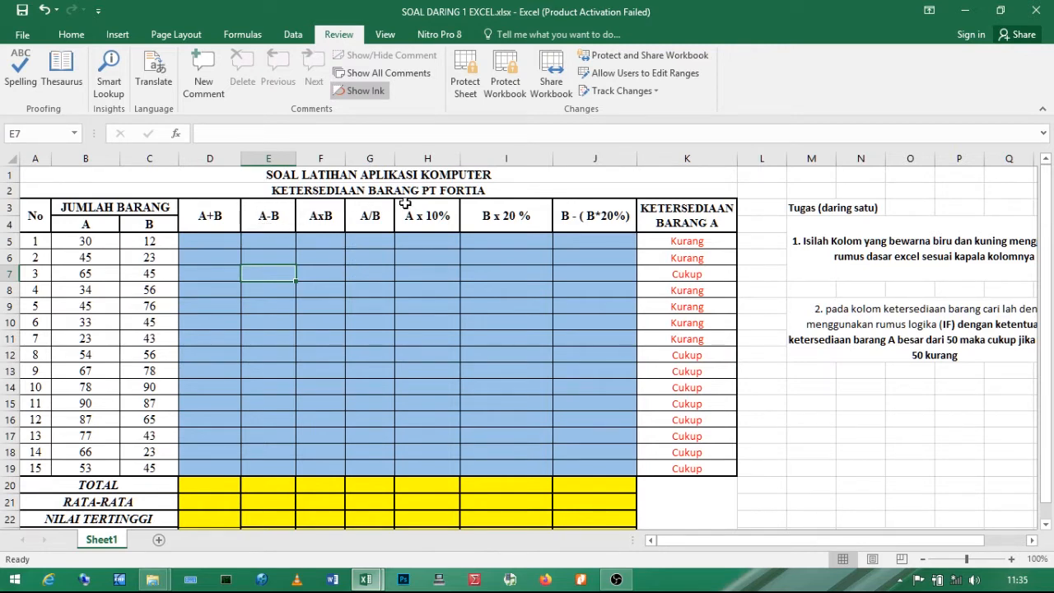
{"action": "left_click", "coordinate": [200, 243]}
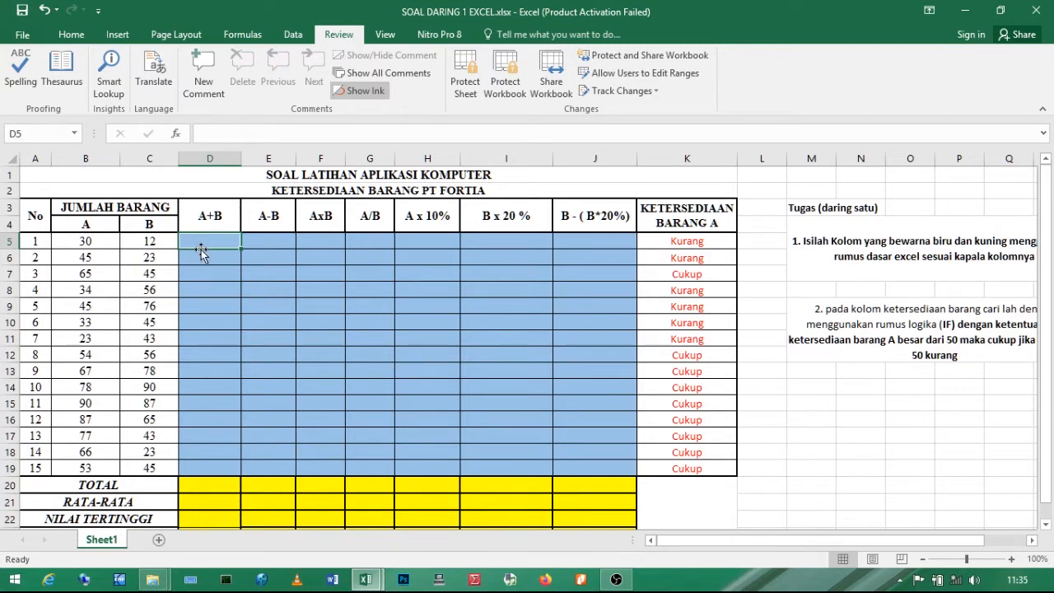
{"action": "left_click", "coordinate": [211, 258]}
{"action": "left_click", "coordinate": [256, 257]}
{"action": "left_click", "coordinate": [244, 285]}
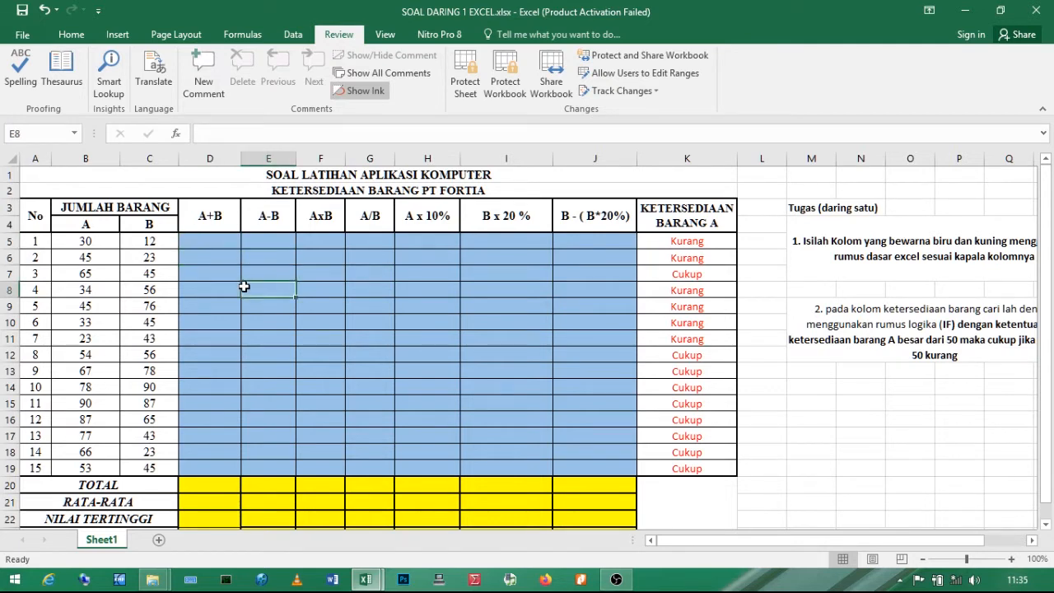
{"action": "left_click", "coordinate": [217, 286]}
{"action": "left_click", "coordinate": [209, 268]}
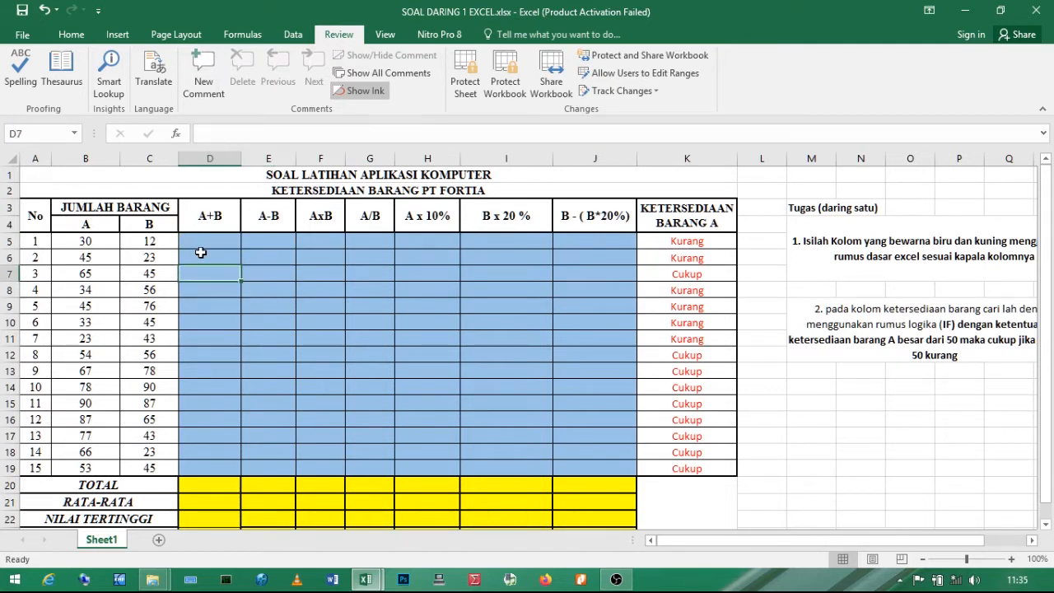
{"action": "left_click", "coordinate": [263, 256]}
{"action": "left_click", "coordinate": [319, 275]}
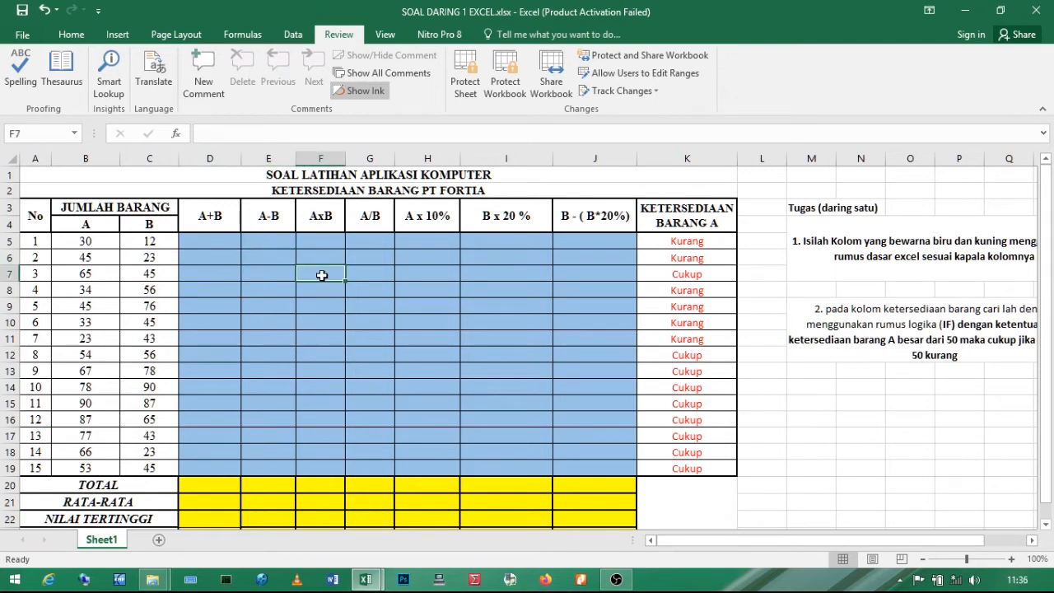
{"action": "left_click", "coordinate": [361, 254]}
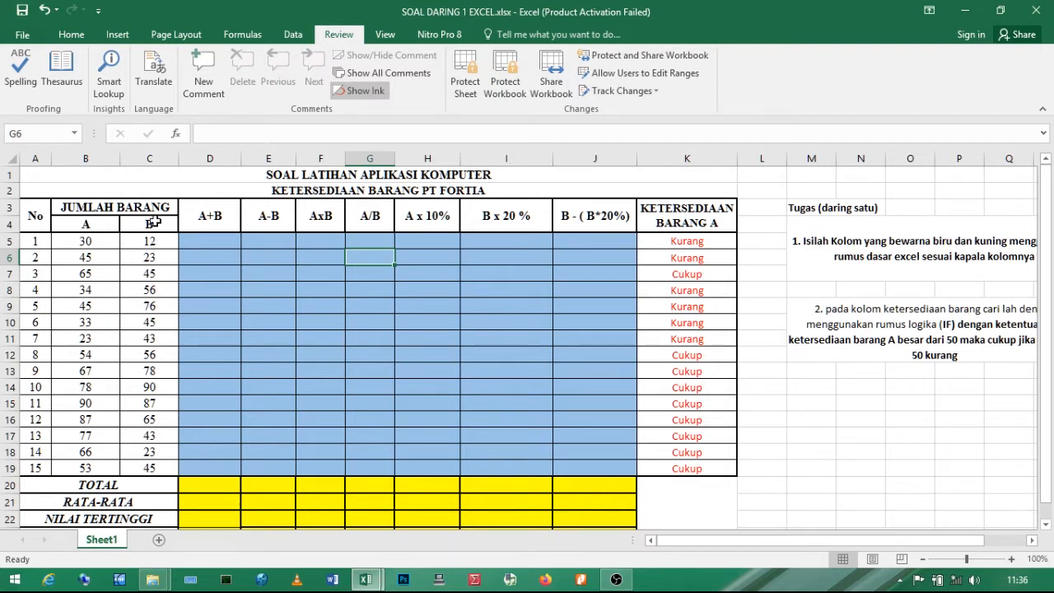
{"action": "left_click", "coordinate": [205, 242]}
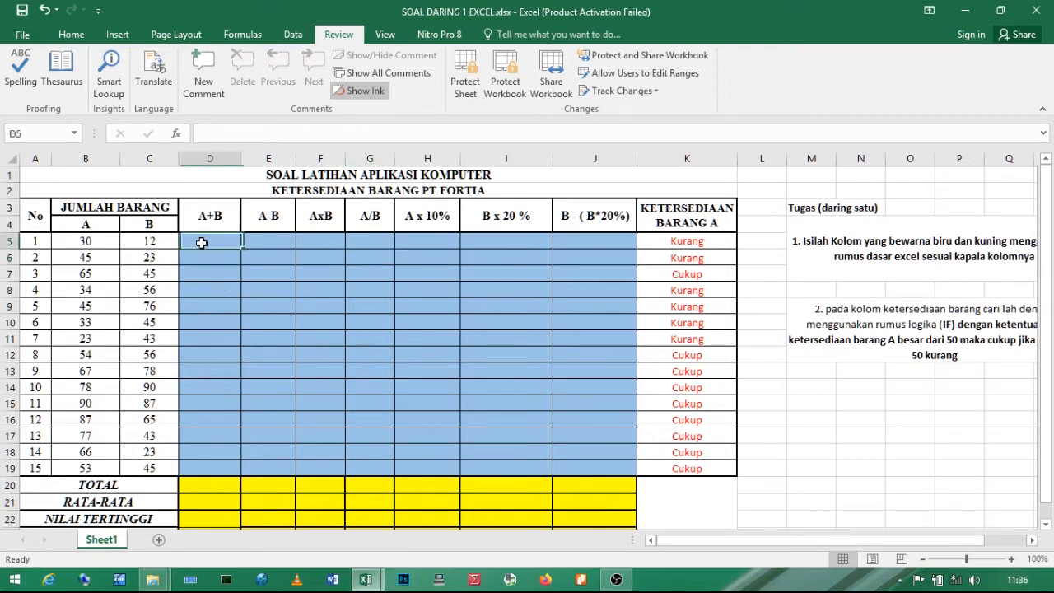
{"action": "left_click", "coordinate": [270, 239]}
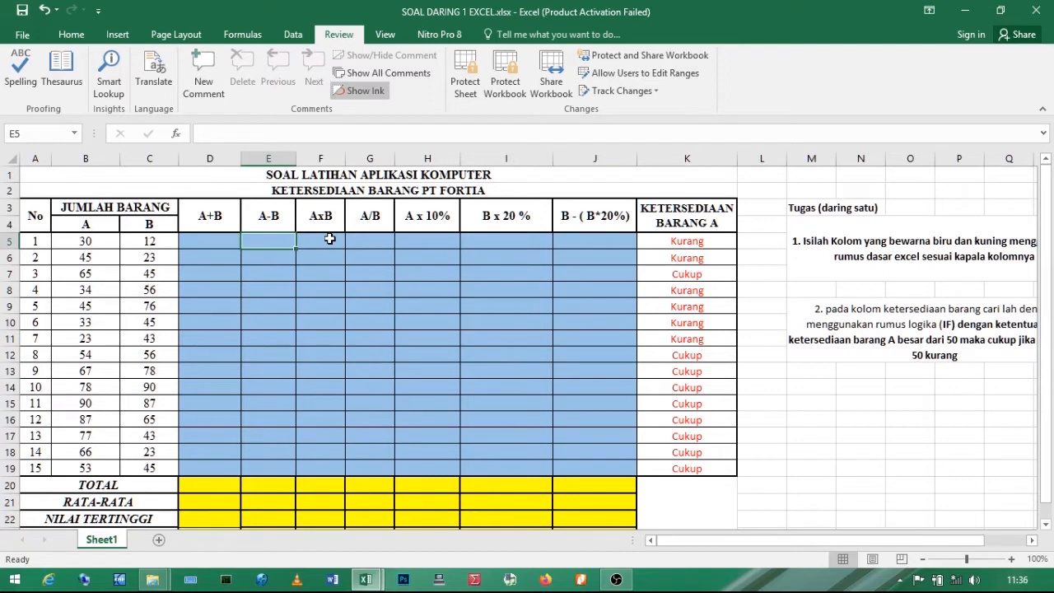
{"action": "left_click", "coordinate": [330, 239]}
{"action": "left_click", "coordinate": [188, 255]}
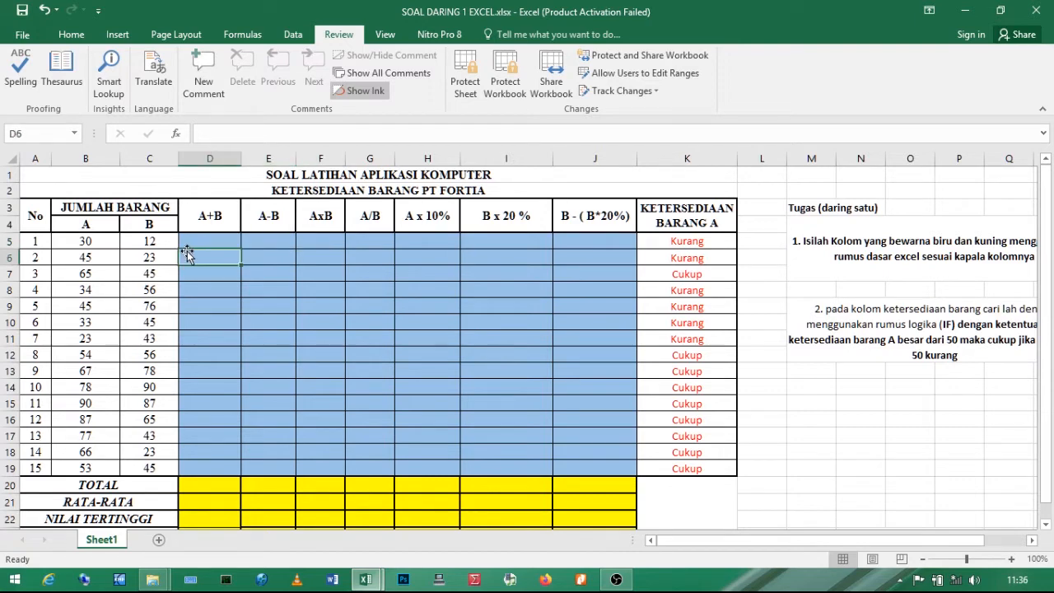
{"action": "left_click", "coordinate": [211, 217]}
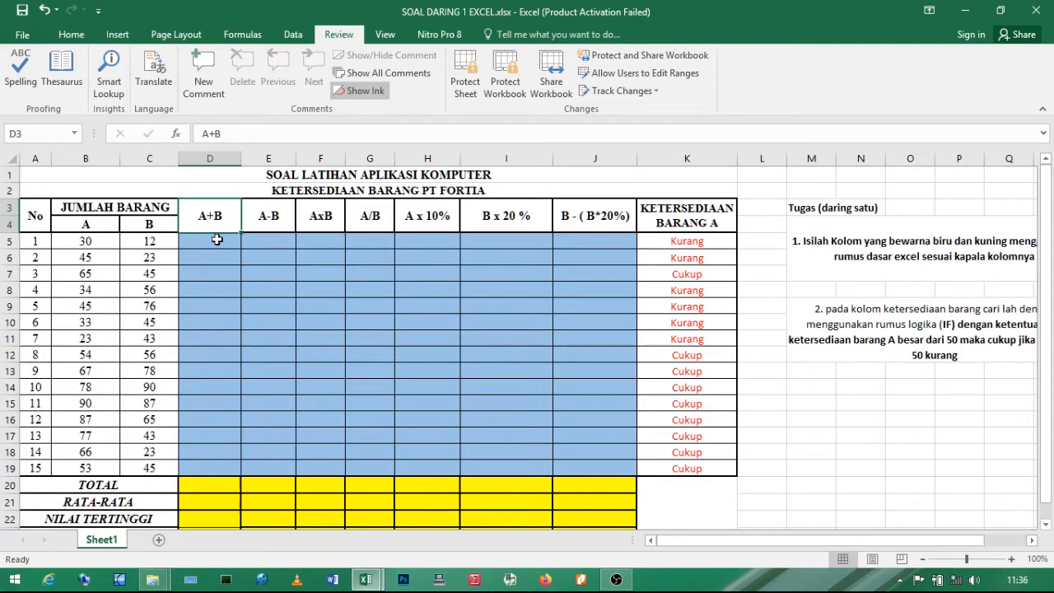
{"action": "left_click", "coordinate": [217, 239]}
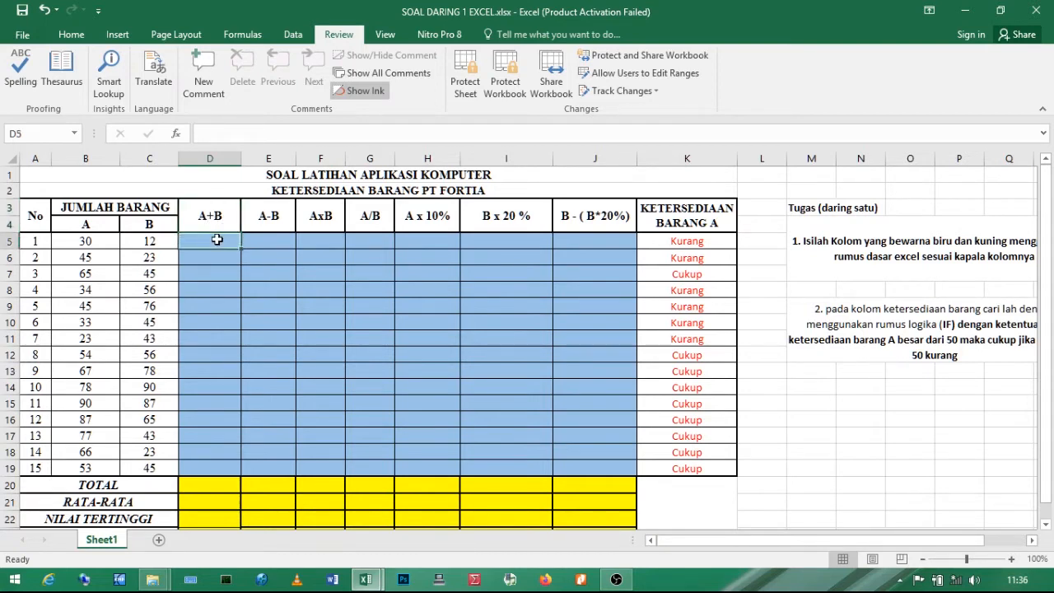
{"action": "left_click", "coordinate": [290, 247]}
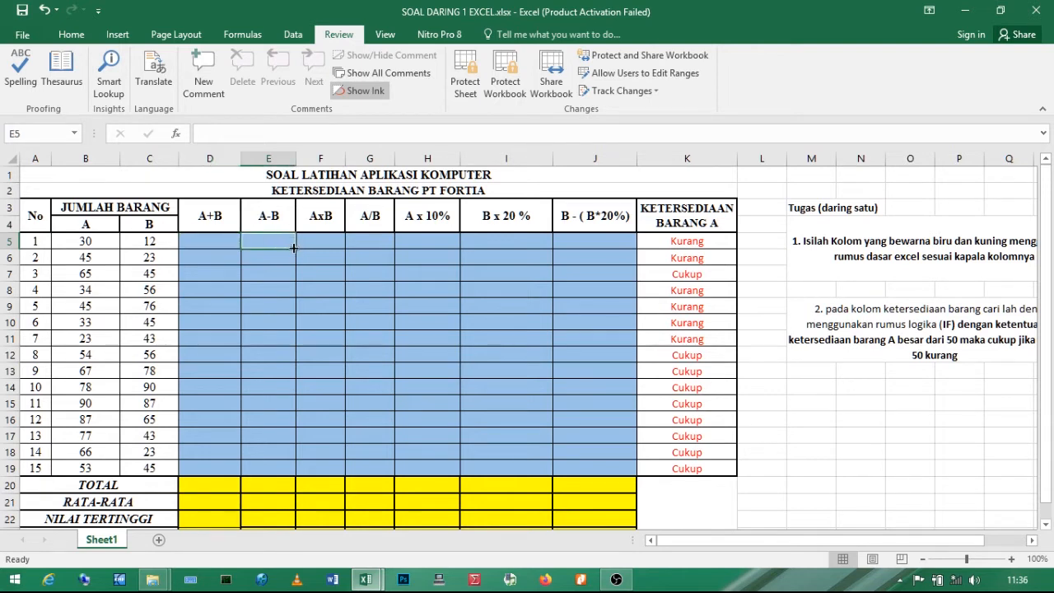
{"action": "left_click", "coordinate": [308, 267]}
{"action": "left_click_drag", "start_coordinate": [270, 334], "coordinate": [260, 307]}
Enlarge the sheet to 120% and begin the A+B formula in cell D5 as =B5+.
{"action": "left_click", "coordinate": [209, 236]}
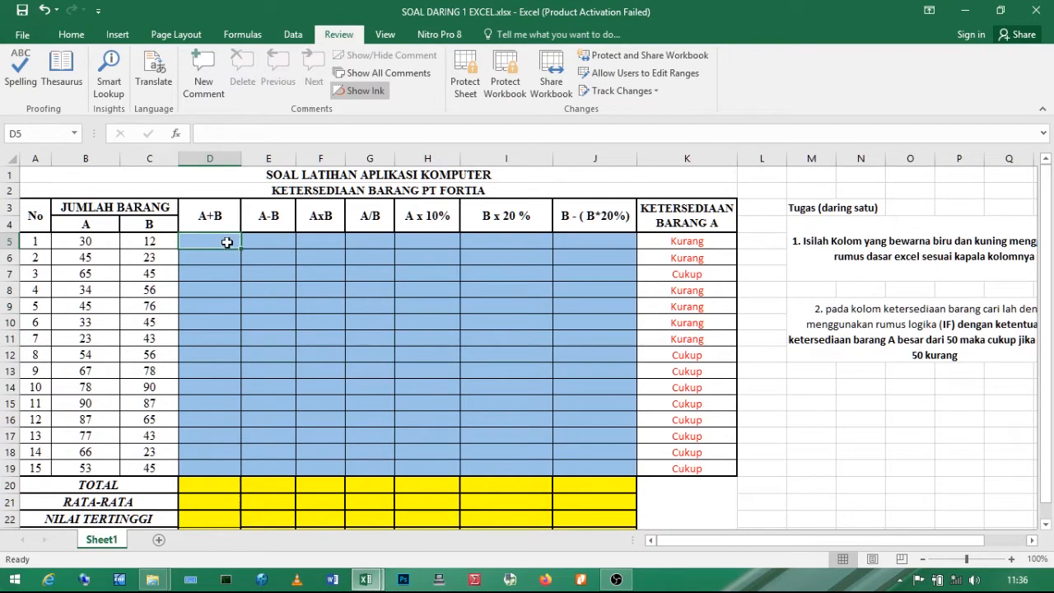
{"action": "left_click", "coordinate": [1010, 559]}
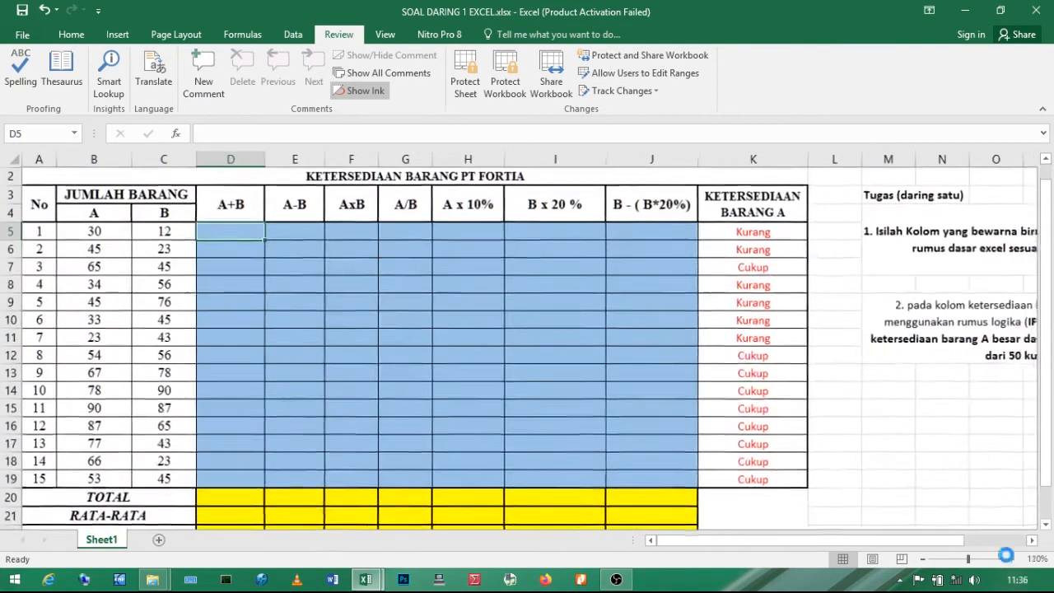
{"action": "left_click", "coordinate": [1010, 559]}
{"action": "left_click_drag", "start_coordinate": [1042, 338], "coordinate": [1047, 384]}
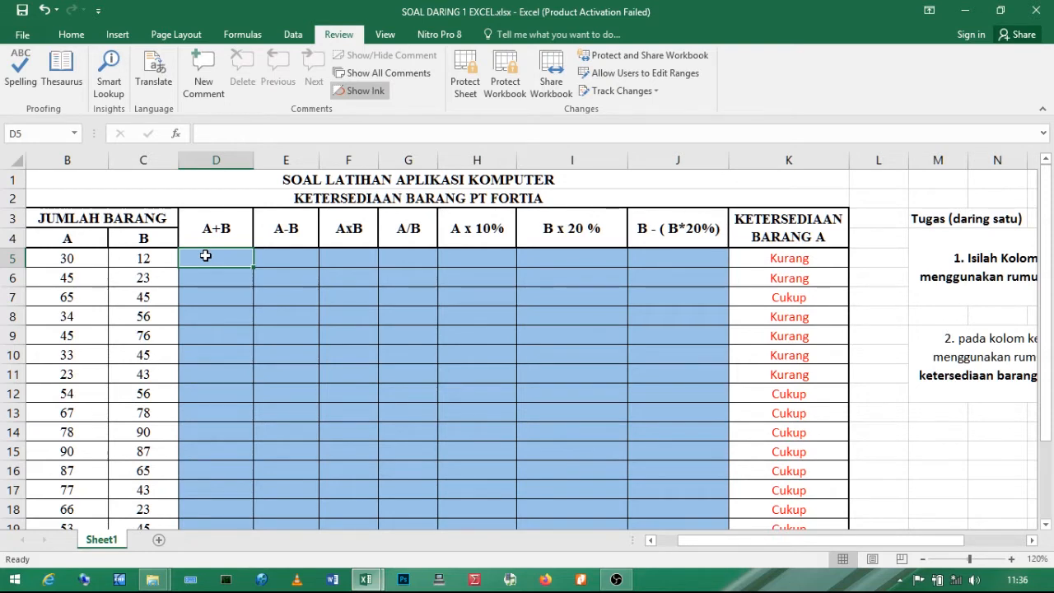
{"action": "type", "text": "="}
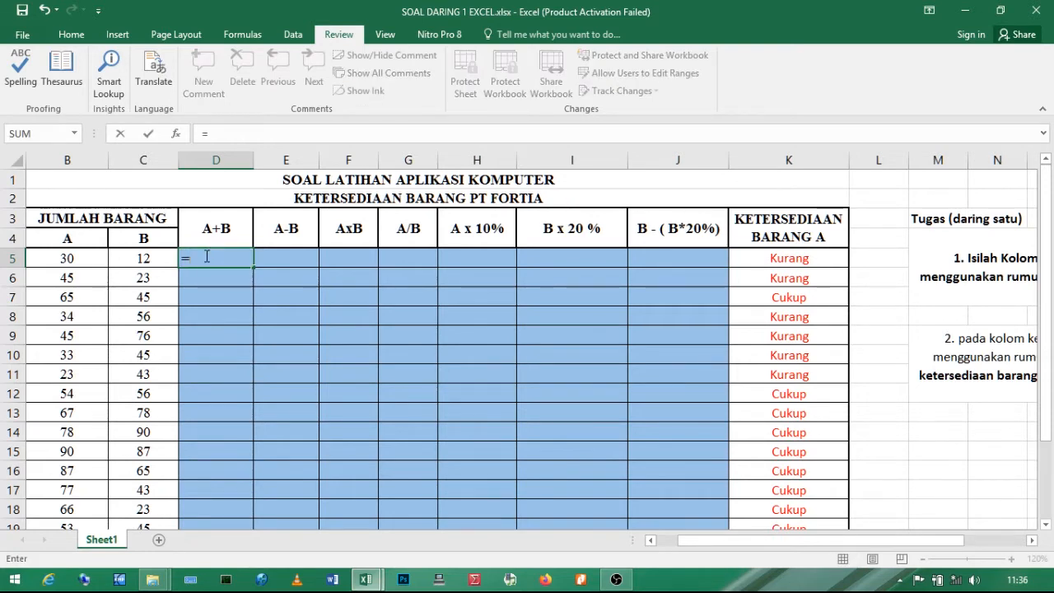
{"action": "left_click", "coordinate": [64, 255]}
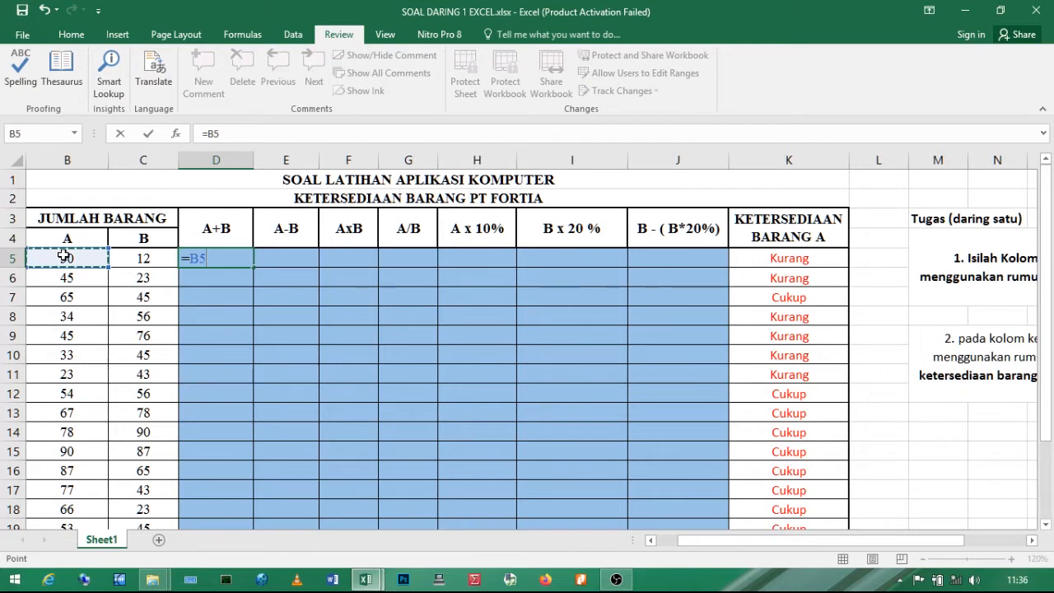
{"action": "type", "text": "+"}
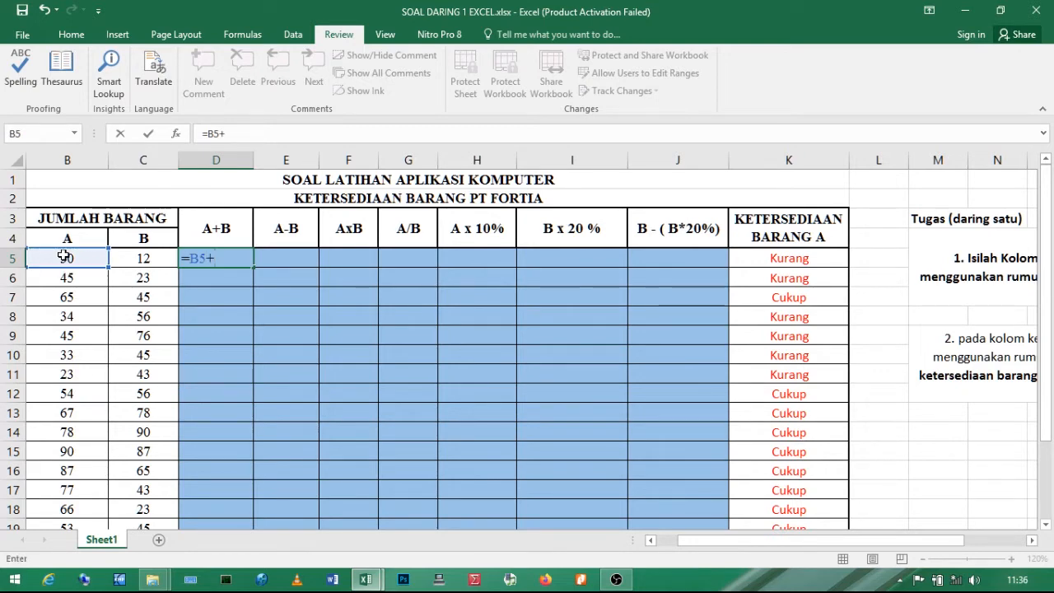
{"action": "left_click", "coordinate": [165, 264]}
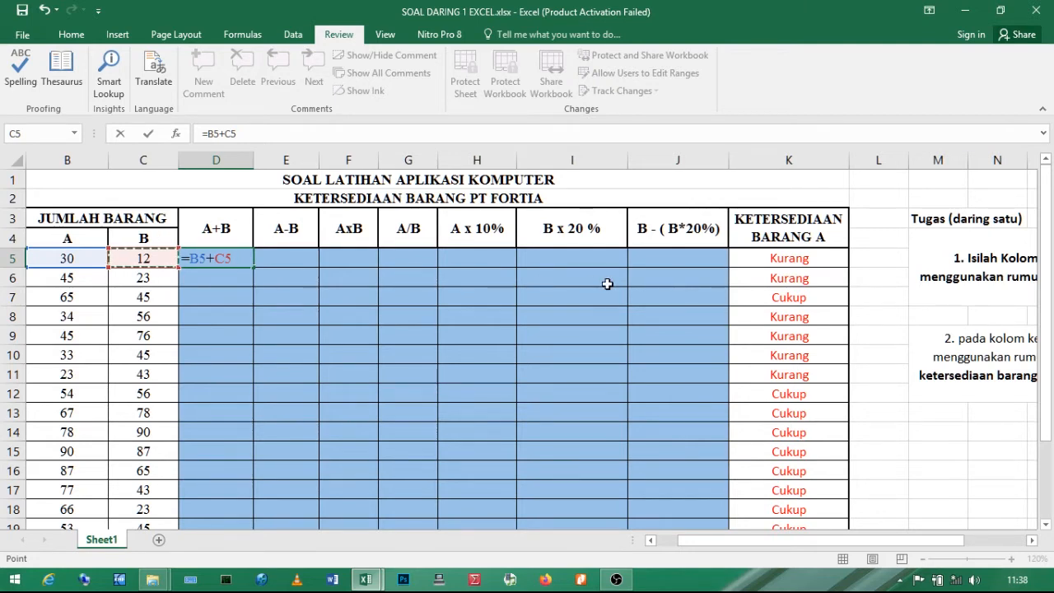
{"action": "left_click", "coordinate": [13, 179]}
{"action": "left_click", "coordinate": [15, 201]}
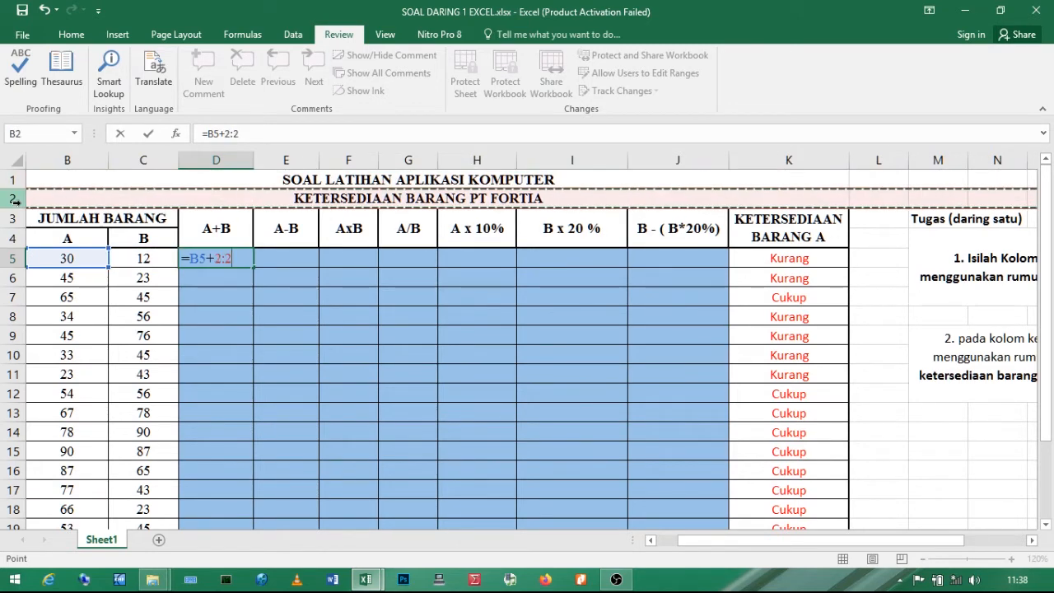
{"action": "left_click", "coordinate": [8, 222]}
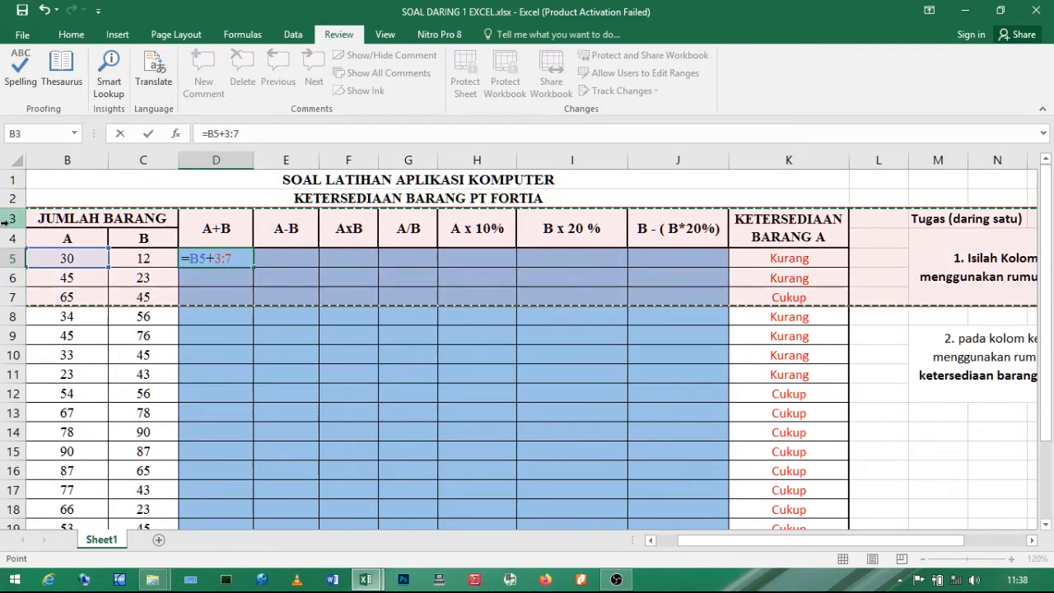
{"action": "key", "text": "BackSpace"}
{"action": "key", "text": "BackSpace"}
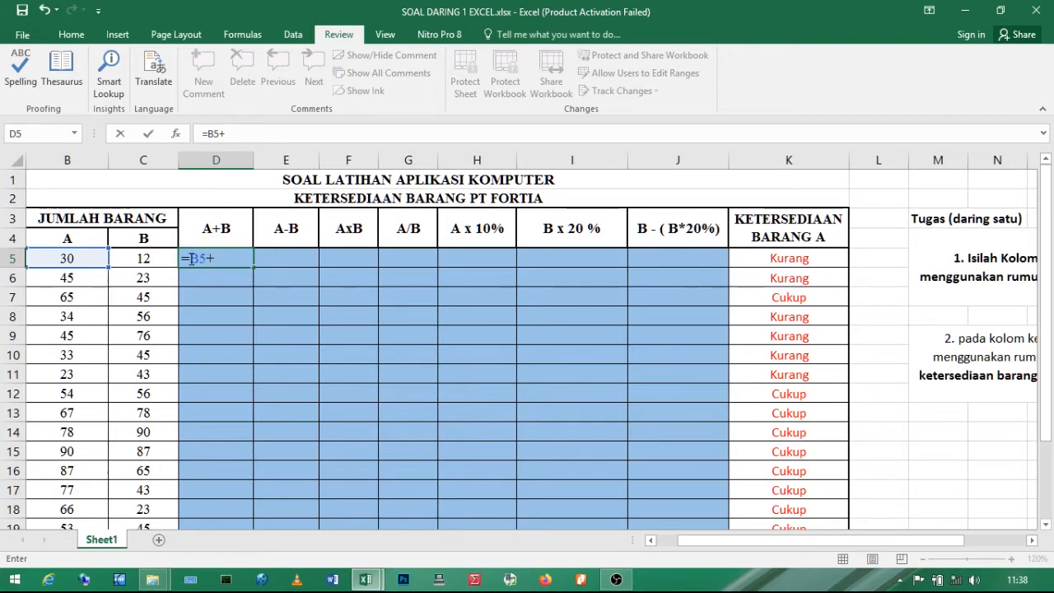
Complete the A+B formula in D5 as =B5+C5 and enter it.
{"action": "left_click", "coordinate": [146, 261]}
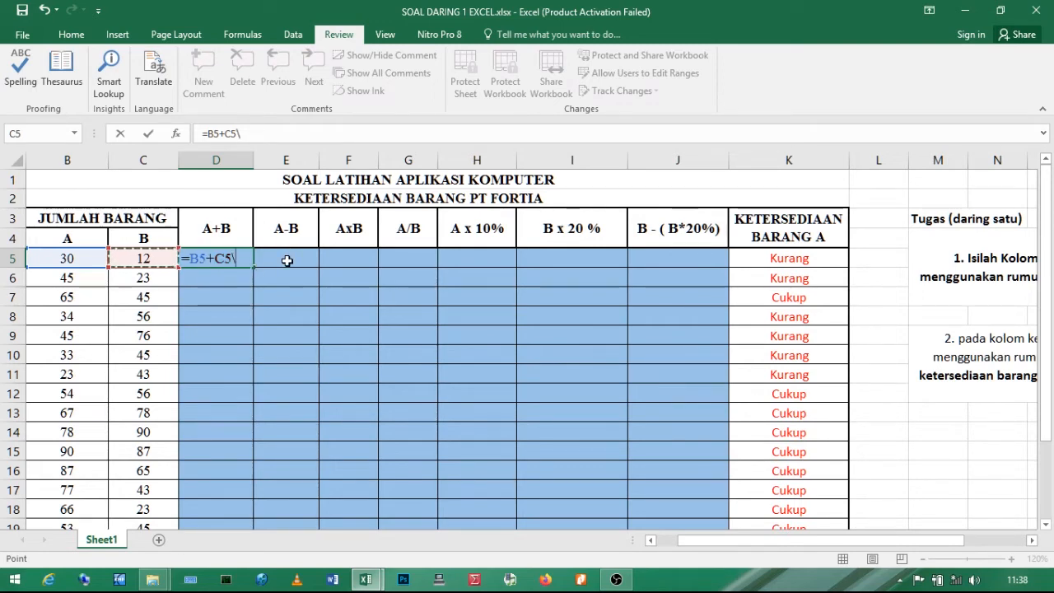
{"action": "type", "text": "\\"}
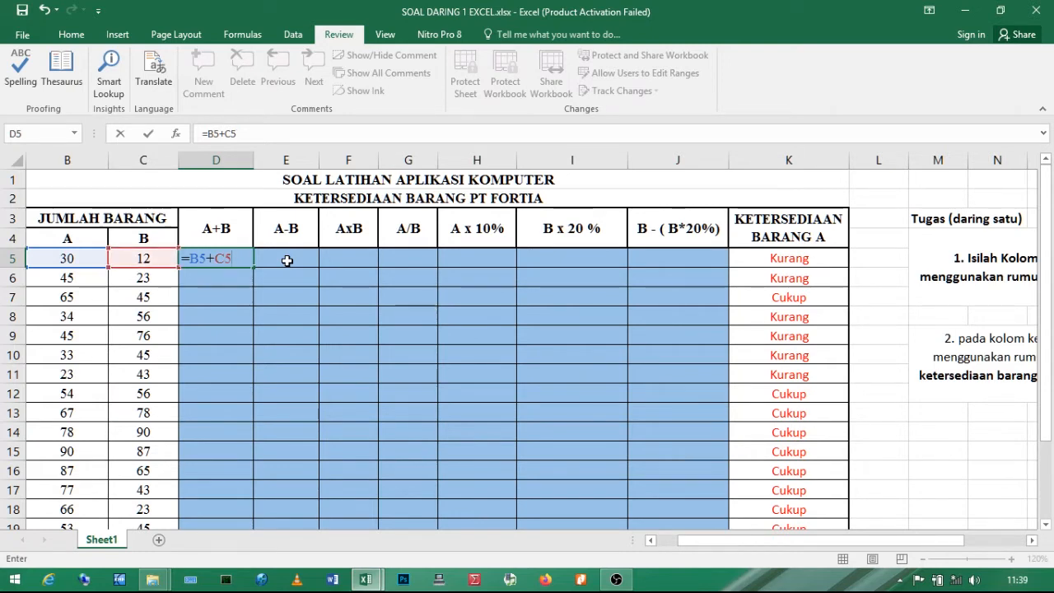
{"action": "key", "text": "Return"}
Fill the A+B formula from D5 down through D19.
{"action": "left_click", "coordinate": [231, 256]}
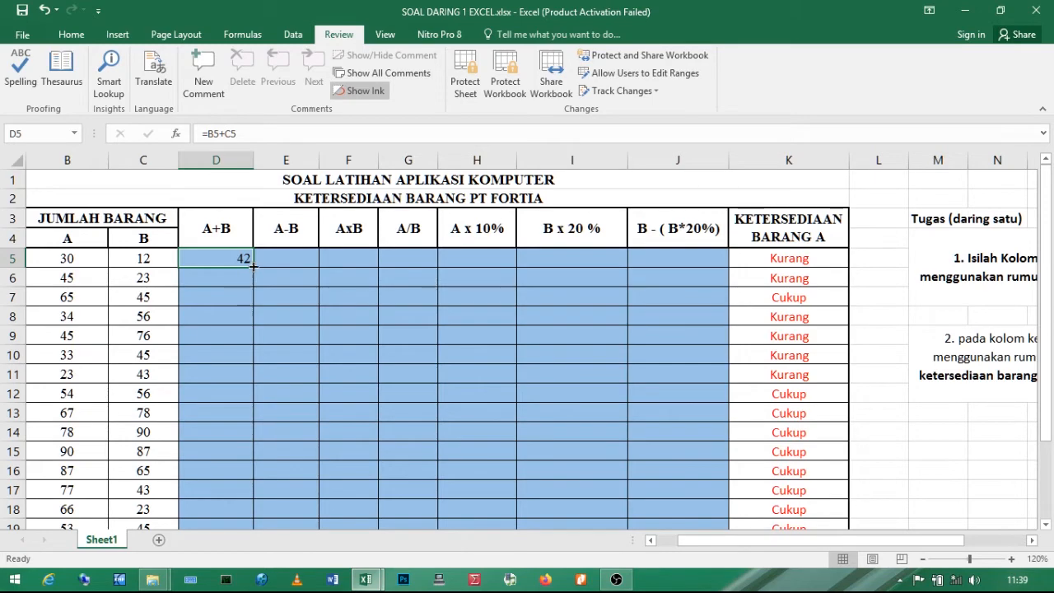
{"action": "left_click_drag", "start_coordinate": [254, 262], "coordinate": [243, 430]}
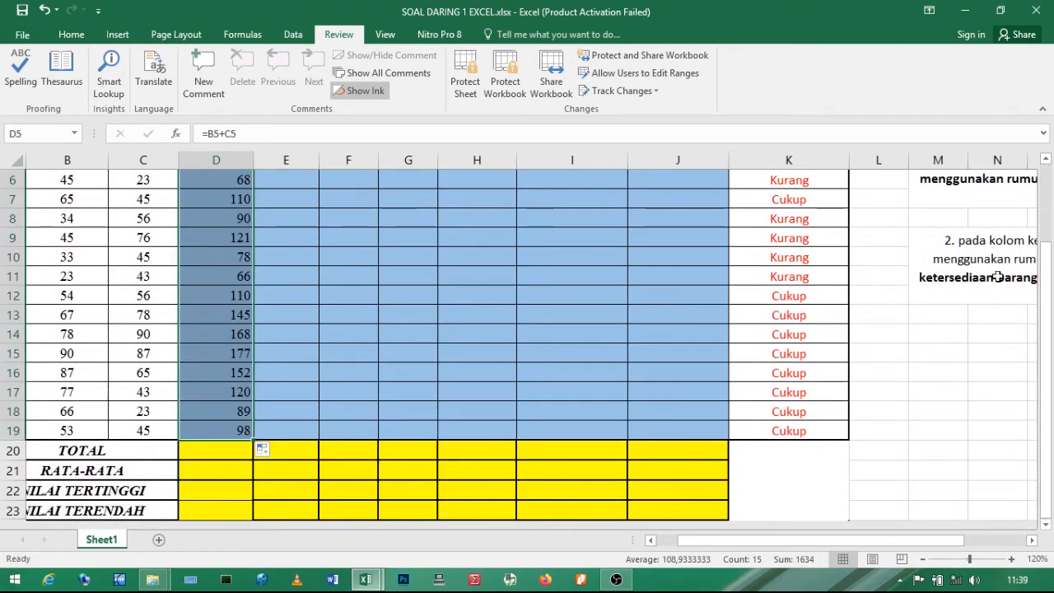
{"action": "left_click_drag", "start_coordinate": [1044, 265], "coordinate": [1039, 250]}
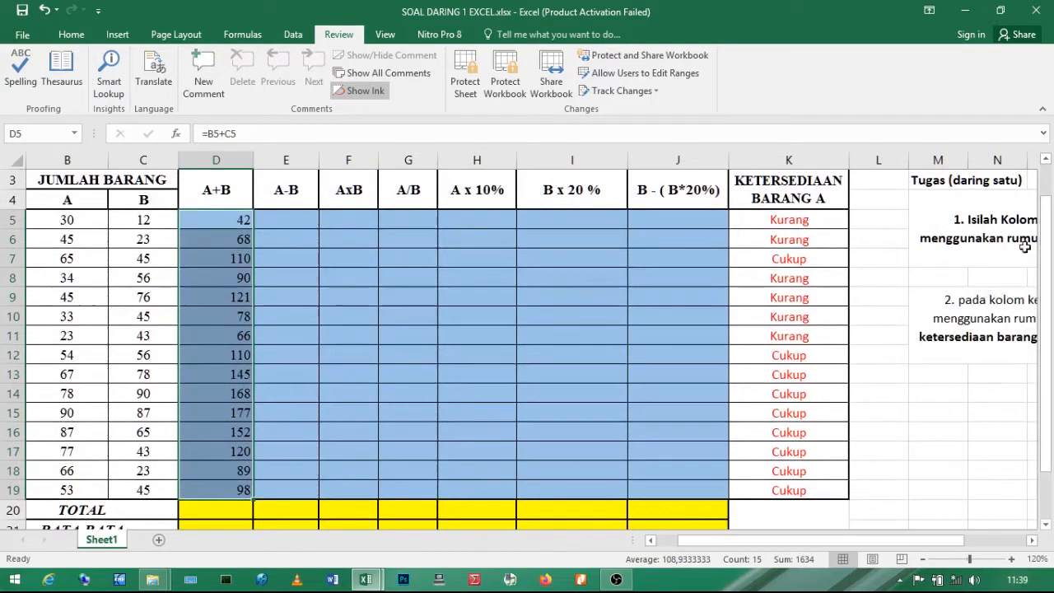
Centre the A+B results in D5:D19 horizontally.
{"action": "left_click", "coordinate": [246, 256]}
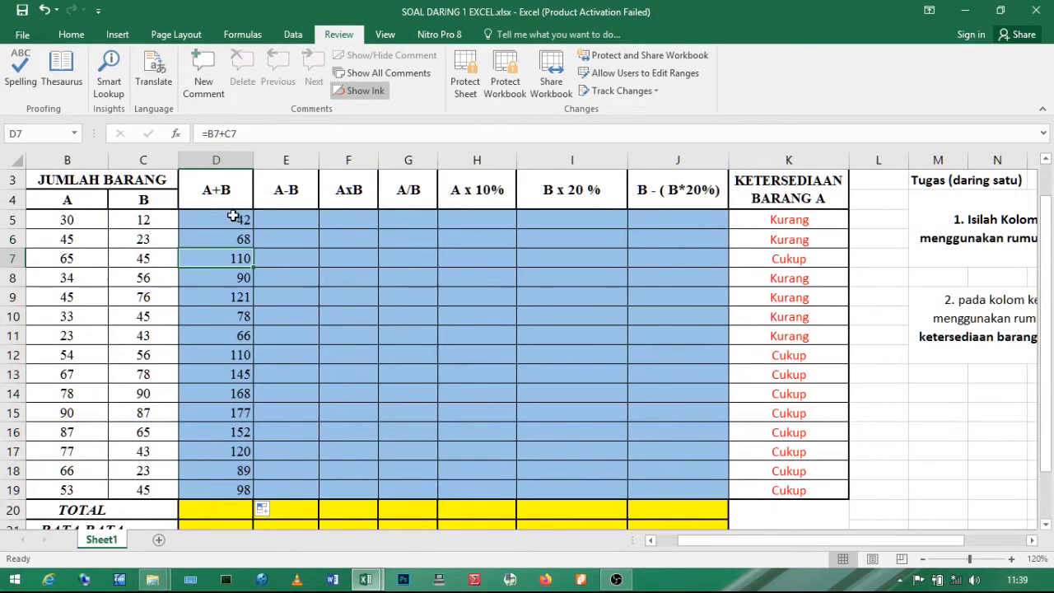
{"action": "left_click_drag", "start_coordinate": [236, 219], "coordinate": [230, 485]}
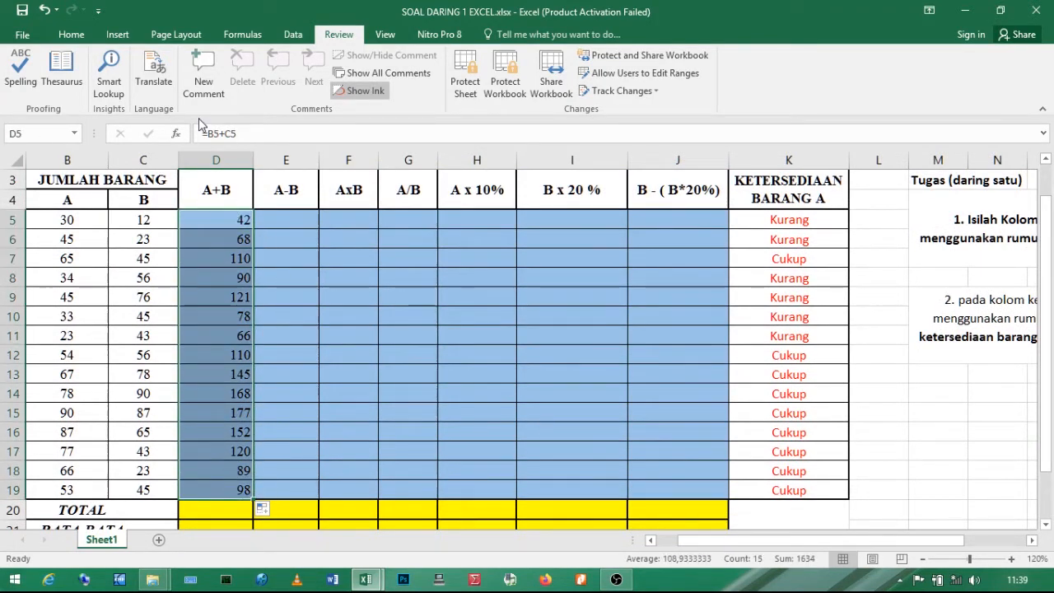
{"action": "left_click", "coordinate": [71, 34]}
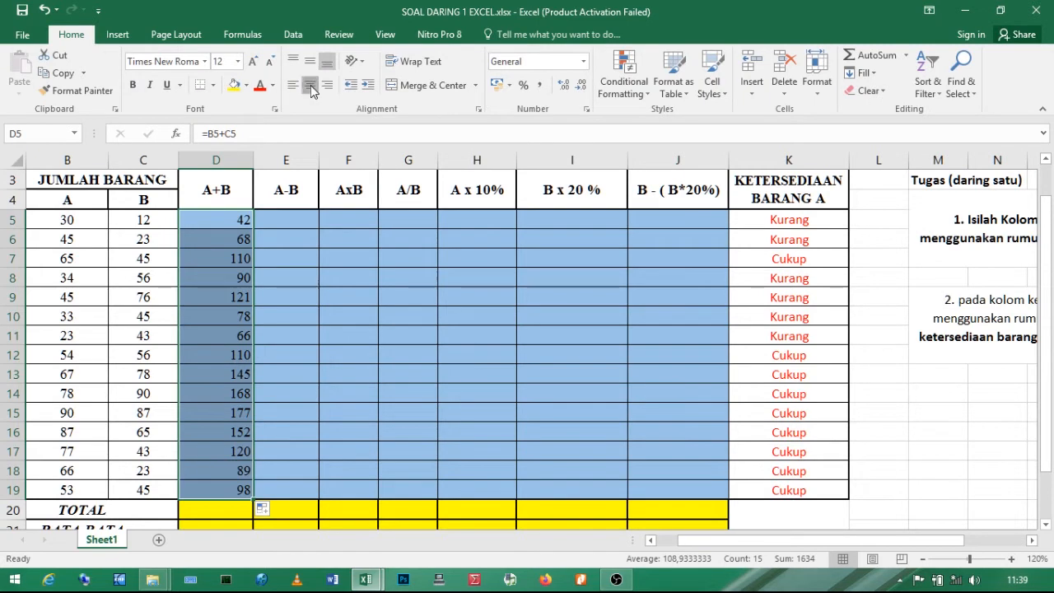
{"action": "left_click", "coordinate": [292, 224]}
{"action": "left_click", "coordinate": [289, 293]}
{"action": "left_click_drag", "start_coordinate": [1047, 295], "coordinate": [1048, 268]}
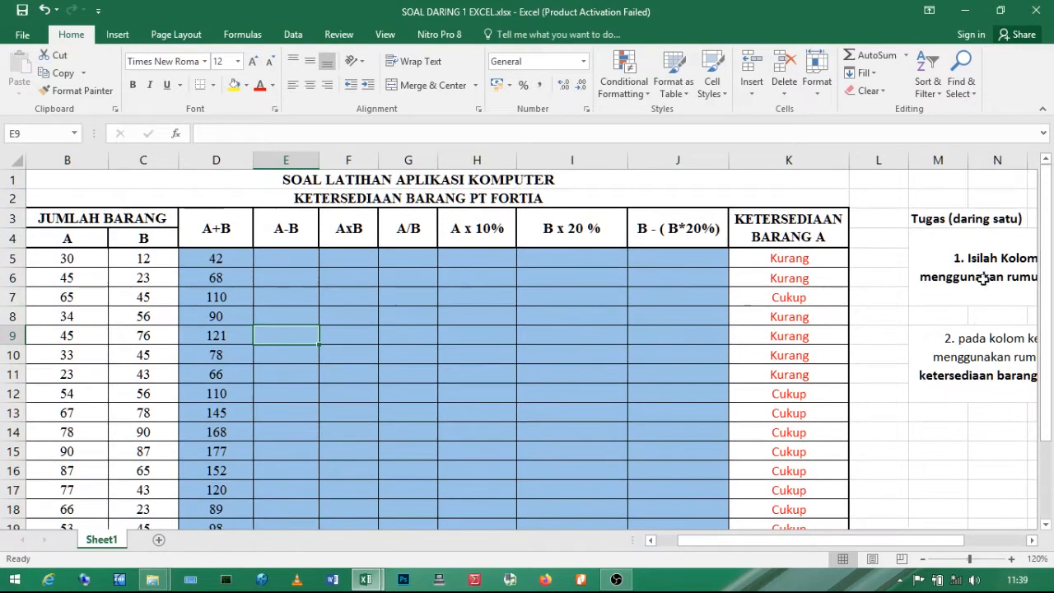
{"action": "left_click", "coordinate": [293, 233]}
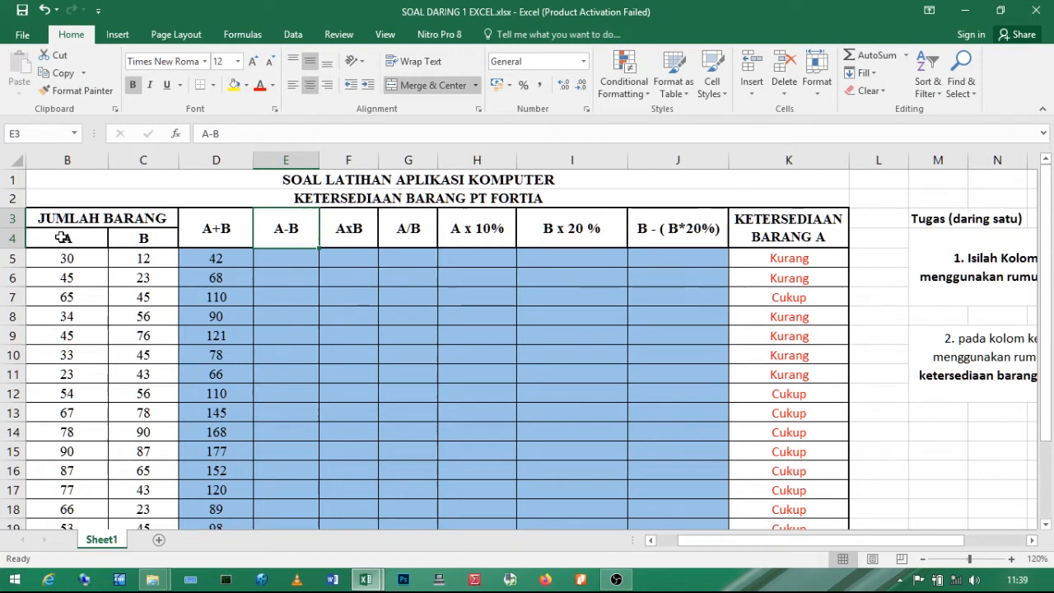
Enter the A-B formula =B5-C5 in cell E5.
{"action": "left_click", "coordinate": [63, 238]}
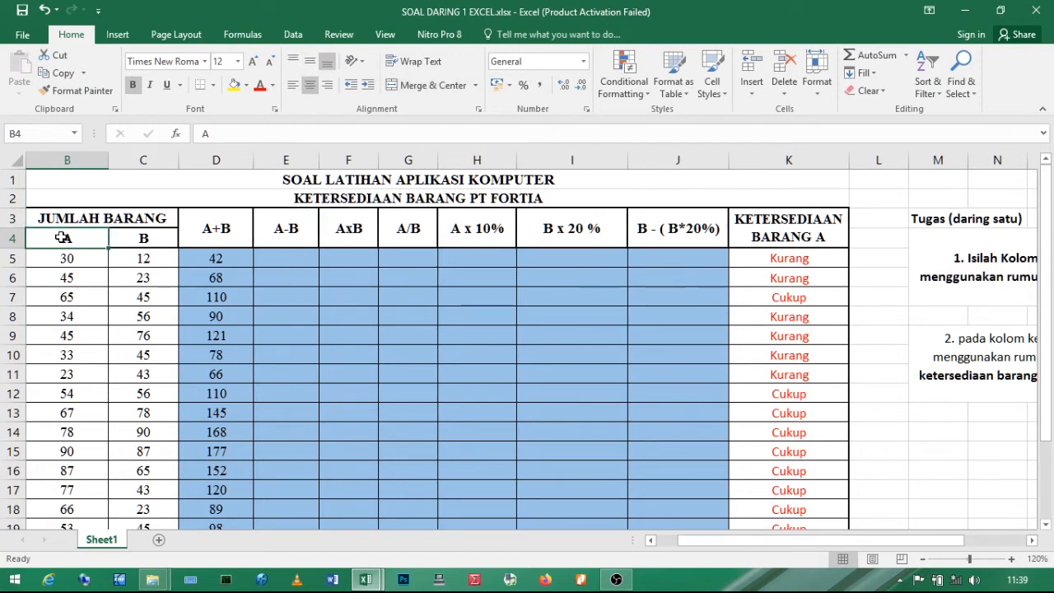
{"action": "left_click", "coordinate": [145, 235]}
{"action": "left_click", "coordinate": [295, 261]}
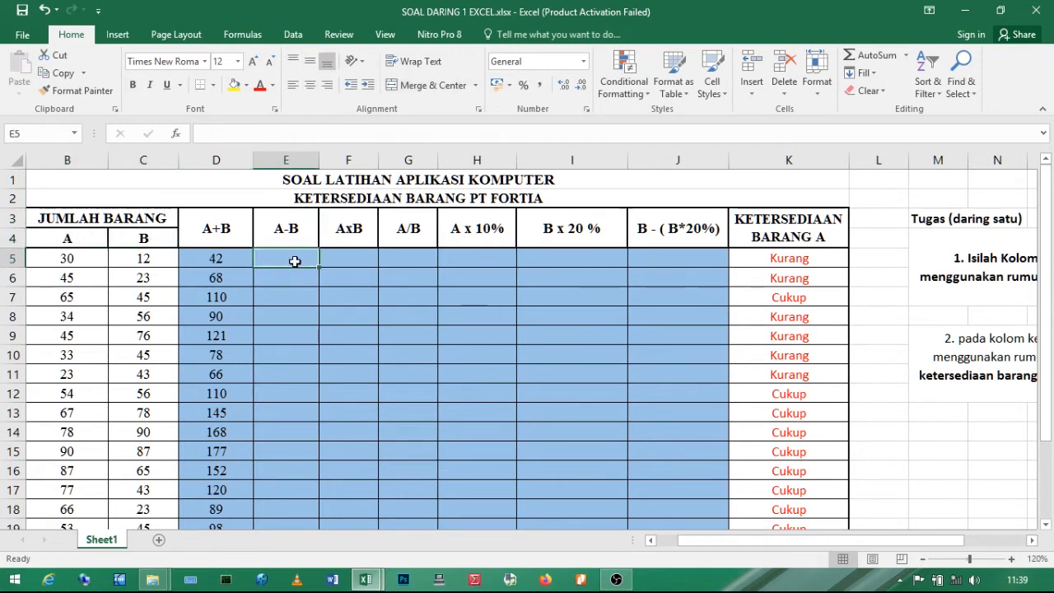
{"action": "type", "text": "="}
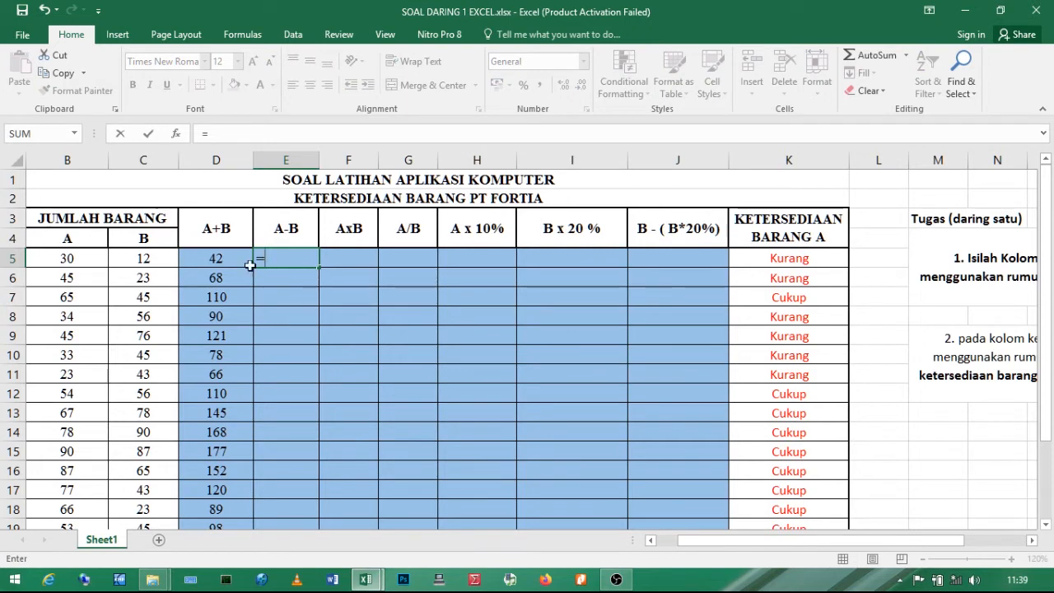
{"action": "left_click", "coordinate": [73, 260]}
{"action": "type", "text": "-"}
{"action": "left_click", "coordinate": [145, 260]}
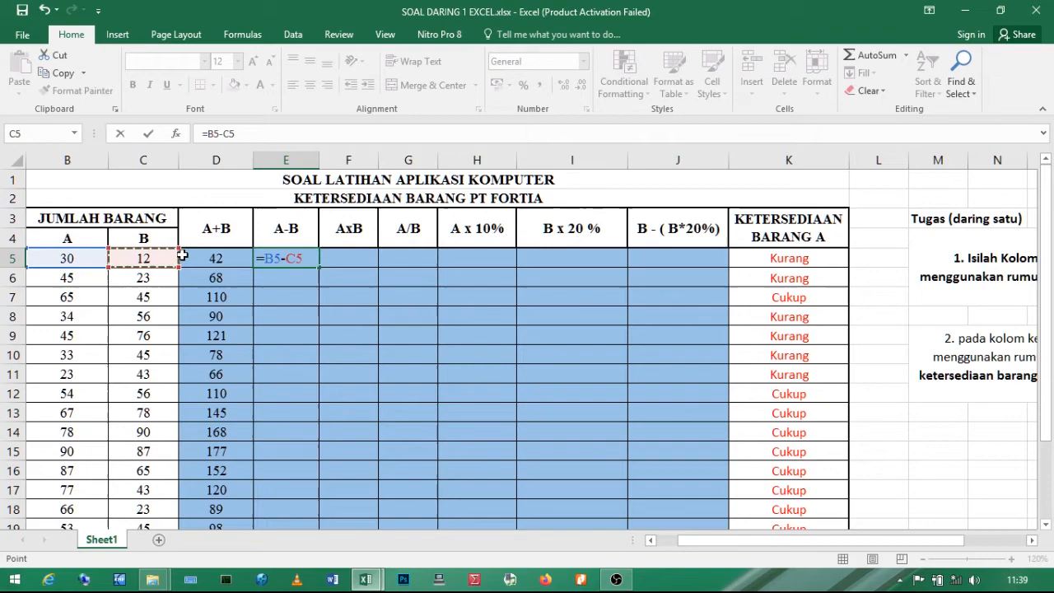
{"action": "key", "text": "Return"}
Fill the A-B formula from E5 down through E19 and centre the results horizontally.
{"action": "left_click", "coordinate": [300, 259]}
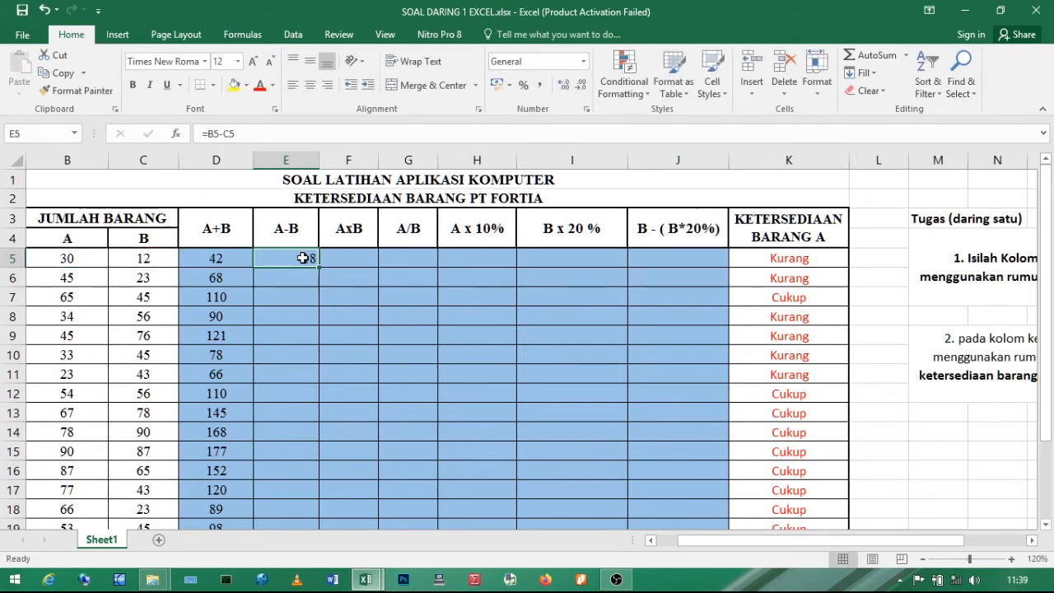
{"action": "left_click_drag", "start_coordinate": [319, 265], "coordinate": [320, 437]}
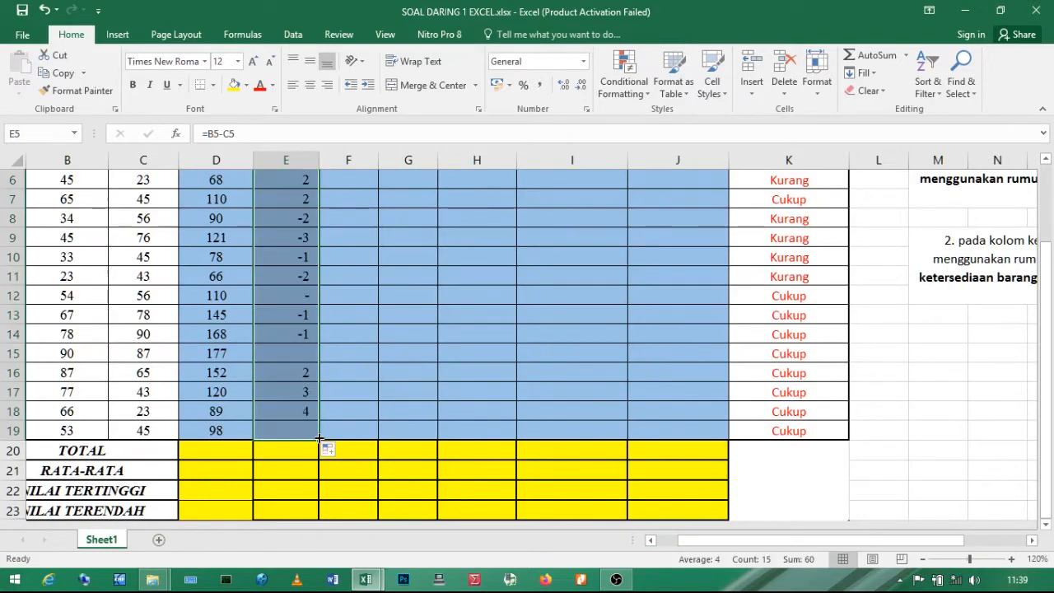
{"action": "left_click", "coordinate": [309, 85]}
{"action": "scroll", "coordinate": [376, 303], "scroll_direction": "up", "scroll_amount": 2}
Enter the AxB formula =B5*C5 in cell F5.
{"action": "left_click", "coordinate": [376, 304]}
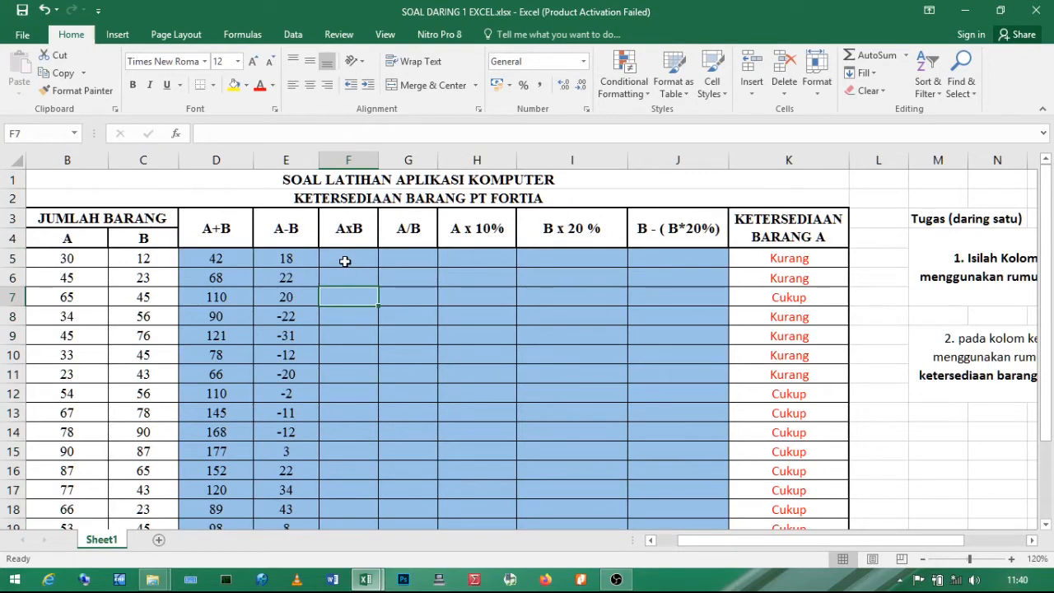
{"action": "left_click", "coordinate": [345, 261]}
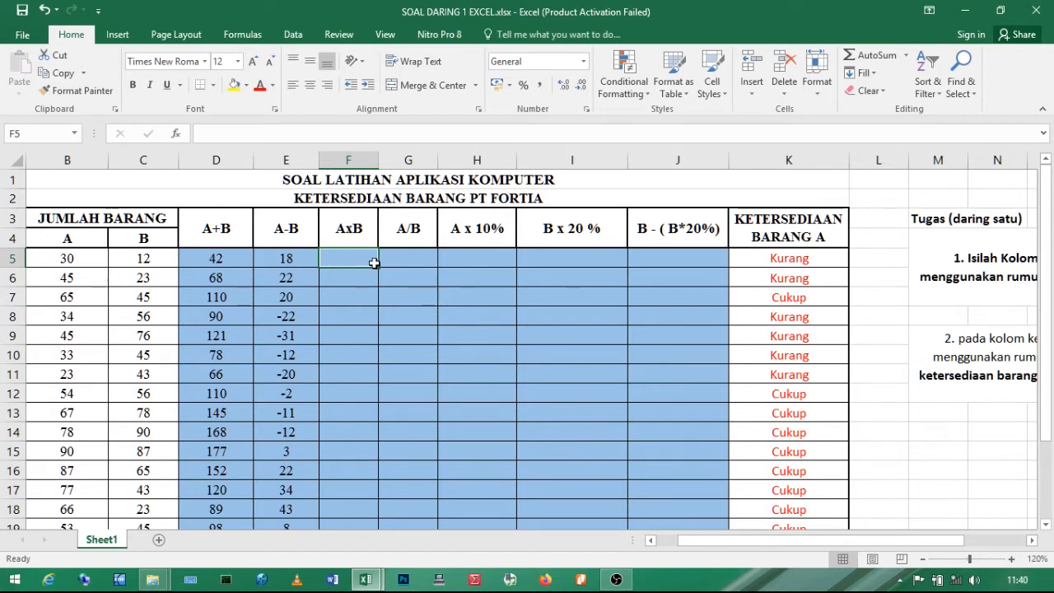
{"action": "type", "text": "="}
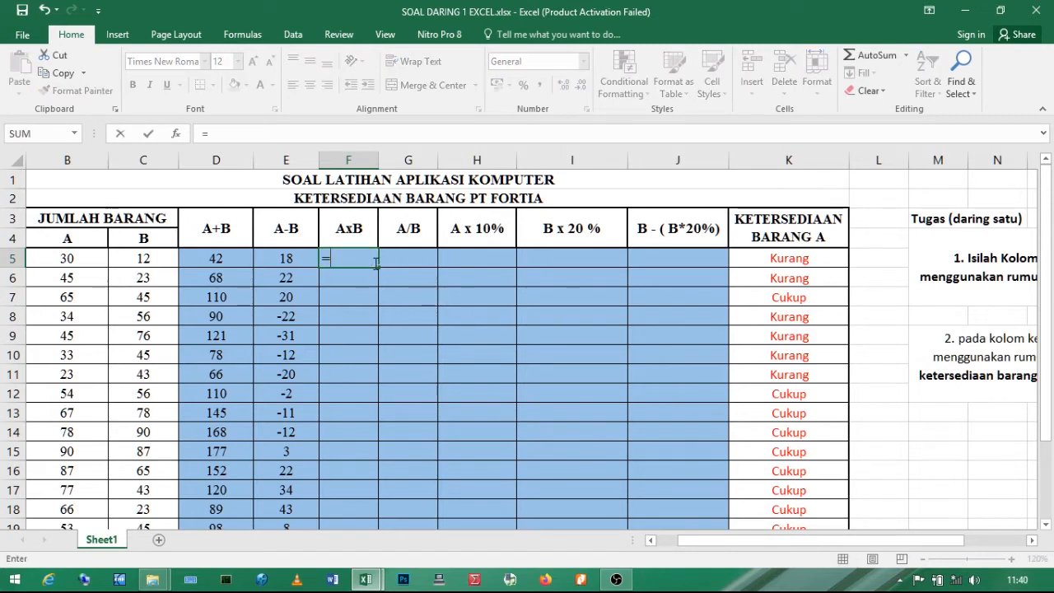
{"action": "left_click", "coordinate": [70, 259]}
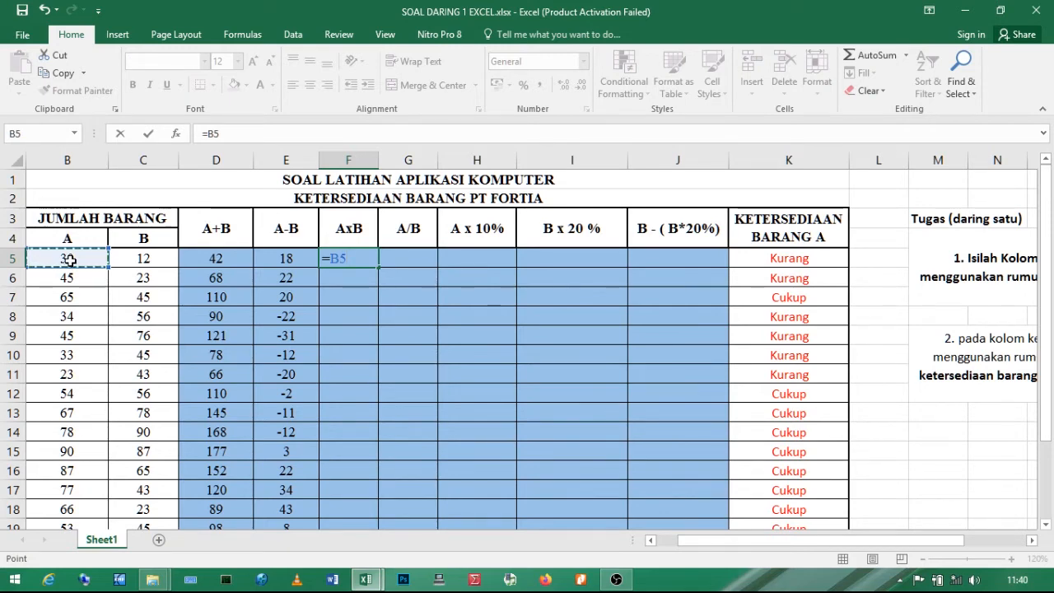
{"action": "type", "text": "*"}
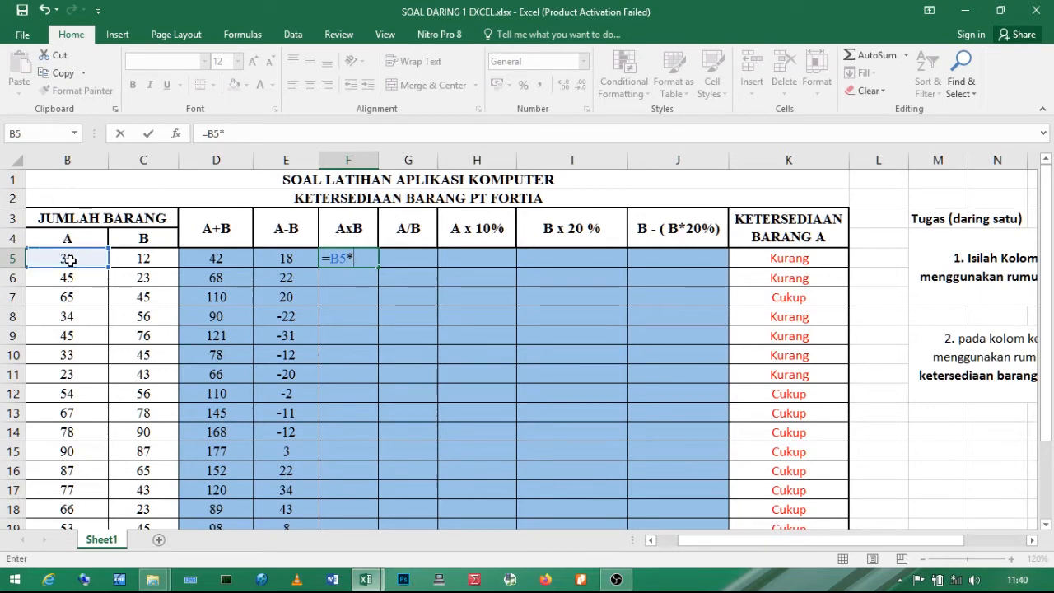
{"action": "left_click", "coordinate": [143, 258]}
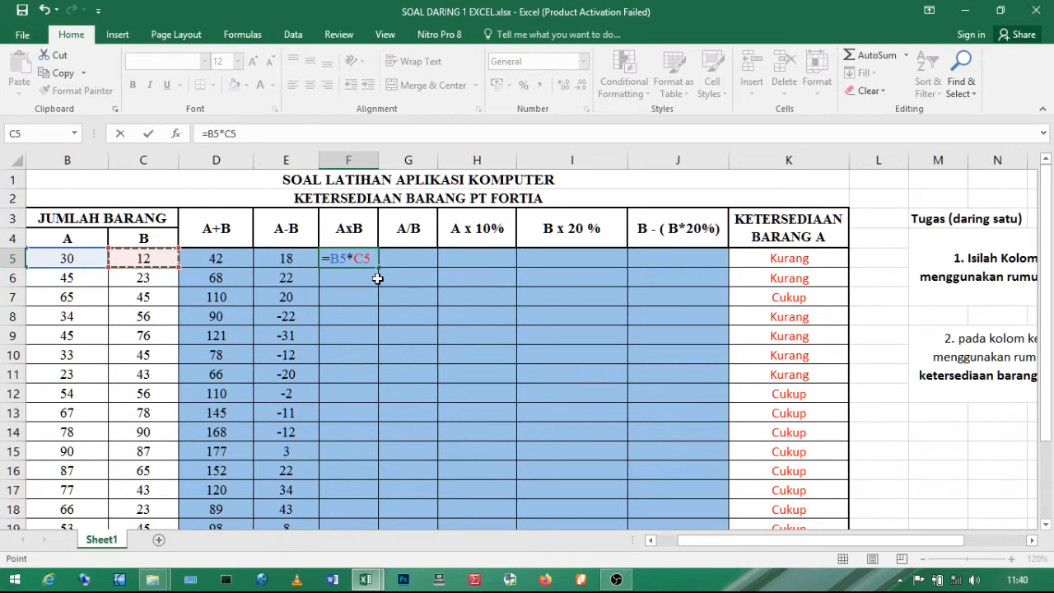
{"action": "key", "text": "Return"}
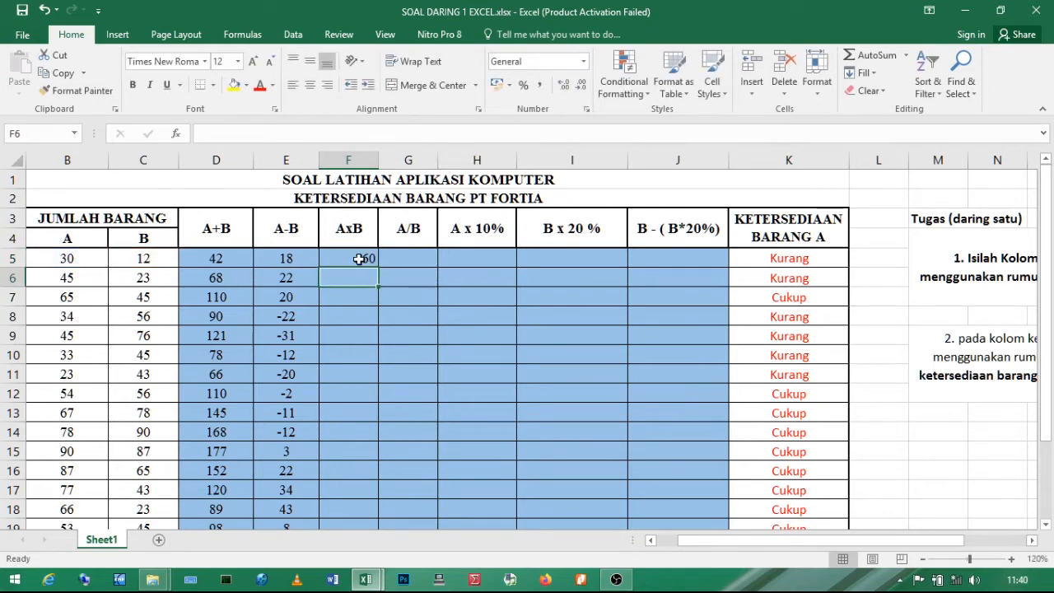
Fill the AxB formula from F5 down the column through F23.
{"action": "left_click", "coordinate": [359, 260]}
{"action": "double_click", "coordinate": [380, 267]}
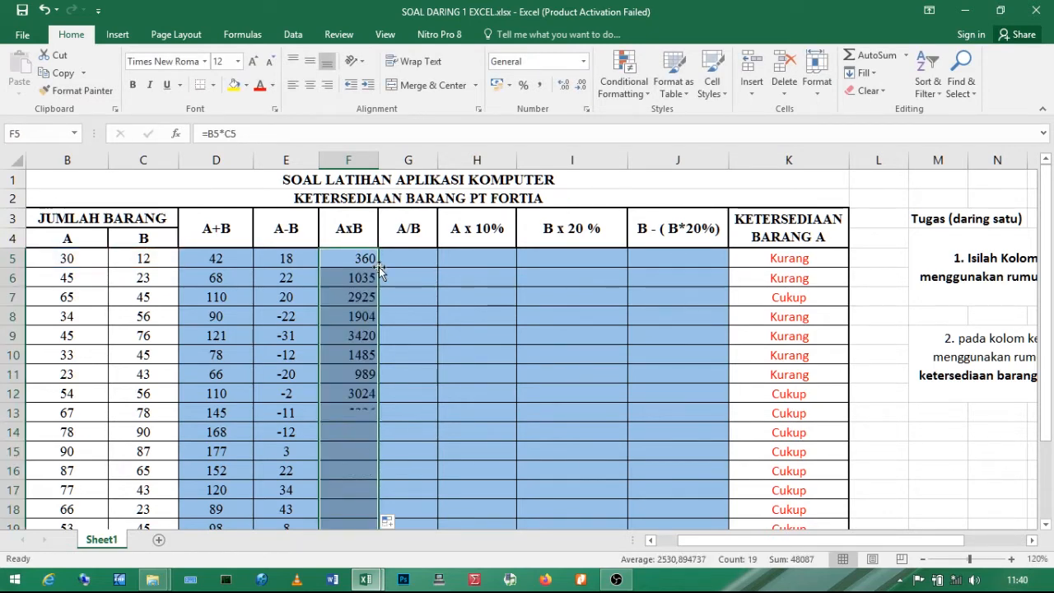
{"action": "mouse_move", "coordinate": [1044, 245]}
{"action": "left_mouse_down"}
{"action": "mouse_move", "coordinate": [1041, 354]}
{"action": "mouse_move", "coordinate": [1041, 265]}
{"action": "left_mouse_up"}
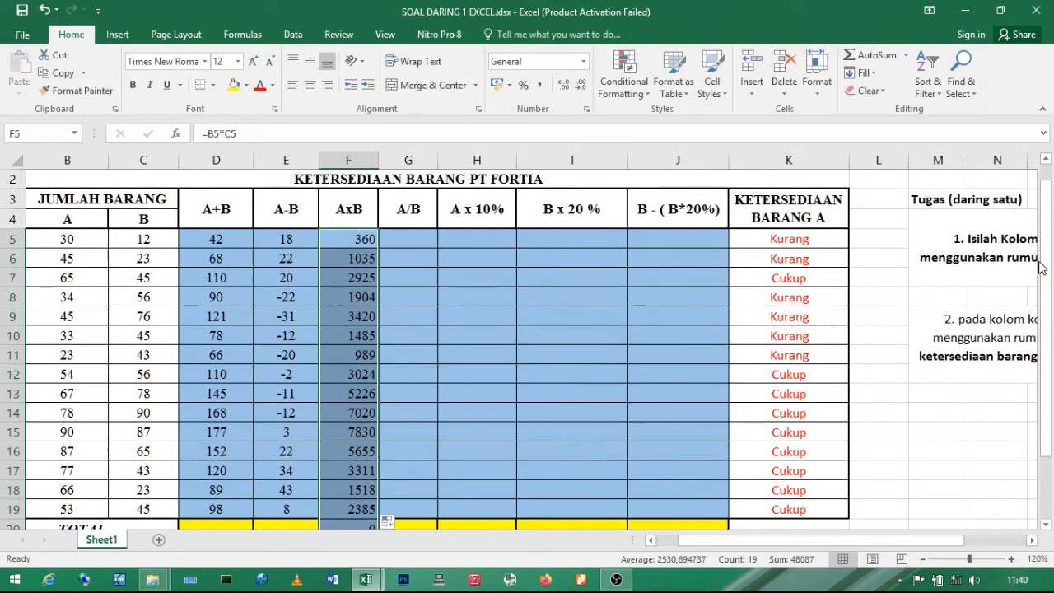
Enter the A/B formula =B5/C5 in cell G5 and fill it down through G19.
{"action": "left_click", "coordinate": [420, 296]}
{"action": "left_click", "coordinate": [399, 239]}
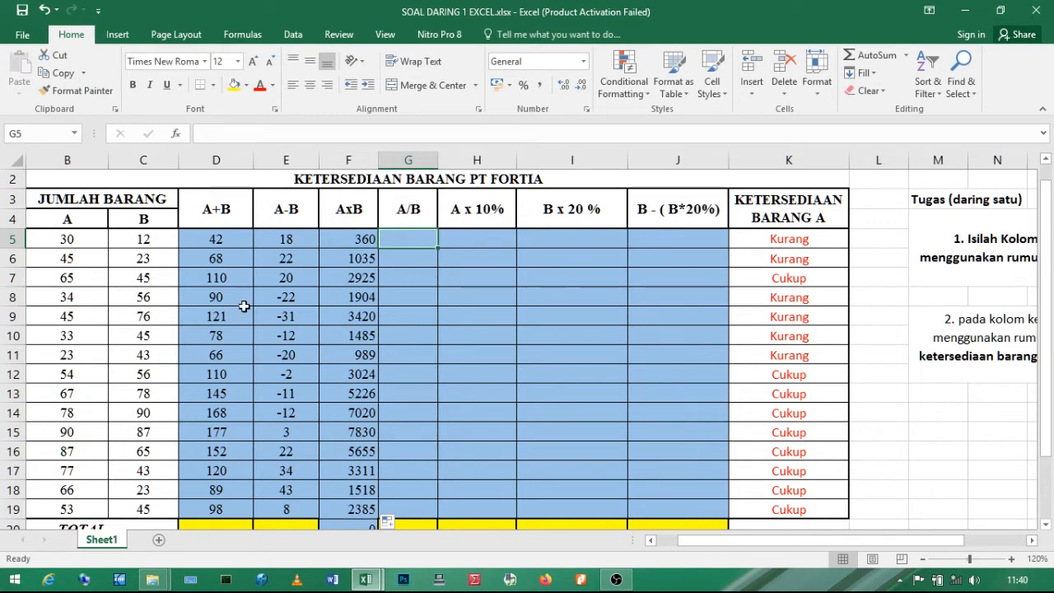
{"action": "type", "text": "="}
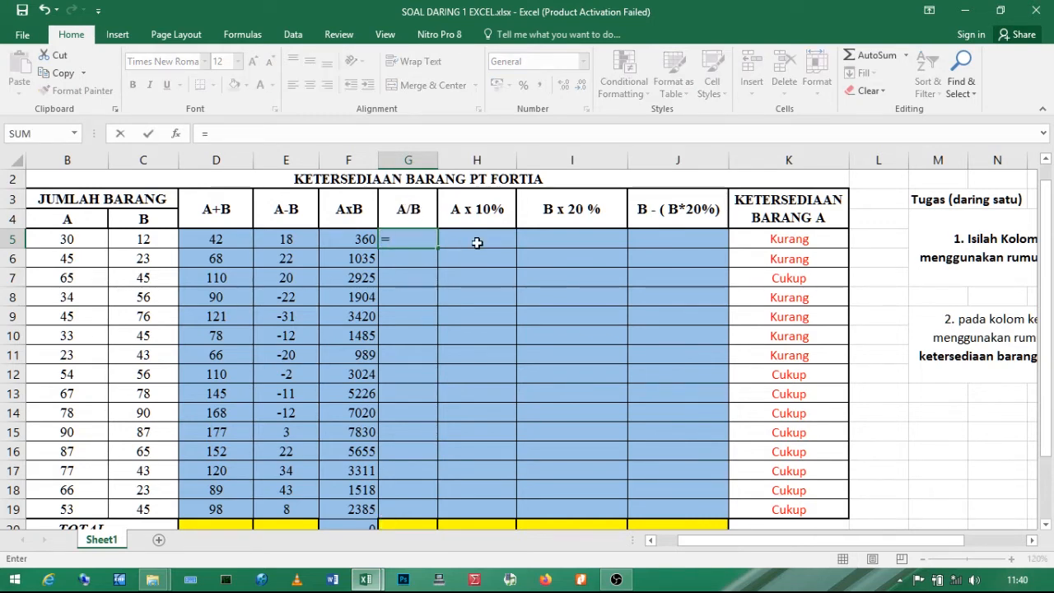
{"action": "left_click", "coordinate": [60, 239]}
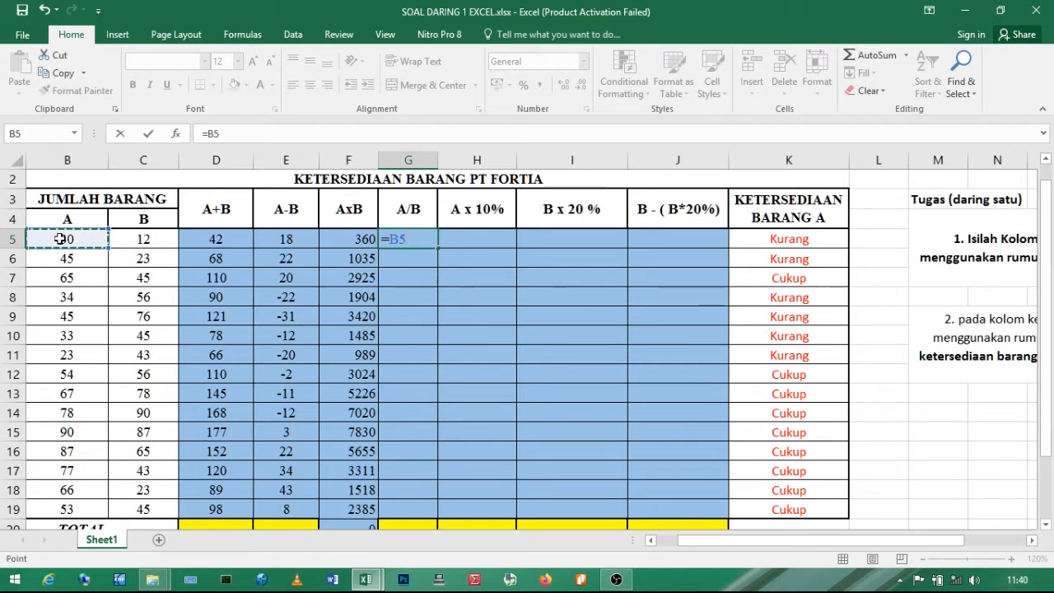
{"action": "type", "text": "/"}
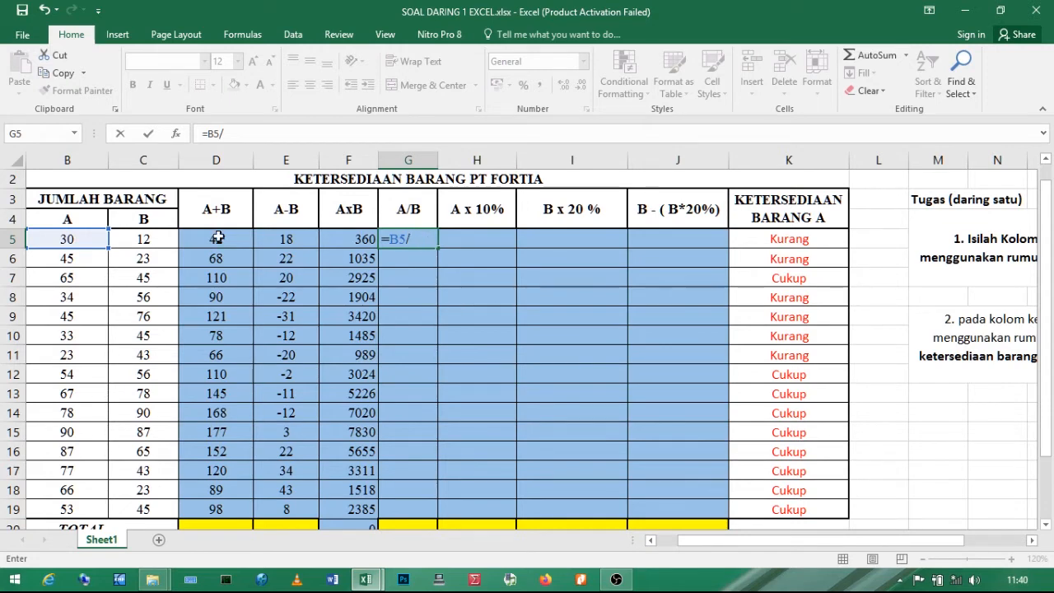
{"action": "left_click", "coordinate": [157, 241]}
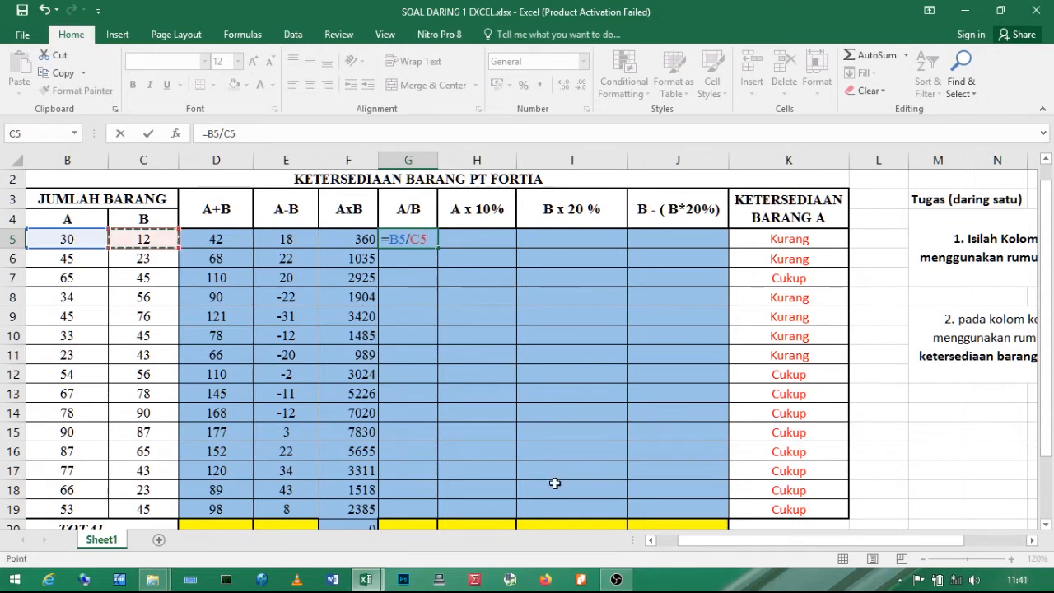
{"action": "key", "text": "Return"}
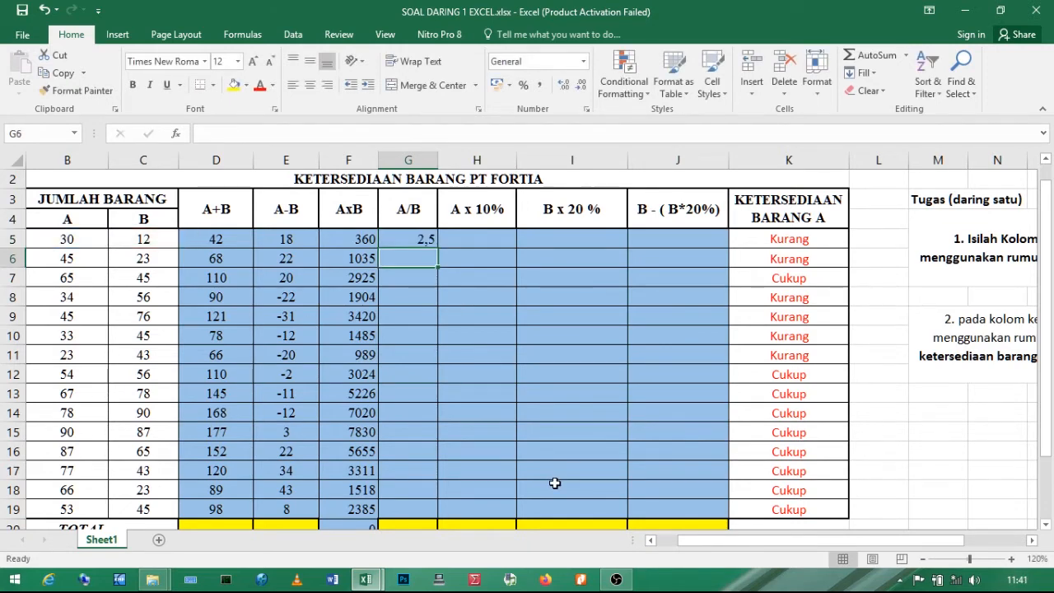
{"action": "left_click", "coordinate": [430, 242]}
{"action": "left_click_drag", "start_coordinate": [437, 247], "coordinate": [437, 510]}
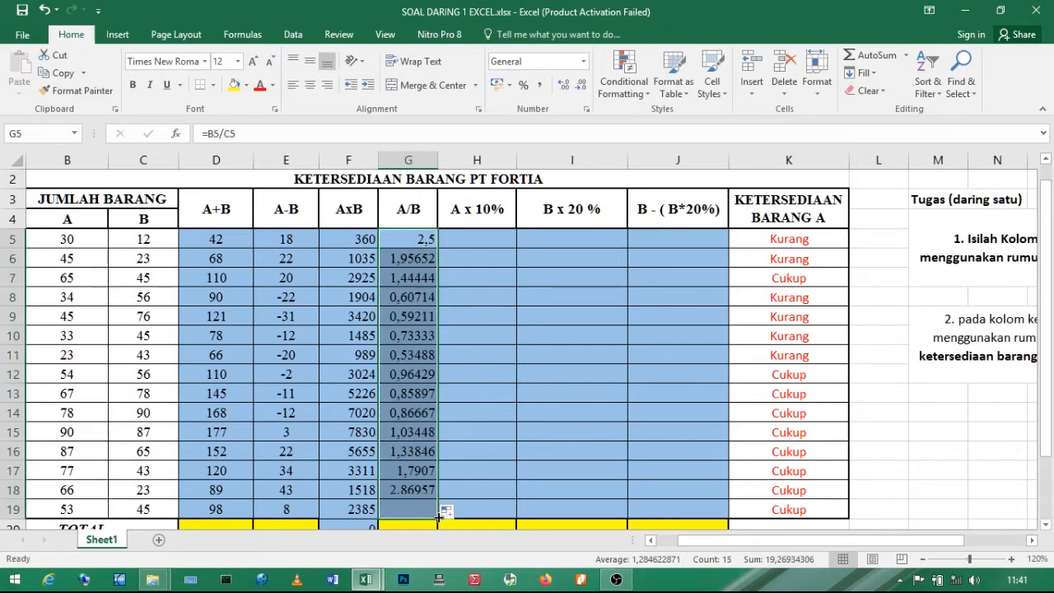
Enter the A x 10% formula =B5*10% in cell H5.
{"action": "left_click", "coordinate": [488, 232]}
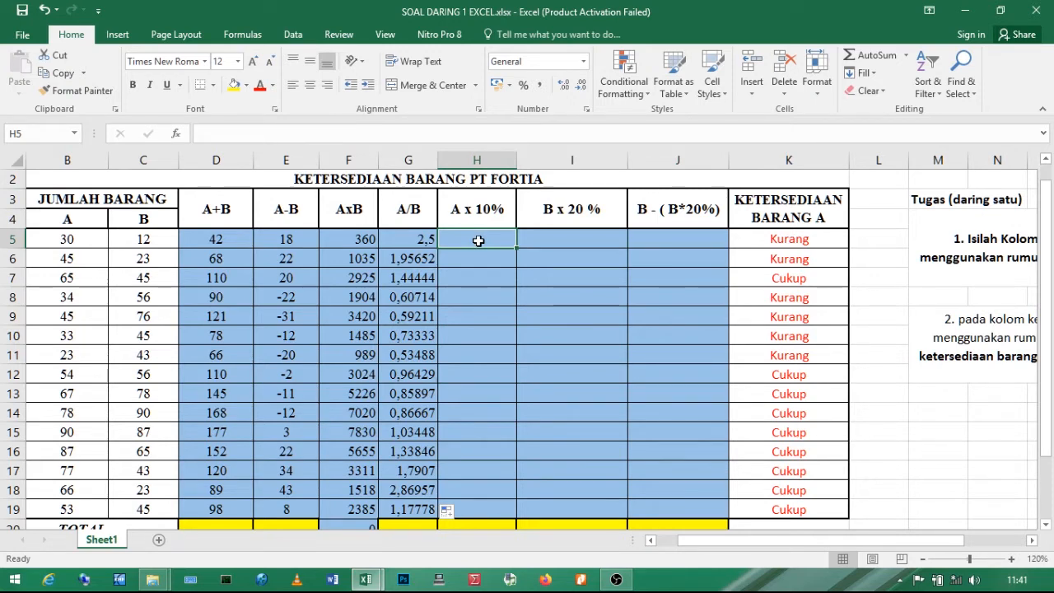
{"action": "type", "text": "="}
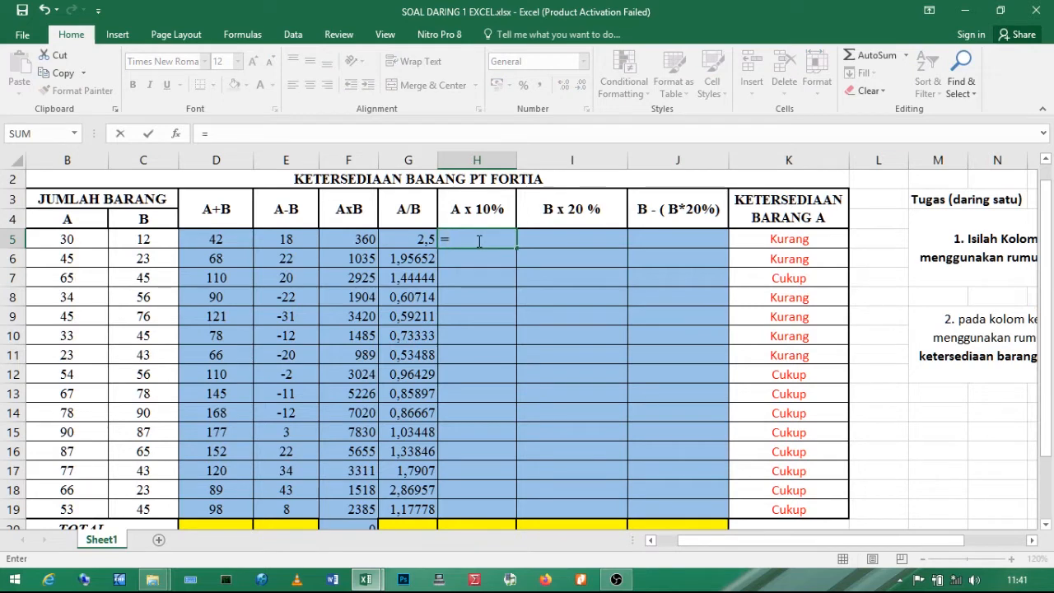
{"action": "left_click", "coordinate": [75, 238]}
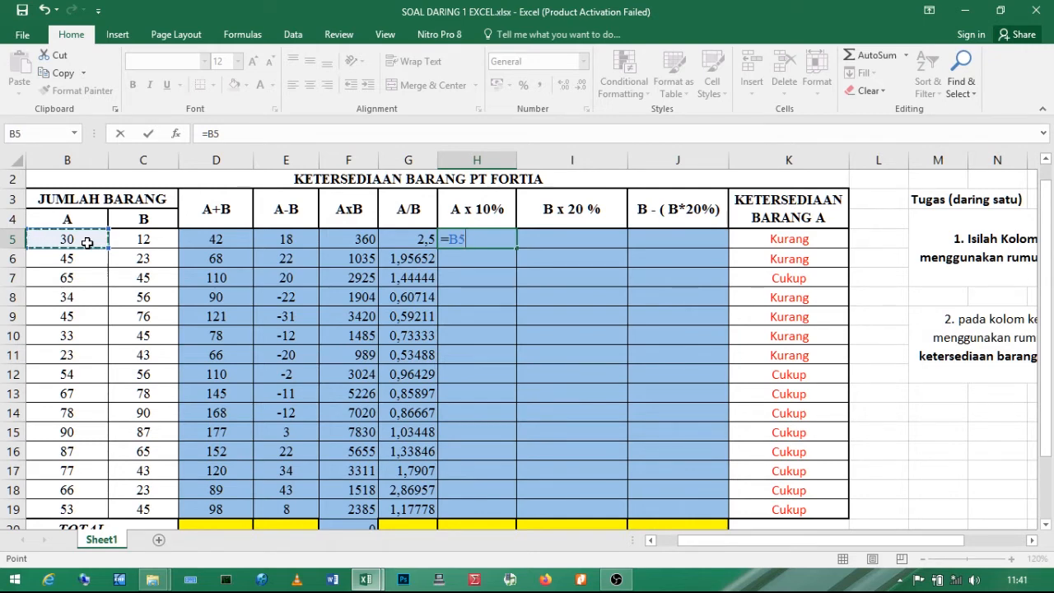
{"action": "type", "text": "*"}
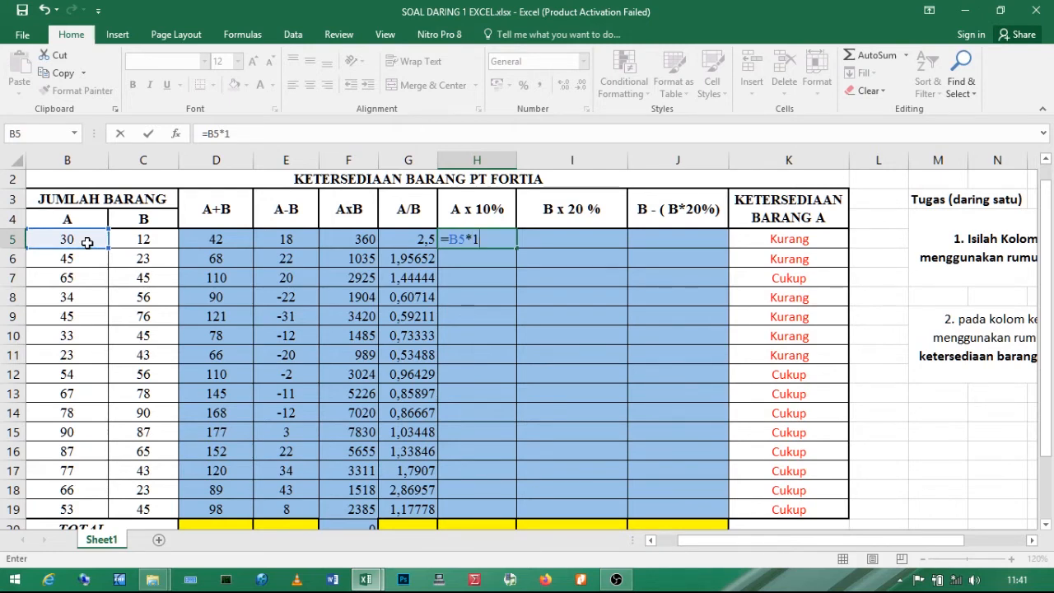
{"action": "type", "text": "10%"}
{"action": "key", "text": "Return"}
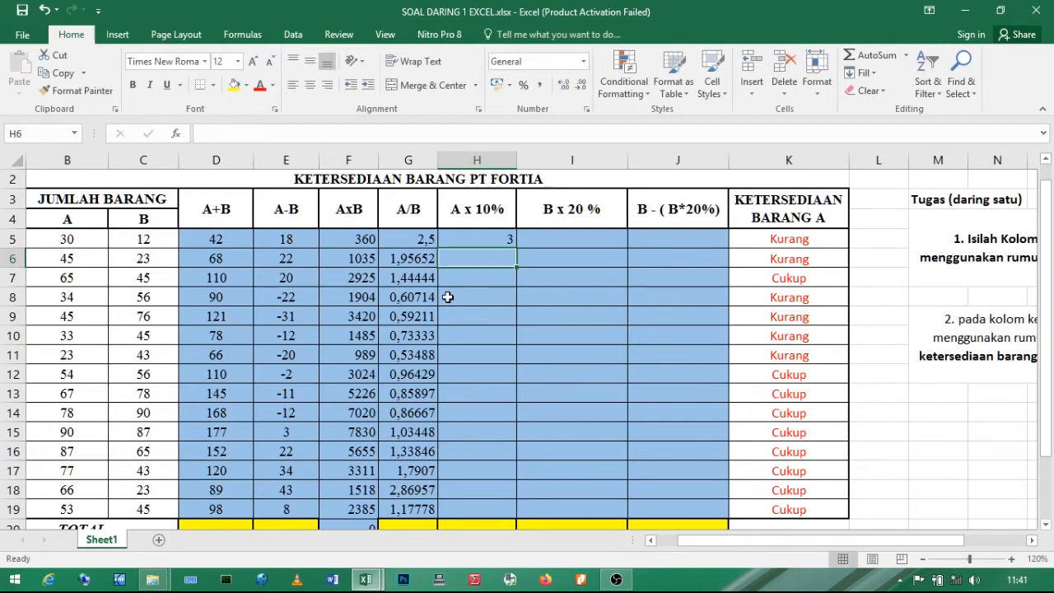
Fill the A x 10% formula from H5 down through H19 and centre the results horizontally.
{"action": "left_click", "coordinate": [499, 240]}
{"action": "left_click_drag", "start_coordinate": [516, 245], "coordinate": [492, 523]}
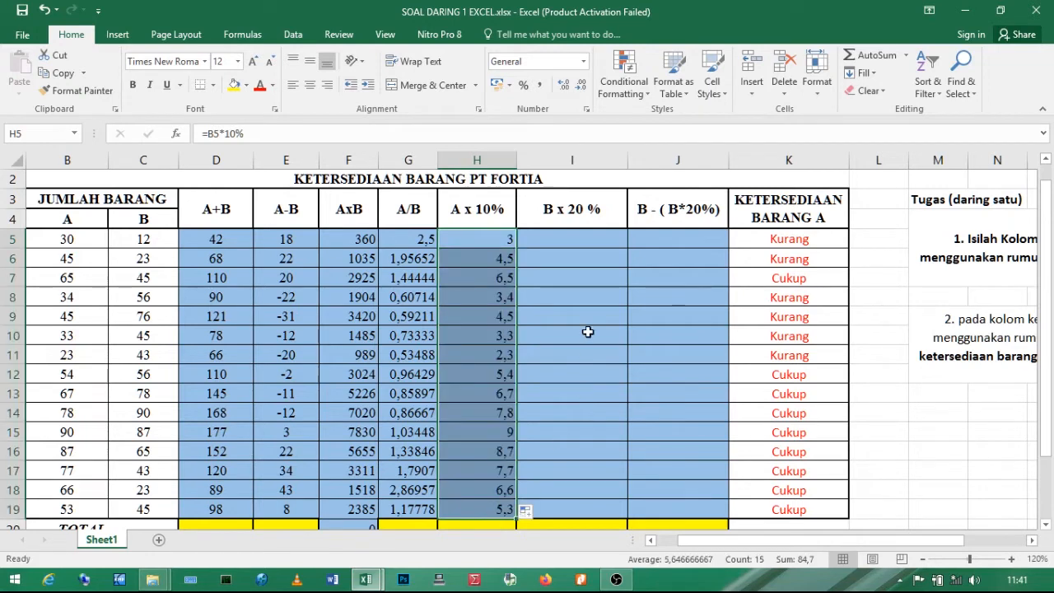
{"action": "left_click", "coordinate": [309, 85]}
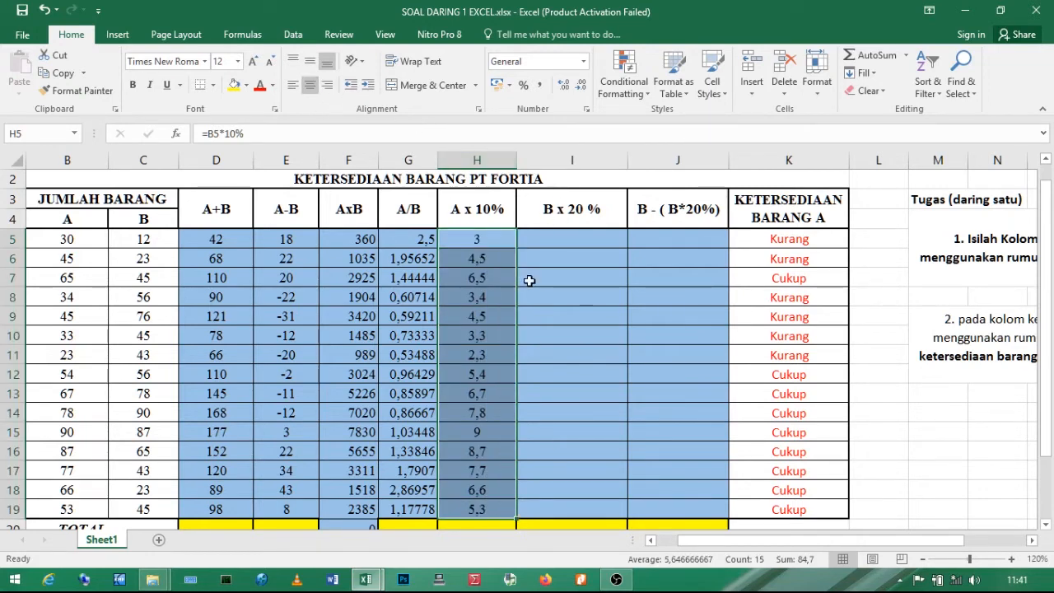
Enter the B x 20% formula =C5*20% in cell I5 and fill it down through I19.
{"action": "left_click", "coordinate": [571, 238]}
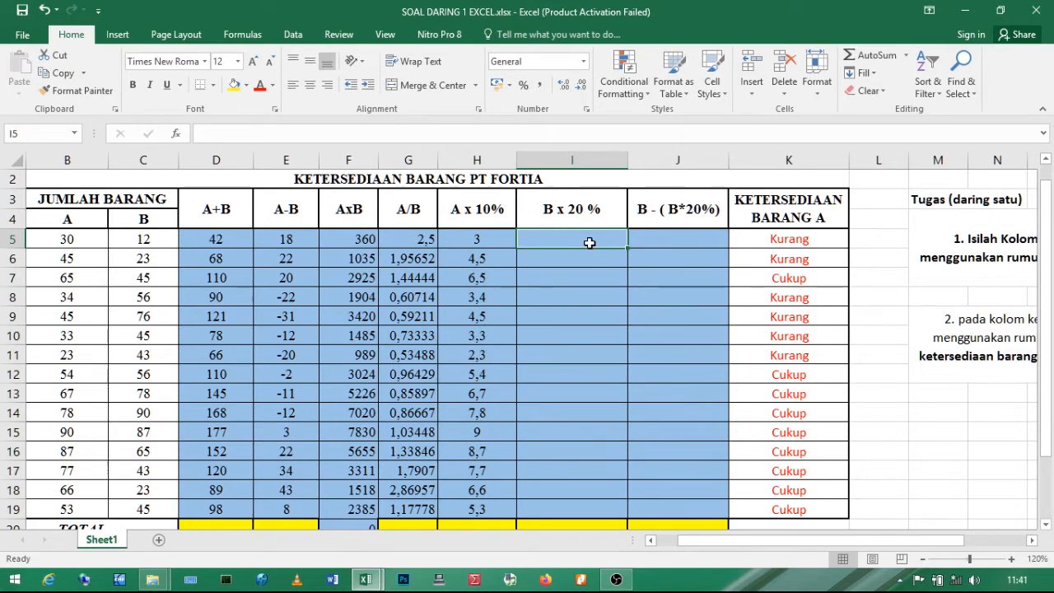
{"action": "type", "text": "="}
{"action": "left_click", "coordinate": [158, 239]}
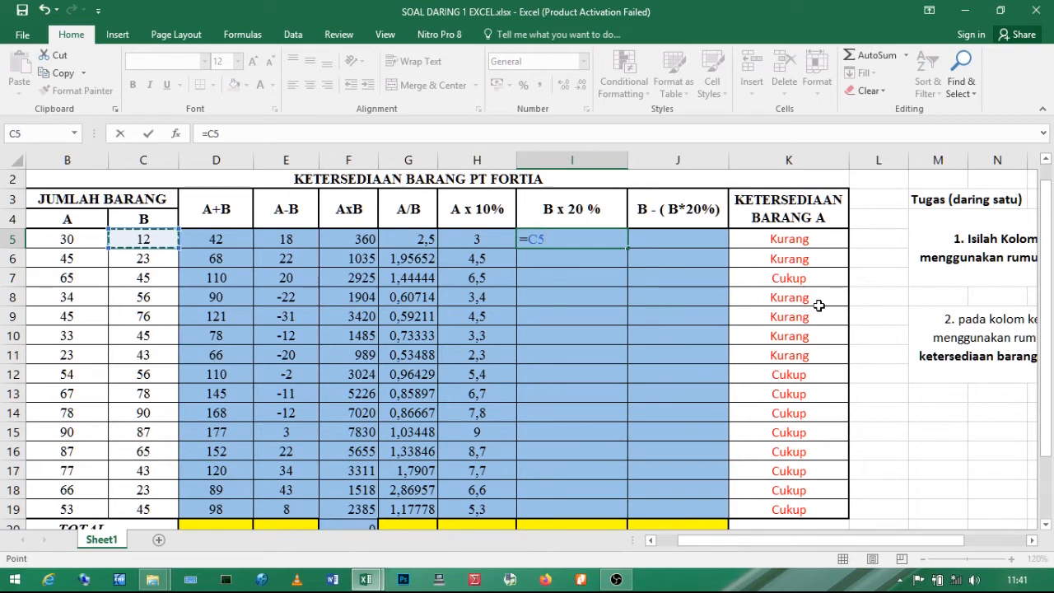
{"action": "type", "text": "*20"}
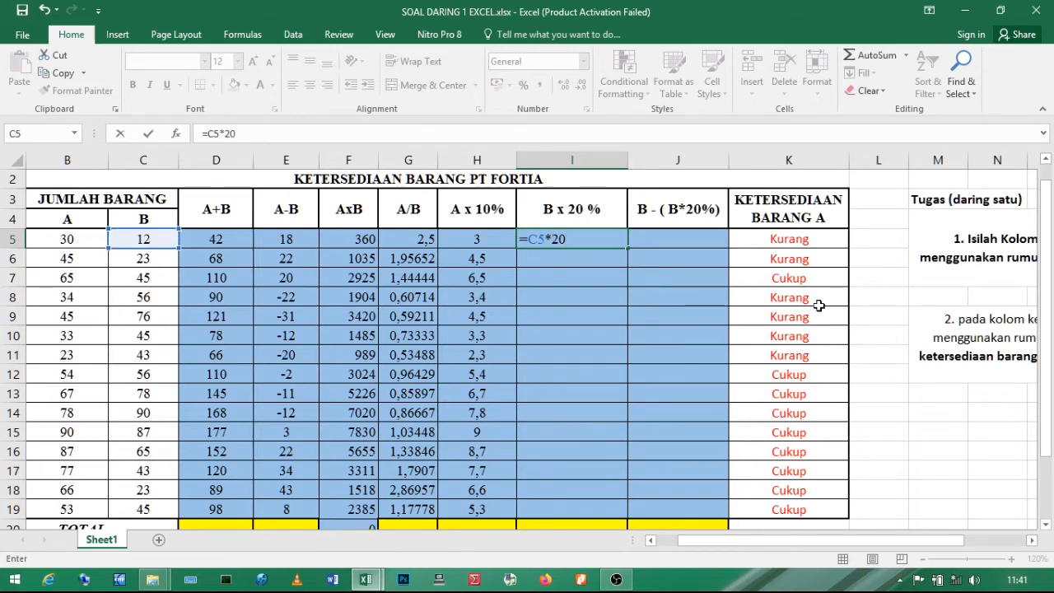
{"action": "type", "text": "%"}
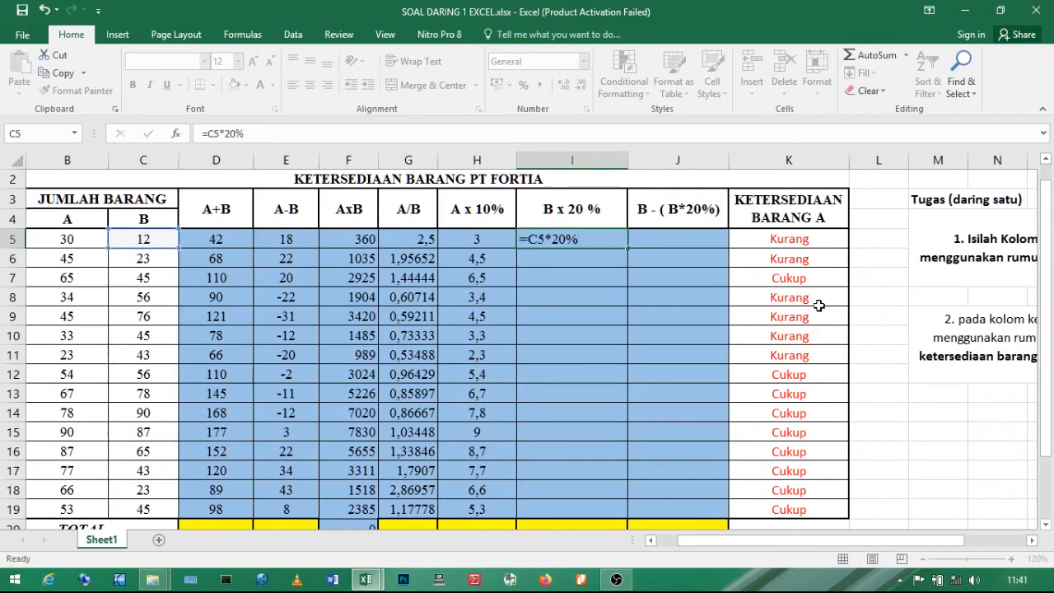
{"action": "key", "text": "Return"}
{"action": "left_click", "coordinate": [607, 242]}
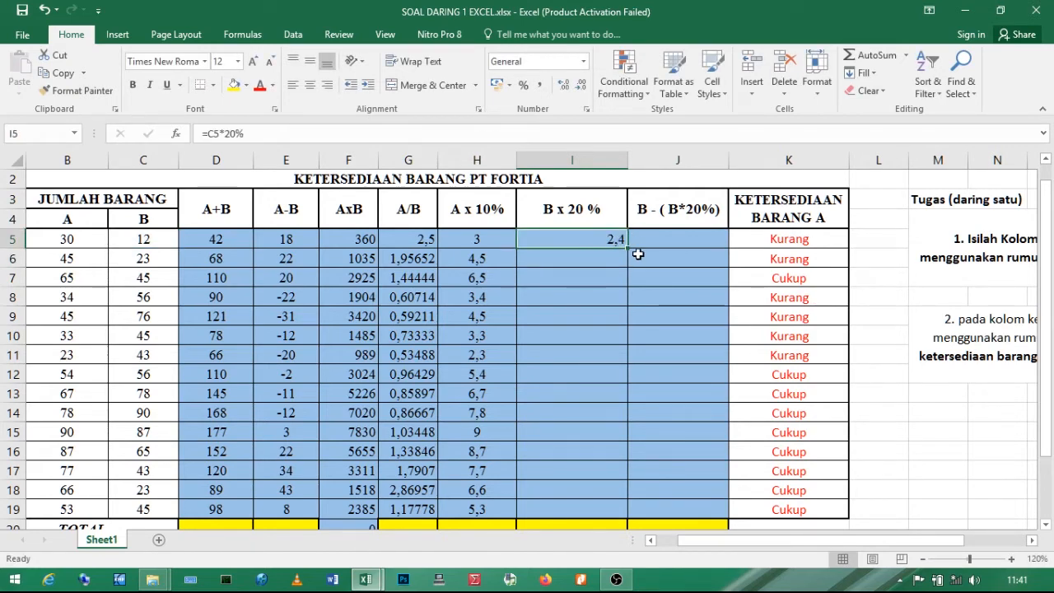
{"action": "left_click_drag", "start_coordinate": [628, 248], "coordinate": [627, 518]}
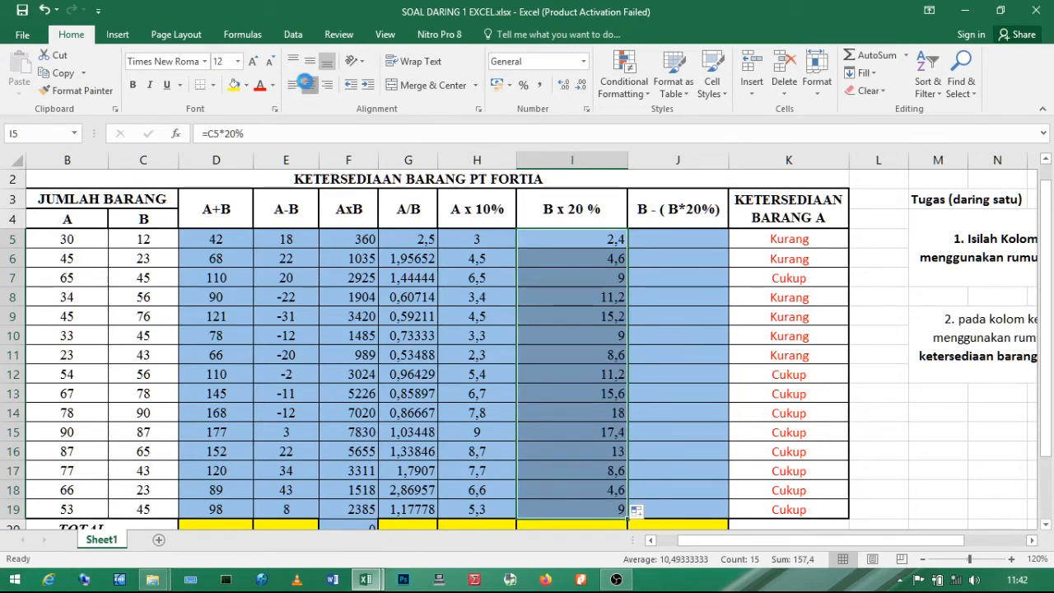
Centre the B x 20% results in I5 through I19 horizontally.
{"action": "left_click", "coordinate": [309, 85]}
{"action": "mouse_move", "coordinate": [939, 543]}
{"action": "left_mouse_down"}
{"action": "mouse_move", "coordinate": [956, 542]}
{"action": "mouse_move", "coordinate": [938, 543]}
{"action": "left_mouse_up"}
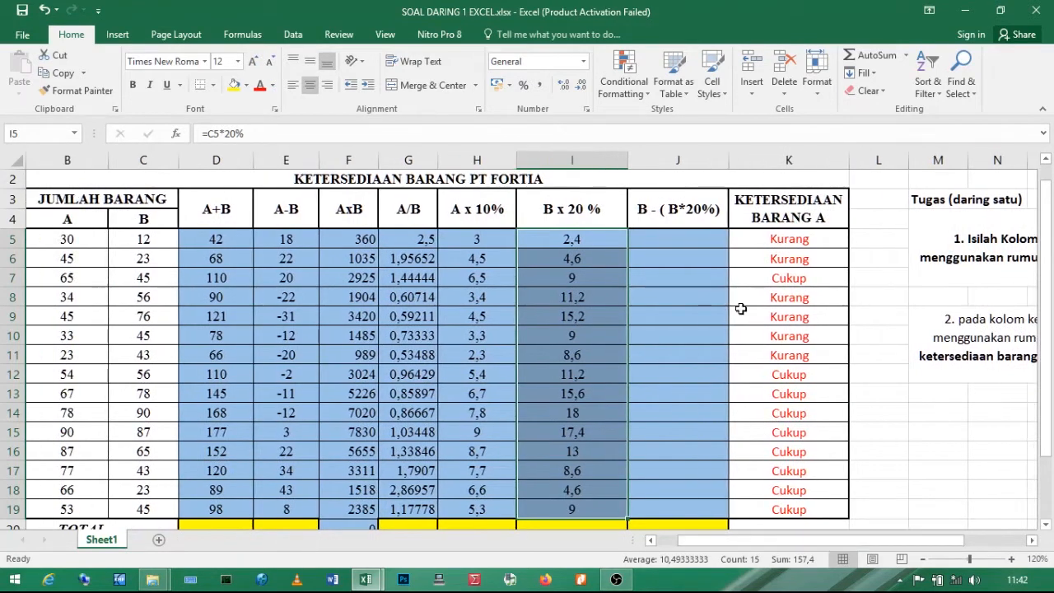
{"action": "left_click", "coordinate": [675, 241]}
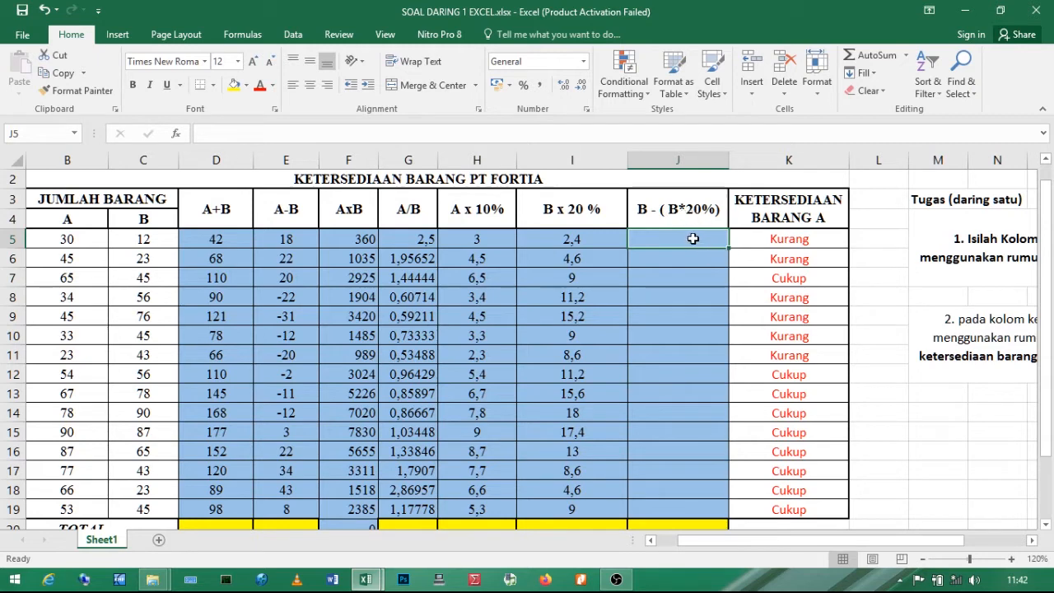
{"action": "type", "text": "="}
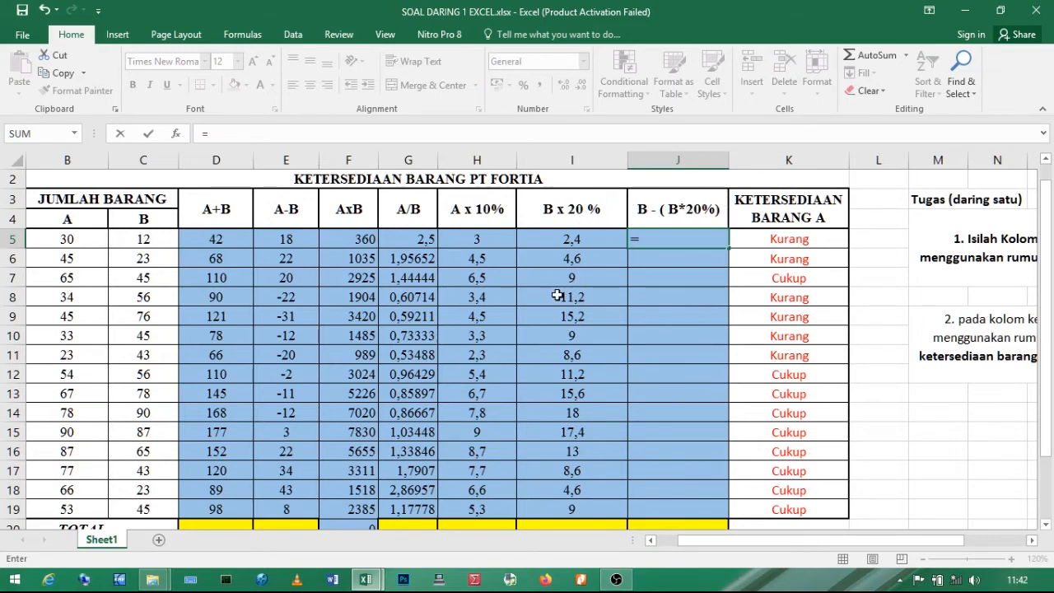
{"action": "left_click", "coordinate": [571, 157]}
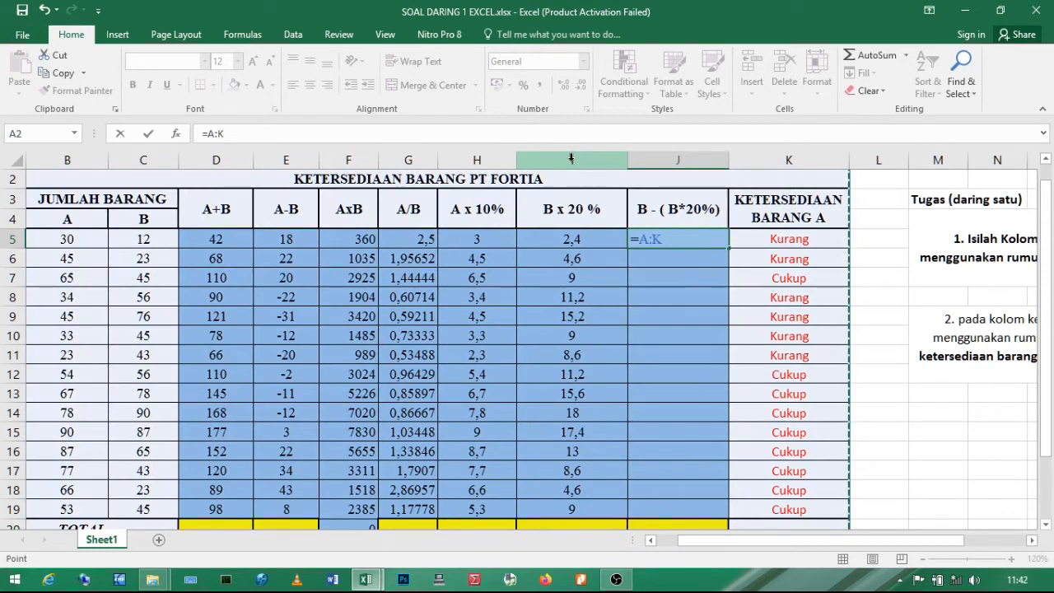
{"action": "key", "text": "BackSpace"}
{"action": "key", "text": "BackSpace"}
{"action": "key", "text": "BackSpace"}
{"action": "key", "text": "Escape"}
{"action": "left_click_drag", "start_coordinate": [614, 312], "coordinate": [576, 296]}
{"action": "left_click", "coordinate": [571, 162]}
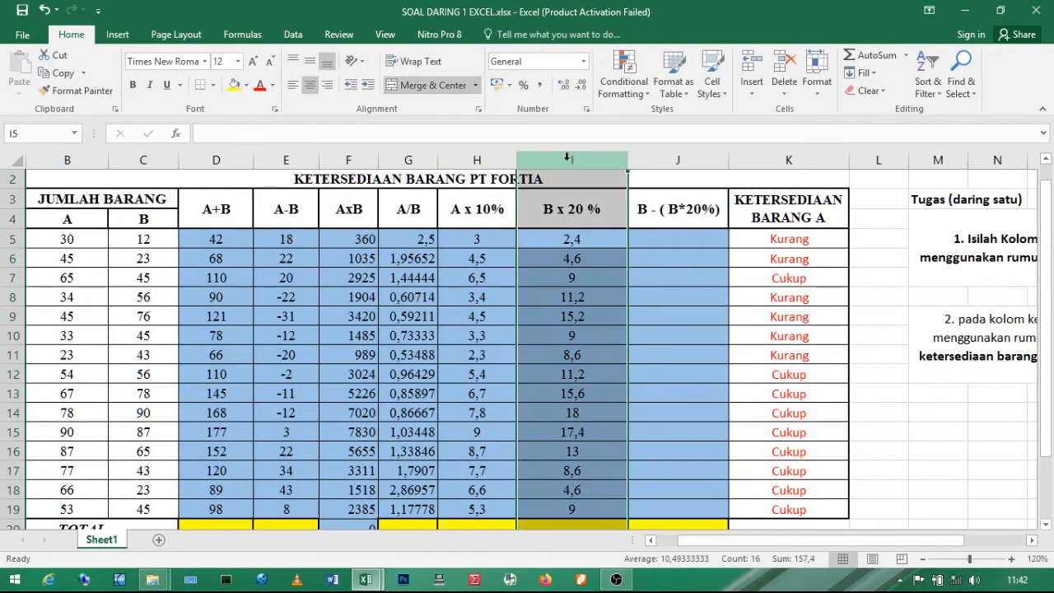
Enter the B - (B*20%) formula =C5-I5 in cell J5.
{"action": "left_click", "coordinate": [663, 247]}
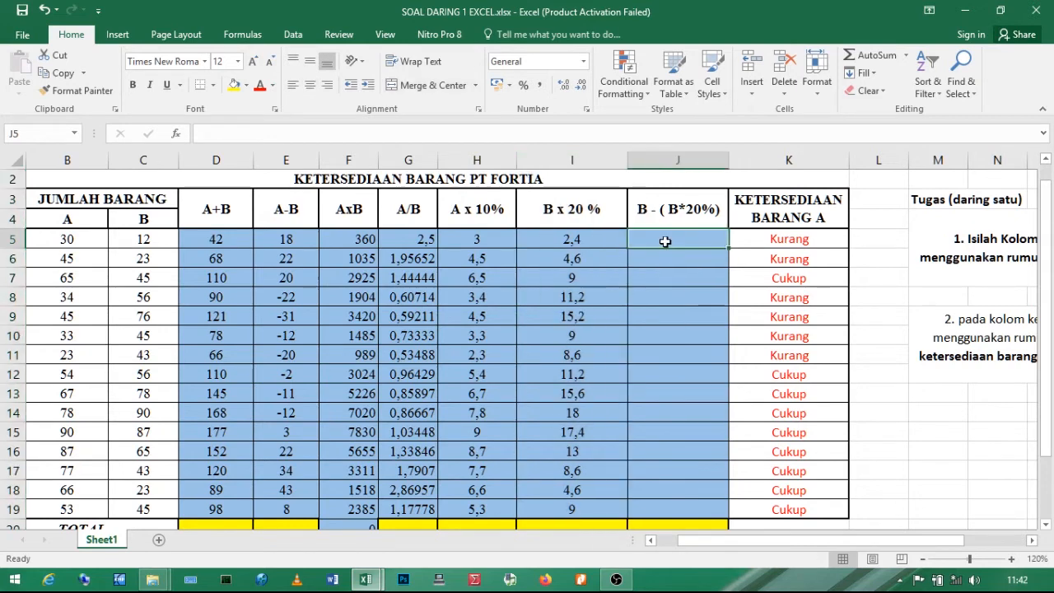
{"action": "type", "text": "="}
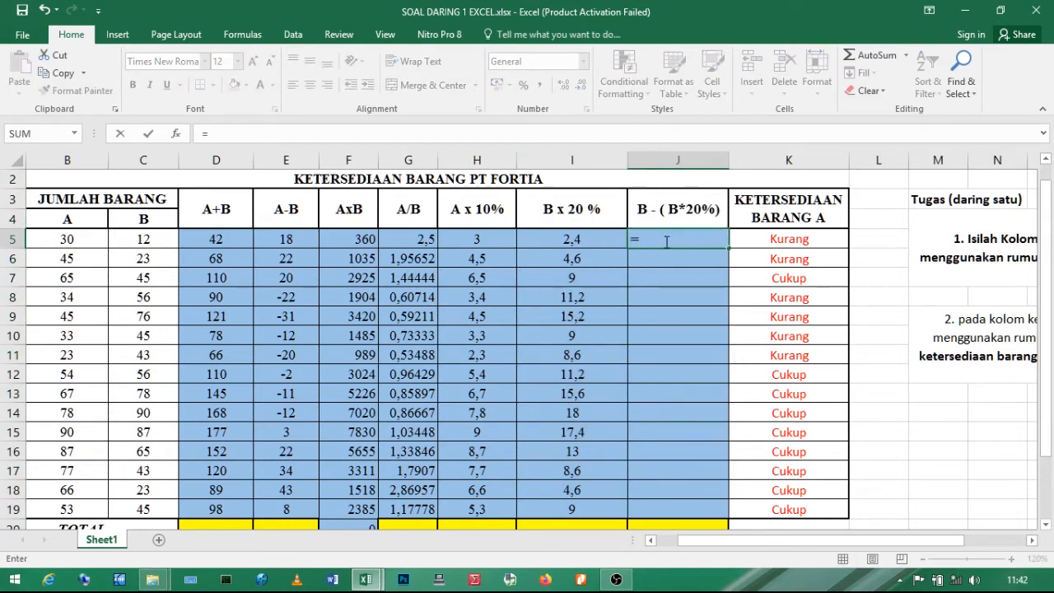
{"action": "left_click", "coordinate": [138, 239]}
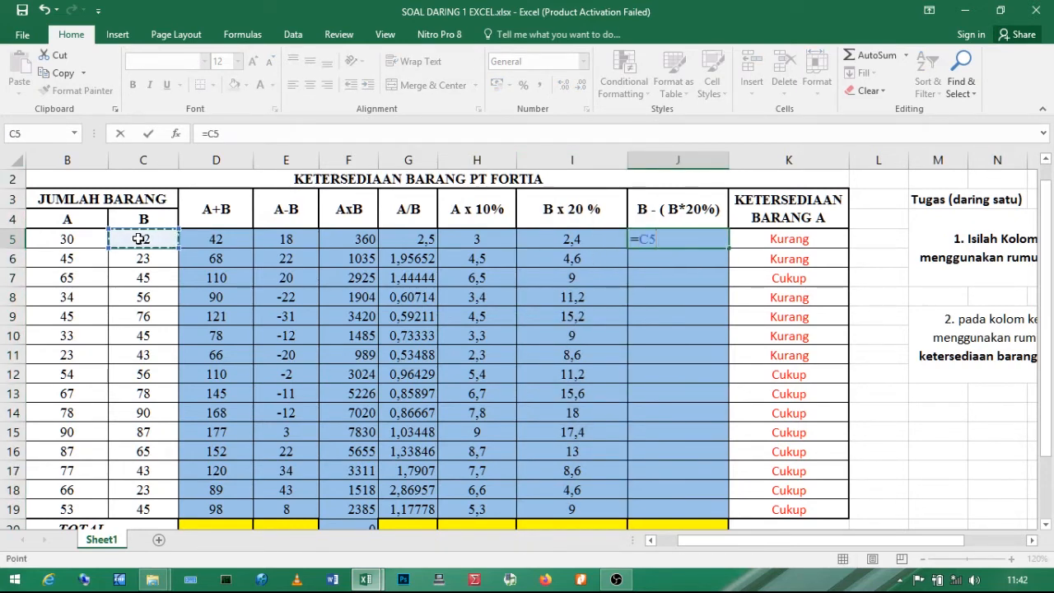
{"action": "type", "text": "-"}
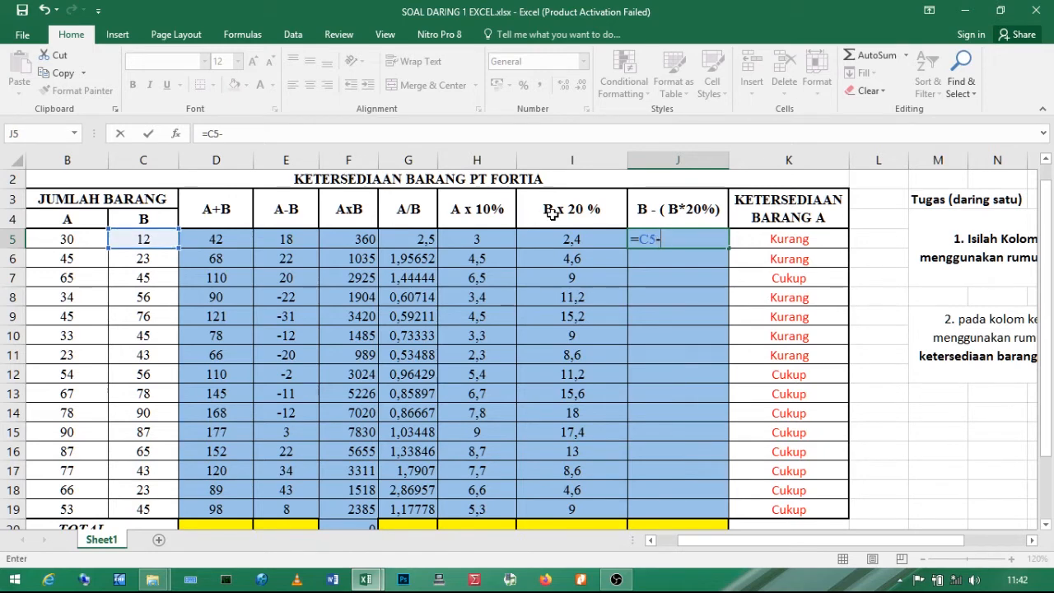
{"action": "left_click", "coordinate": [582, 238]}
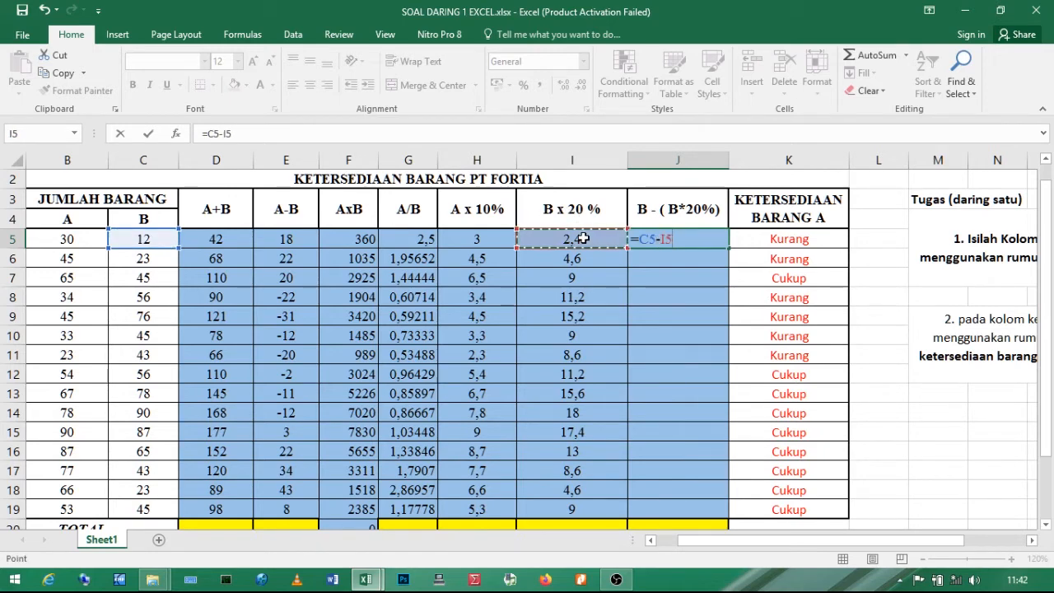
{"action": "key", "text": "Return"}
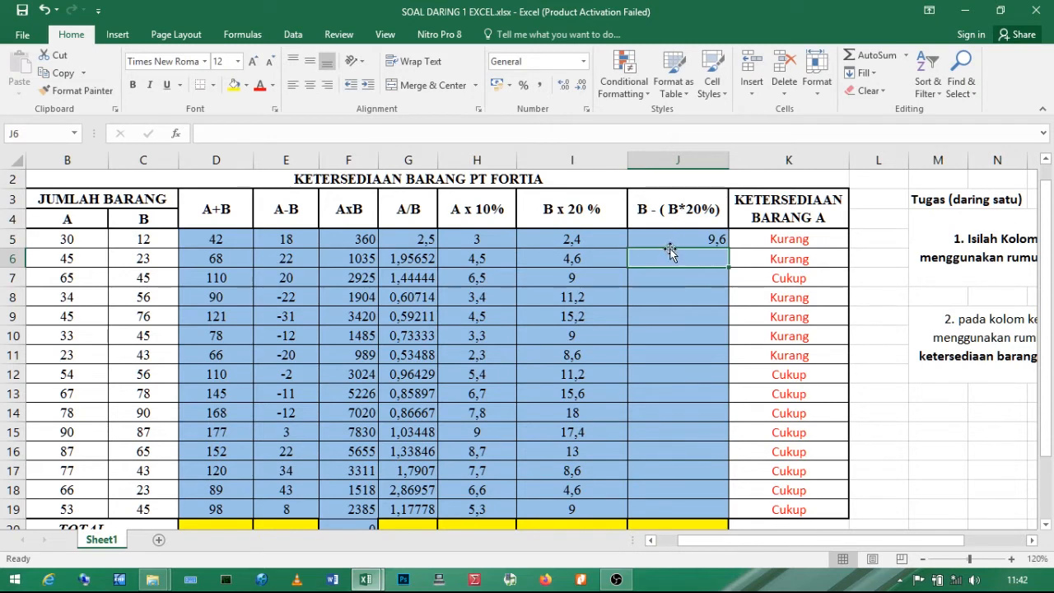
Fill the B - (B*20%) formula from J5 down through J19 and centre the results horizontally.
{"action": "left_click", "coordinate": [714, 242]}
{"action": "left_click_drag", "start_coordinate": [729, 248], "coordinate": [688, 527]}
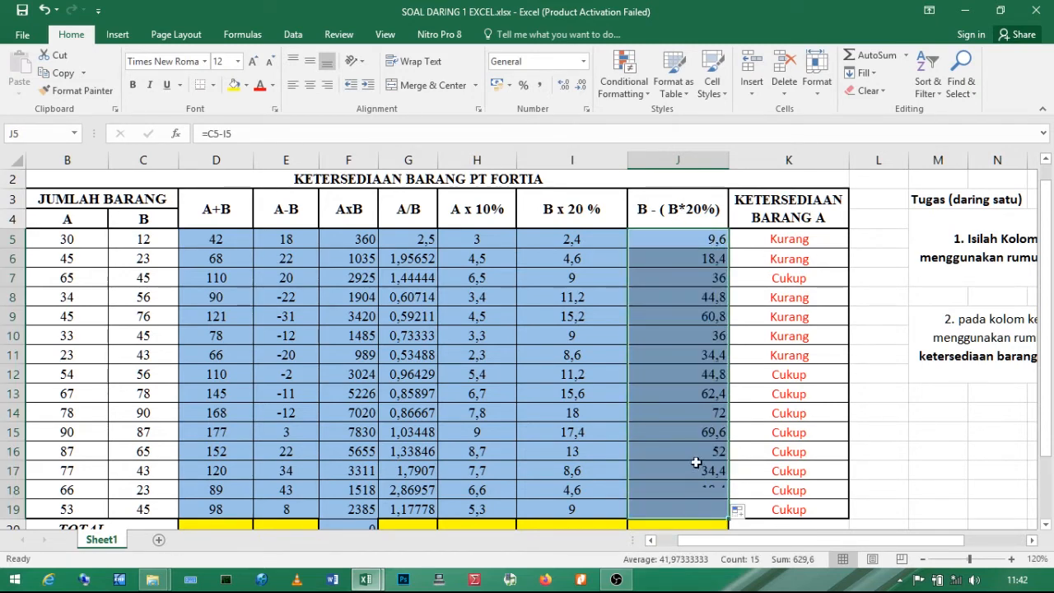
{"action": "left_click", "coordinate": [312, 85]}
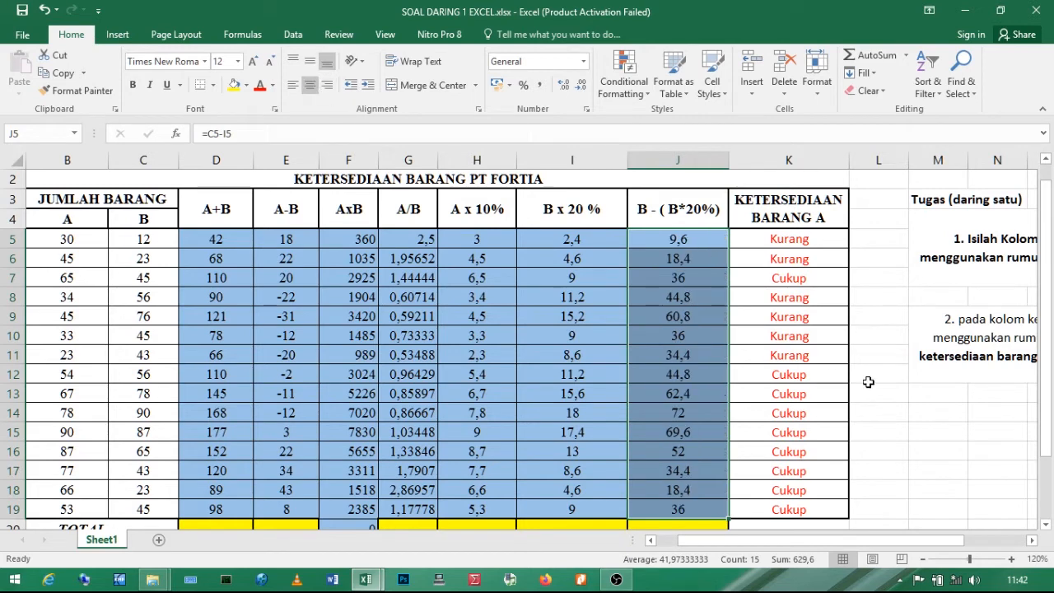
Review the two task instructions beside the table and the existing IF formula in cell K5.
{"action": "left_click", "coordinate": [832, 372]}
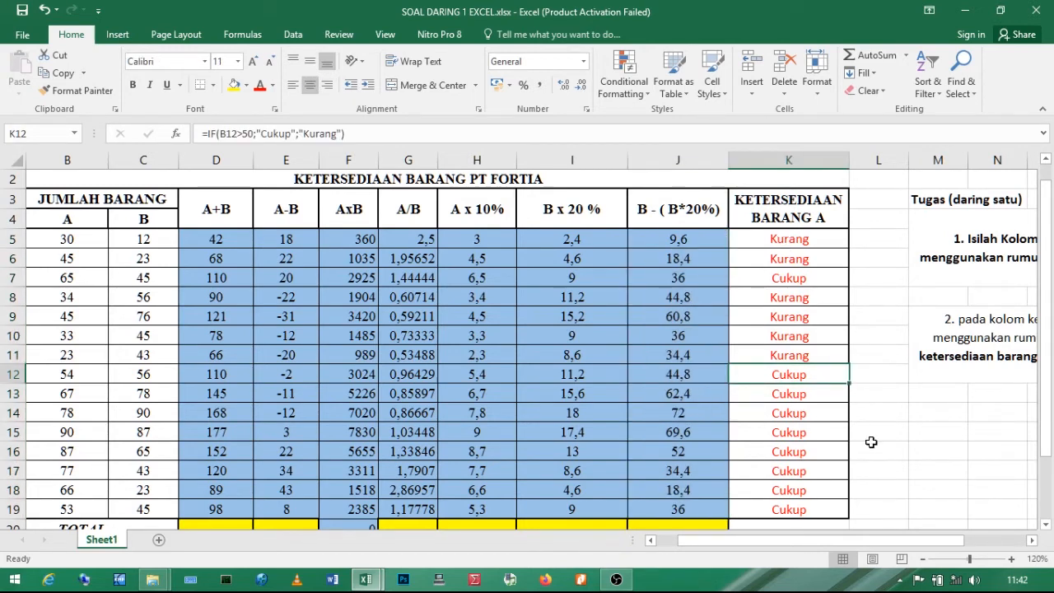
{"action": "left_click_drag", "start_coordinate": [810, 539], "coordinate": [899, 539]}
{"action": "left_click", "coordinate": [770, 257]}
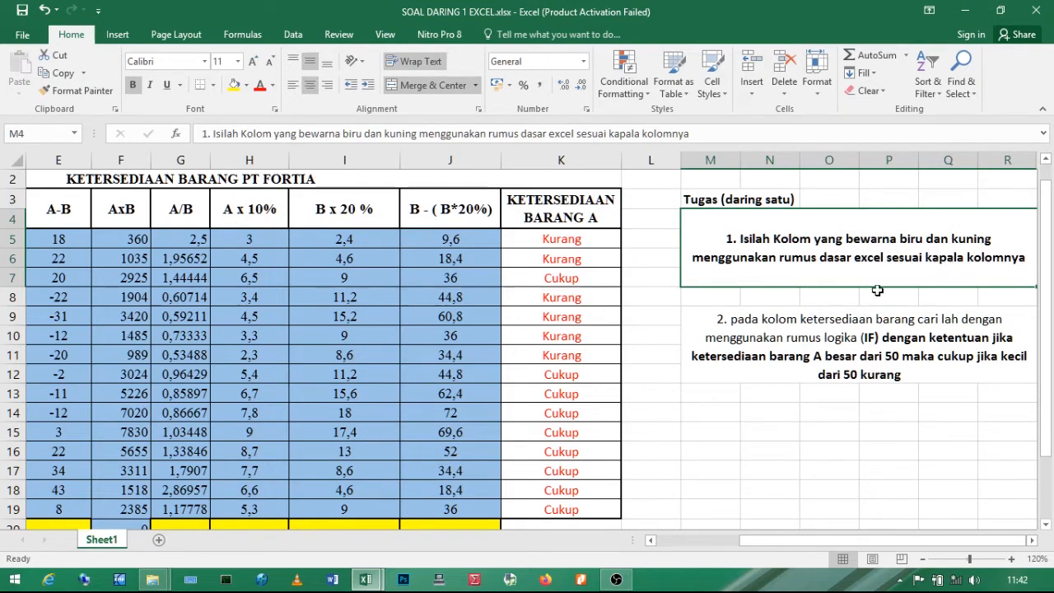
{"action": "left_click", "coordinate": [846, 346]}
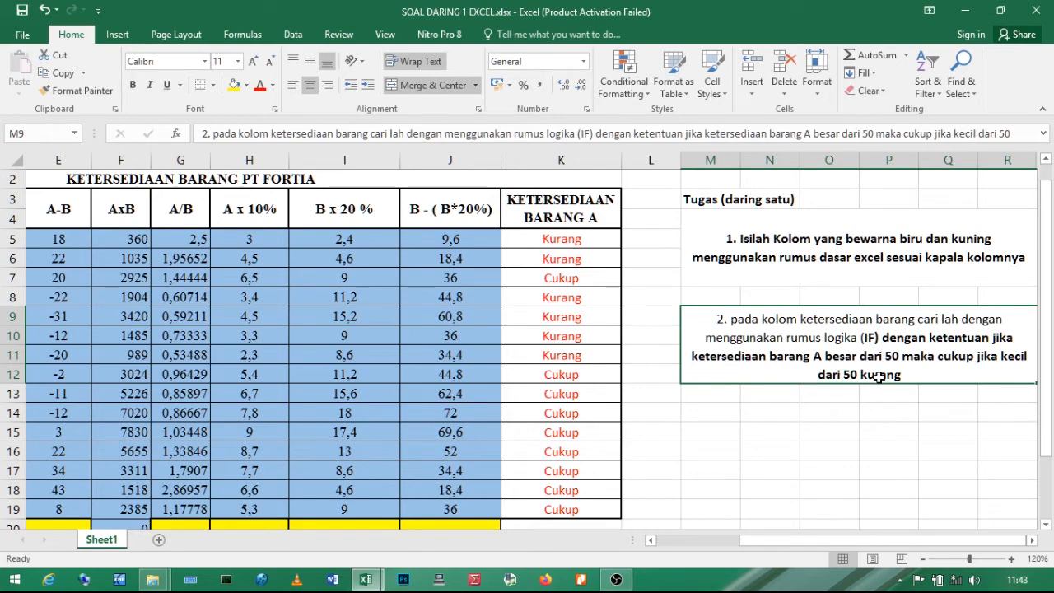
{"action": "left_click_drag", "start_coordinate": [832, 541], "coordinate": [840, 539]}
{"action": "left_click", "coordinate": [534, 278]}
{"action": "left_click", "coordinate": [561, 239]}
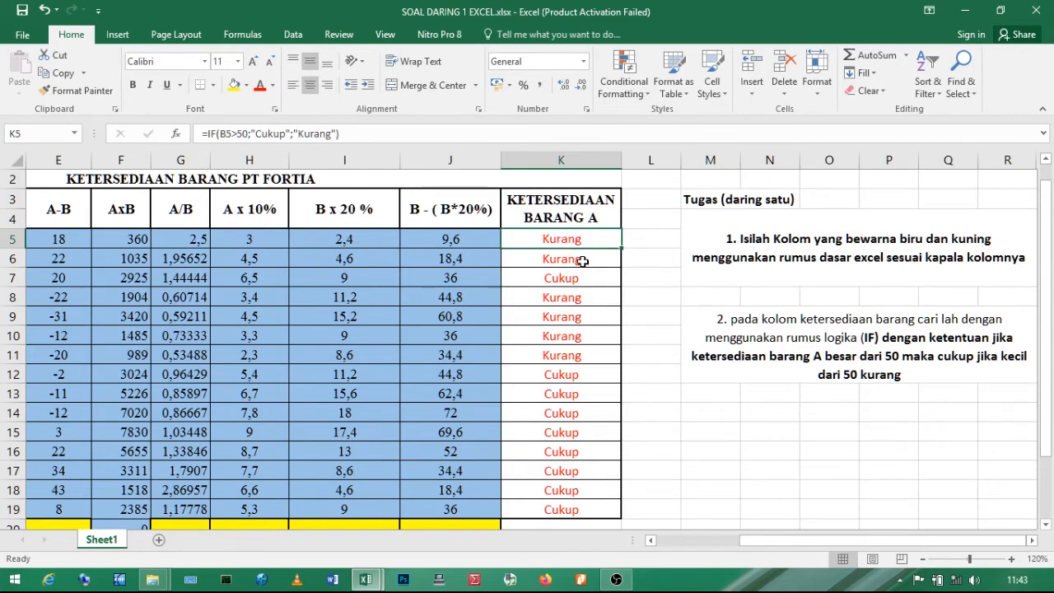
{"action": "double_click", "coordinate": [556, 241]}
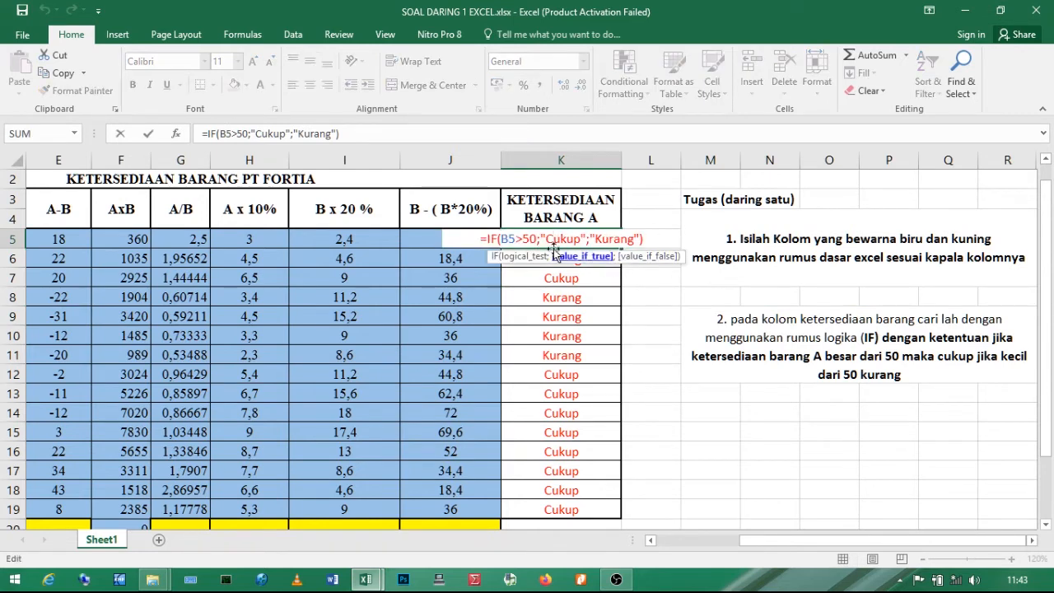
{"action": "left_click_drag", "start_coordinate": [649, 239], "coordinate": [623, 291]}
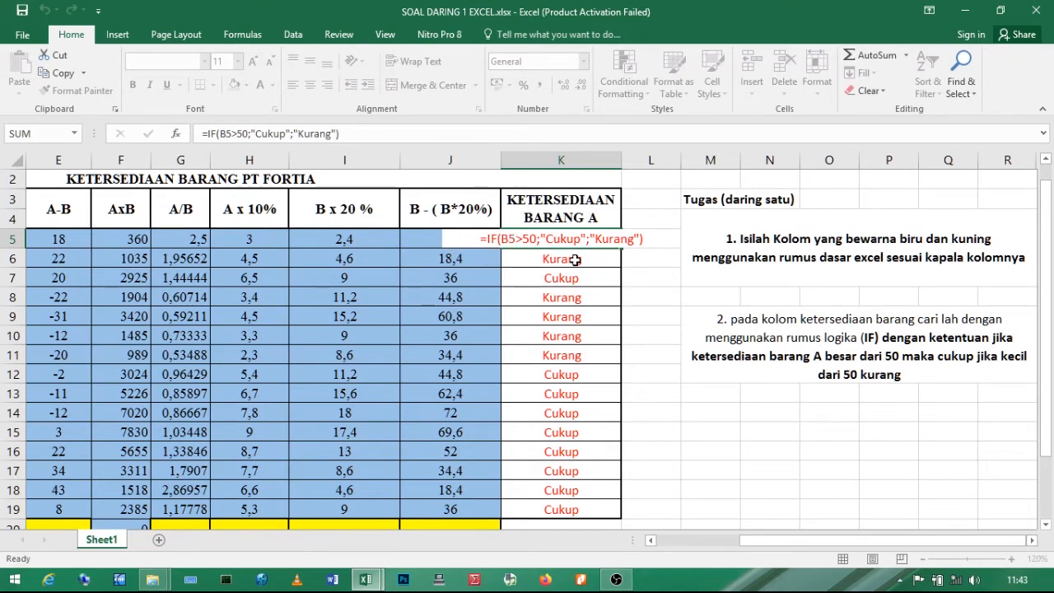
Clear the existing availability results from K6 through K19 in the KETERSEDIAAN BARANG A column.
{"action": "key", "text": "Return"}
{"action": "key", "text": "BackSpace"}
{"action": "key", "text": "Return"}
{"action": "key", "text": "BackSpace"}
{"action": "key", "text": "Return"}
{"action": "key", "text": "BackSpace"}
{"action": "key", "text": "Return"}
{"action": "key", "text": "BackSpace"}
{"action": "key", "text": "Return"}
{"action": "key", "text": "BackSpace"}
{"action": "key", "text": "Return"}
{"action": "key", "text": "BackSpace"}
{"action": "key", "text": "Return"}
{"action": "key", "text": "BackSpace"}
{"action": "key", "text": "Return"}
{"action": "key", "text": "BackSpace"}
{"action": "key", "text": "Return"}
{"action": "key", "text": "BackSpace"}
{"action": "key", "text": "Return"}
{"action": "key", "text": "BackSpace"}
{"action": "key", "text": "Return"}
{"action": "key", "text": "BackSpace"}
{"action": "key", "text": "Return"}
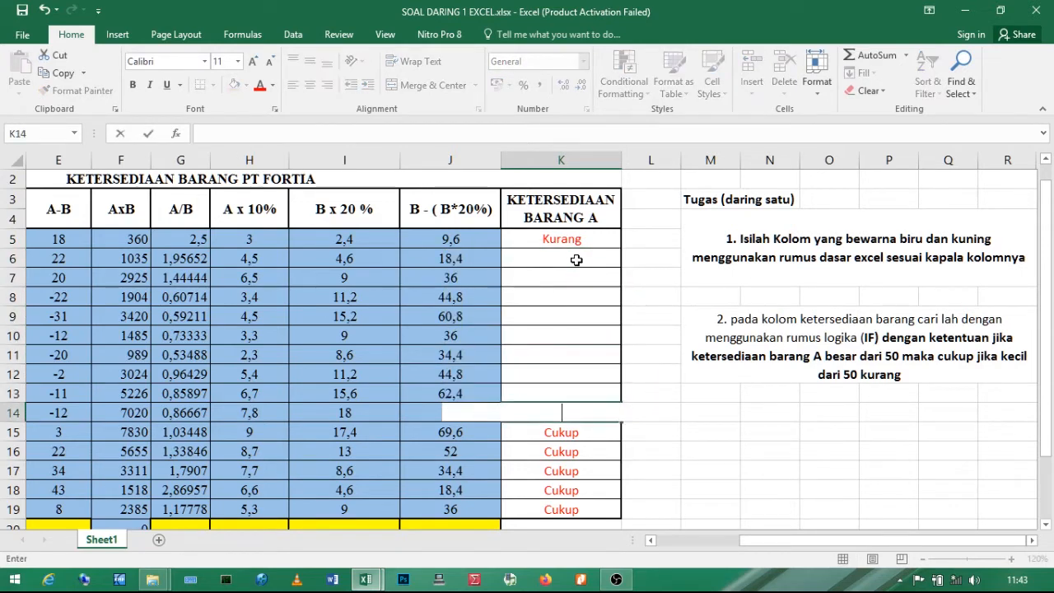
{"action": "key", "text": "BackSpace"}
{"action": "key", "text": "Return"}
{"action": "key", "text": "BackSpace"}
{"action": "key", "text": "Return"}
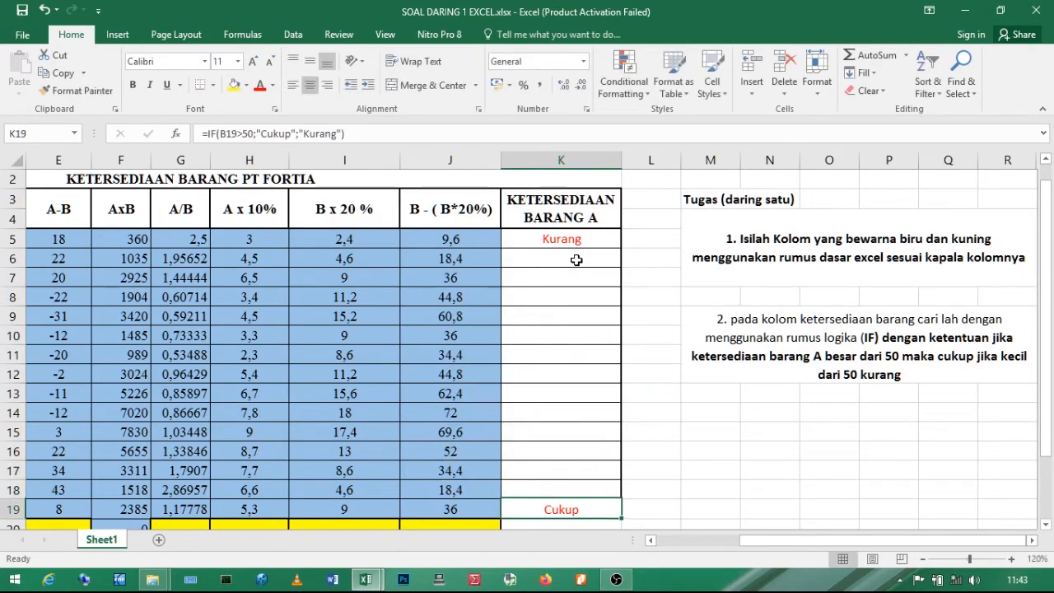
{"action": "left_click_drag", "start_coordinate": [1044, 412], "coordinate": [1044, 316]}
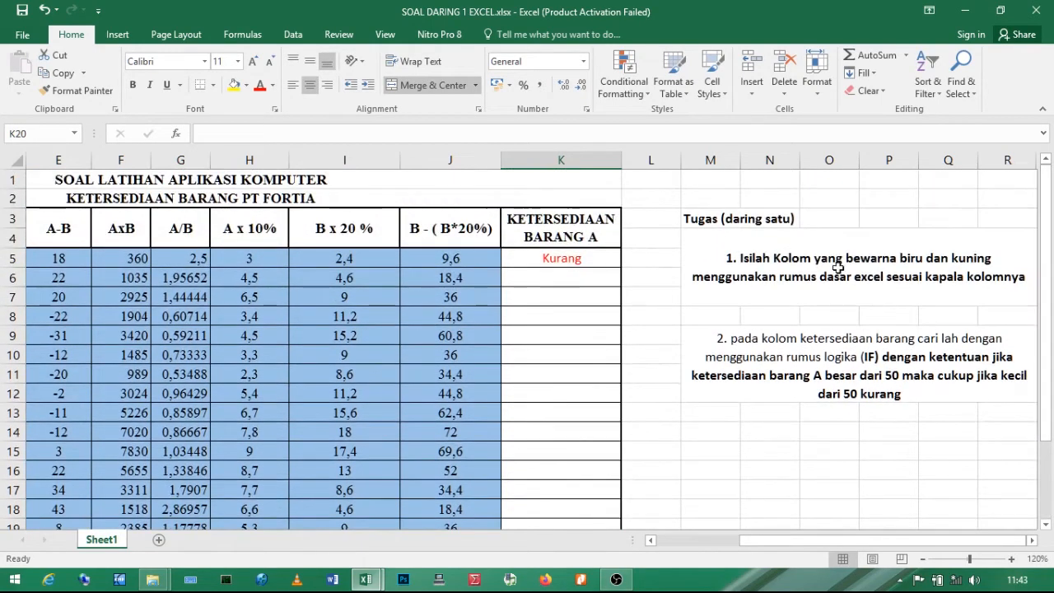
{"action": "double_click", "coordinate": [570, 261]}
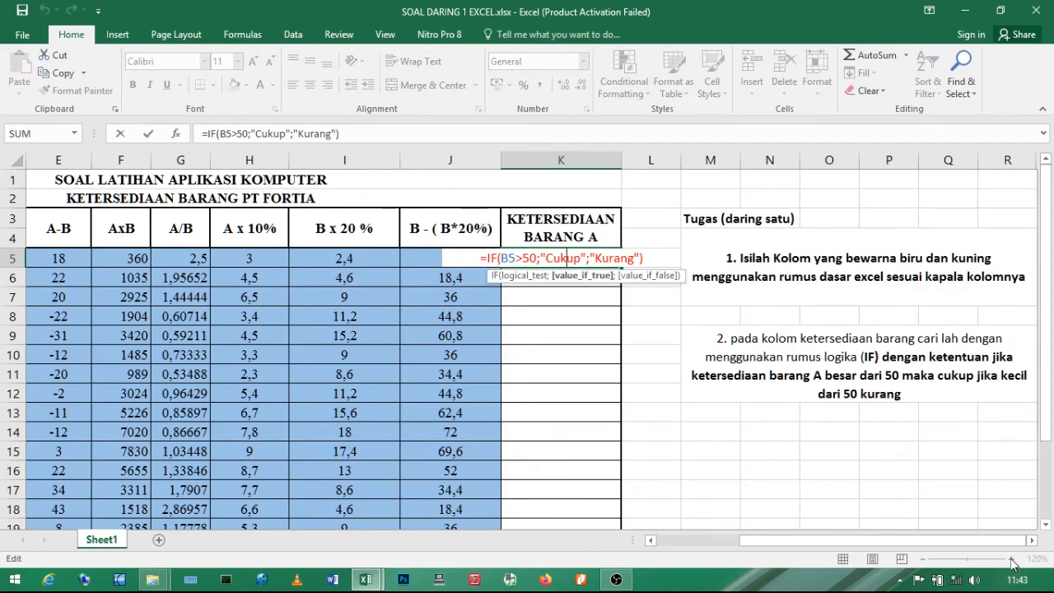
{"action": "key", "text": "Return"}
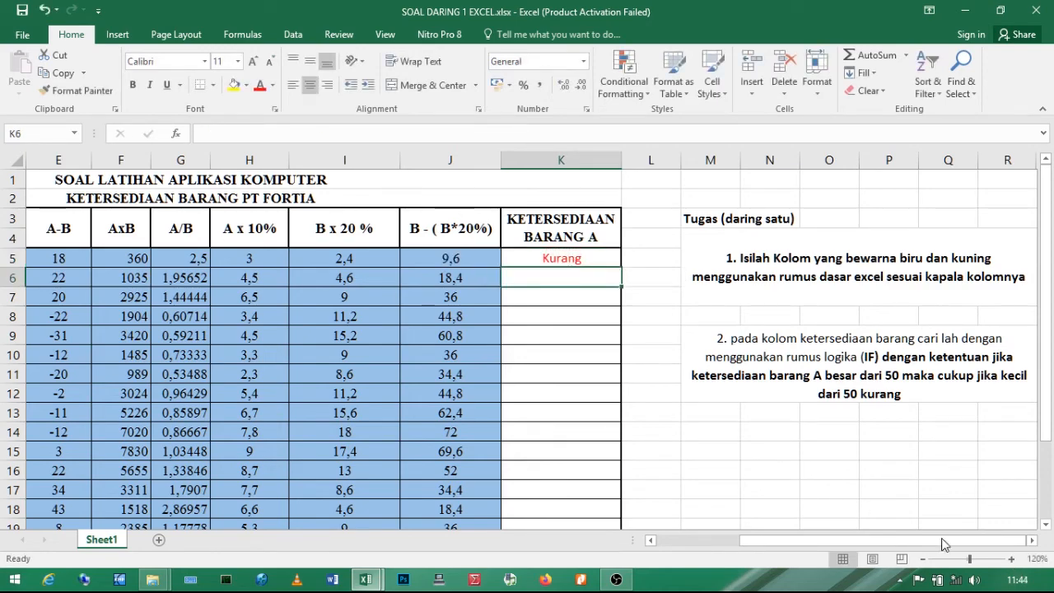
Delete the existing IF formula from cell K5, leaving the first KETERSEDIAAN BARANG A cell empty.
{"action": "left_click", "coordinate": [1011, 558]}
{"action": "left_click", "coordinate": [1011, 558]}
{"action": "left_click", "coordinate": [1010, 558]}
{"action": "left_click", "coordinate": [1011, 558]}
{"action": "left_click", "coordinate": [1010, 558]}
{"action": "left_click", "coordinate": [1011, 558]}
{"action": "left_click", "coordinate": [1011, 558]}
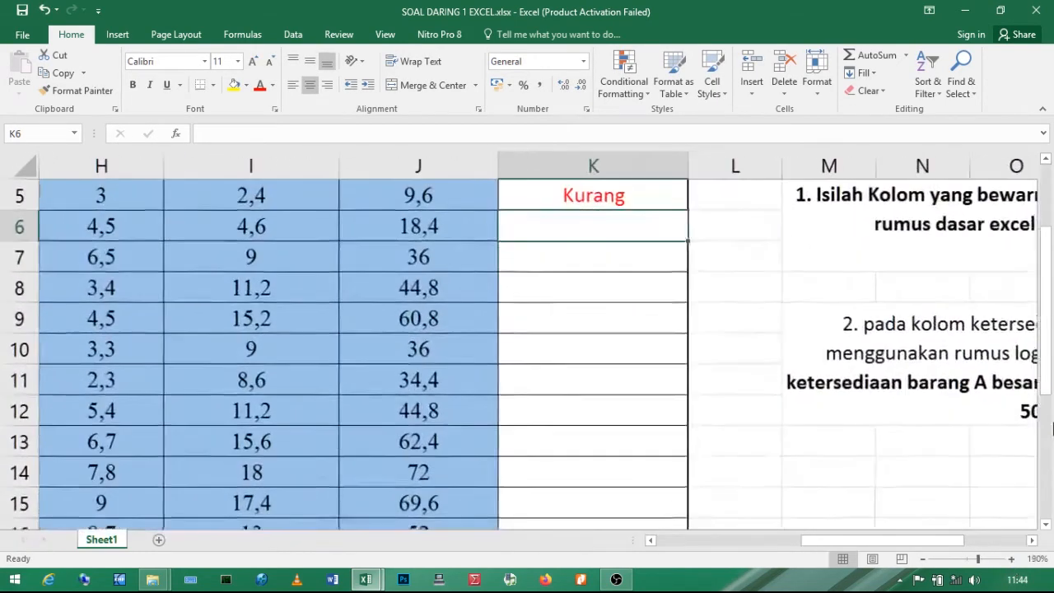
{"action": "left_click", "coordinate": [1011, 558]}
{"action": "left_click_drag", "start_coordinate": [1049, 352], "coordinate": [1043, 284]}
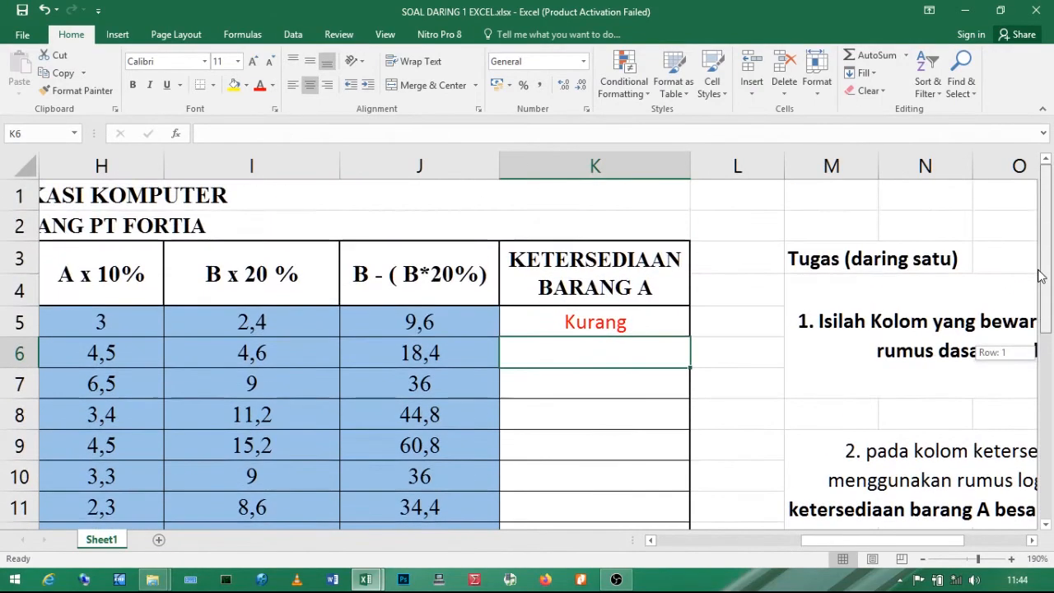
{"action": "left_click", "coordinate": [1010, 558]}
{"action": "left_click", "coordinate": [1011, 558]}
{"action": "left_click_drag", "start_coordinate": [934, 543], "coordinate": [953, 543]}
{"action": "left_click", "coordinate": [376, 343]}
{"action": "double_click", "coordinate": [376, 343]}
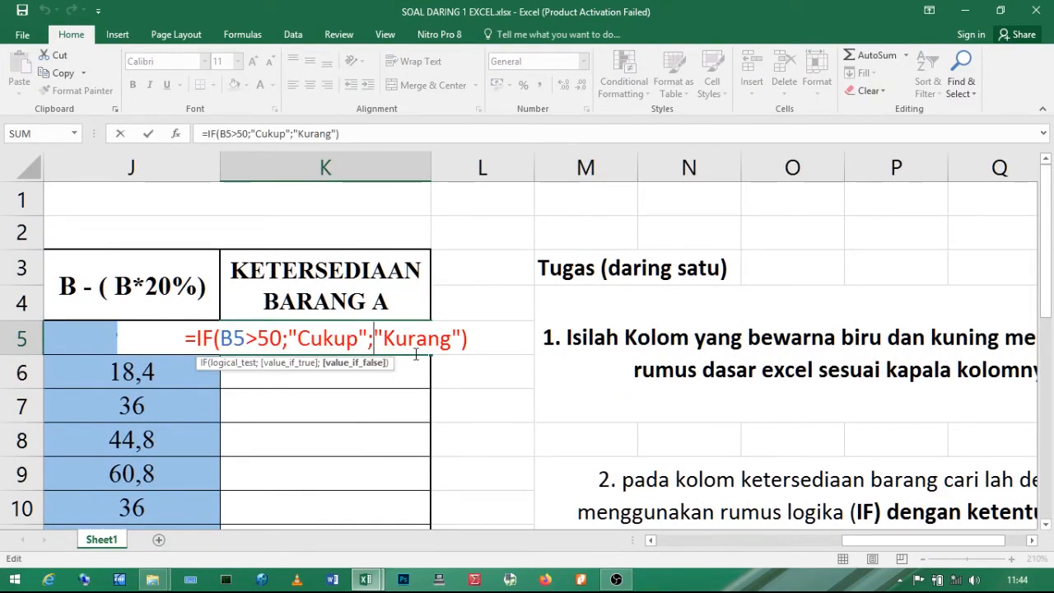
{"action": "left_click_drag", "start_coordinate": [459, 338], "coordinate": [247, 335]}
{"action": "key", "text": "BackSpace"}
{"action": "key", "text": "BackSpace"}
{"action": "key", "text": "BackSpace"}
{"action": "key", "text": "BackSpace"}
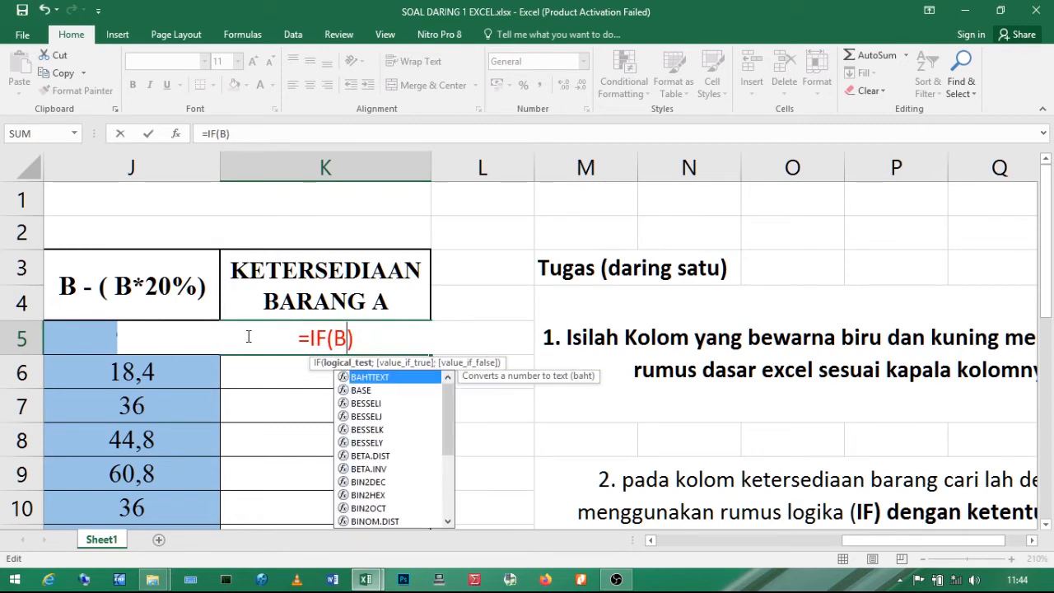
{"action": "key", "text": "Delete"}
{"action": "key", "text": "BackSpace"}
{"action": "key", "text": "BackSpace"}
{"action": "key", "text": "BackSpace"}
{"action": "key", "text": "Return"}
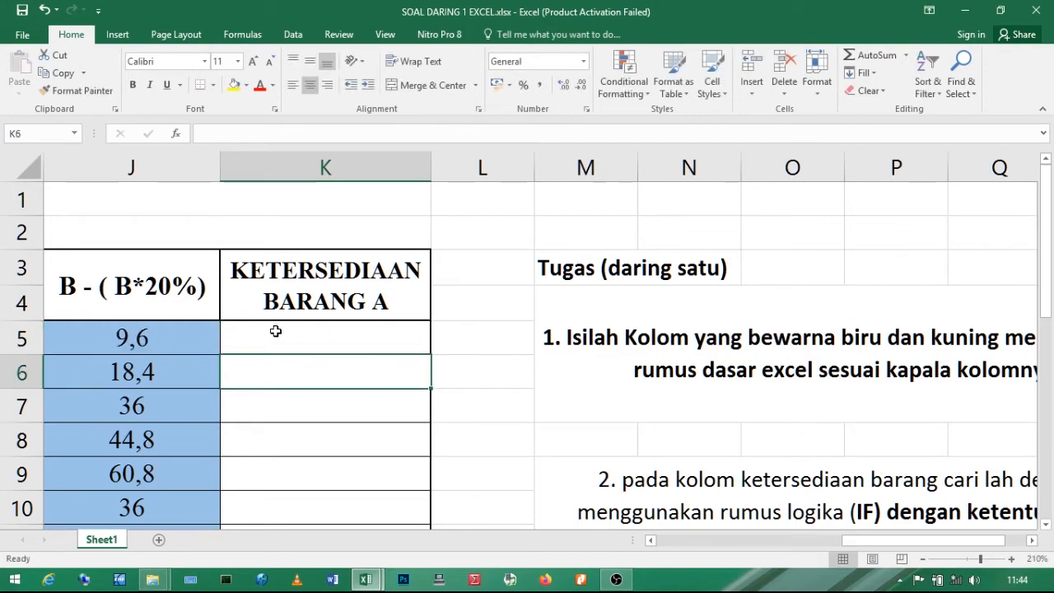
Start an IF formula in K5 that takes the first A quantity, cell B5, as the beginning of its logical test.
{"action": "left_click_drag", "start_coordinate": [870, 545], "coordinate": [669, 540]}
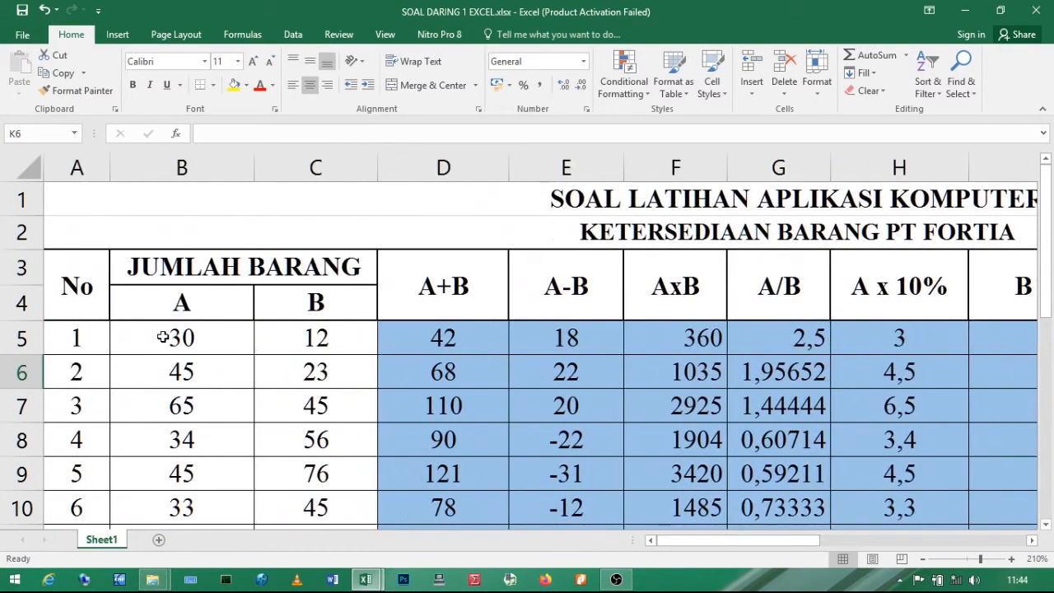
{"action": "left_click", "coordinate": [163, 337]}
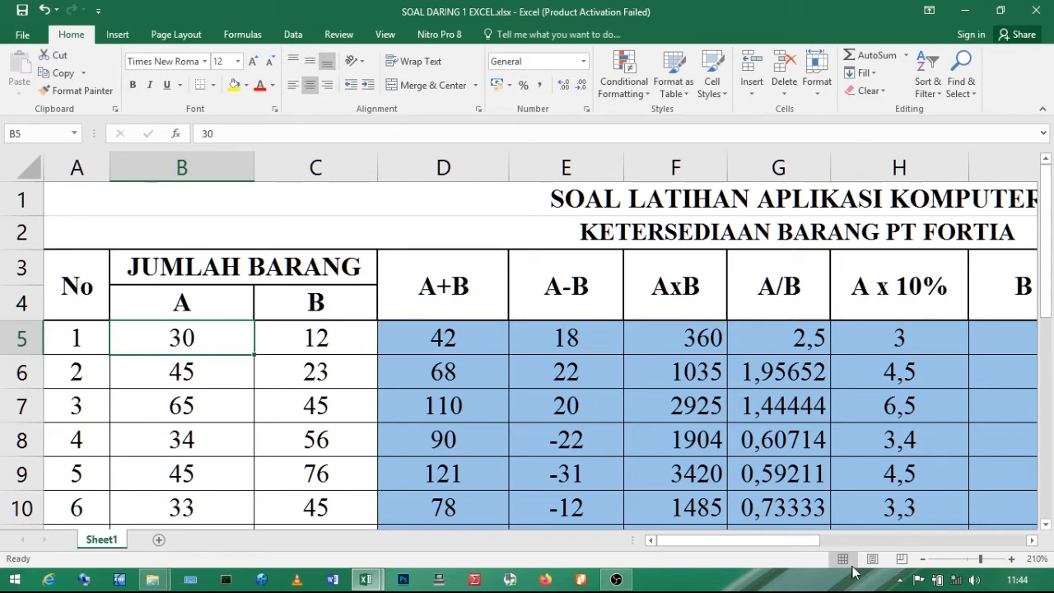
{"action": "left_click_drag", "start_coordinate": [795, 541], "coordinate": [988, 543]}
{"action": "left_click_drag", "start_coordinate": [1052, 326], "coordinate": [1051, 372]}
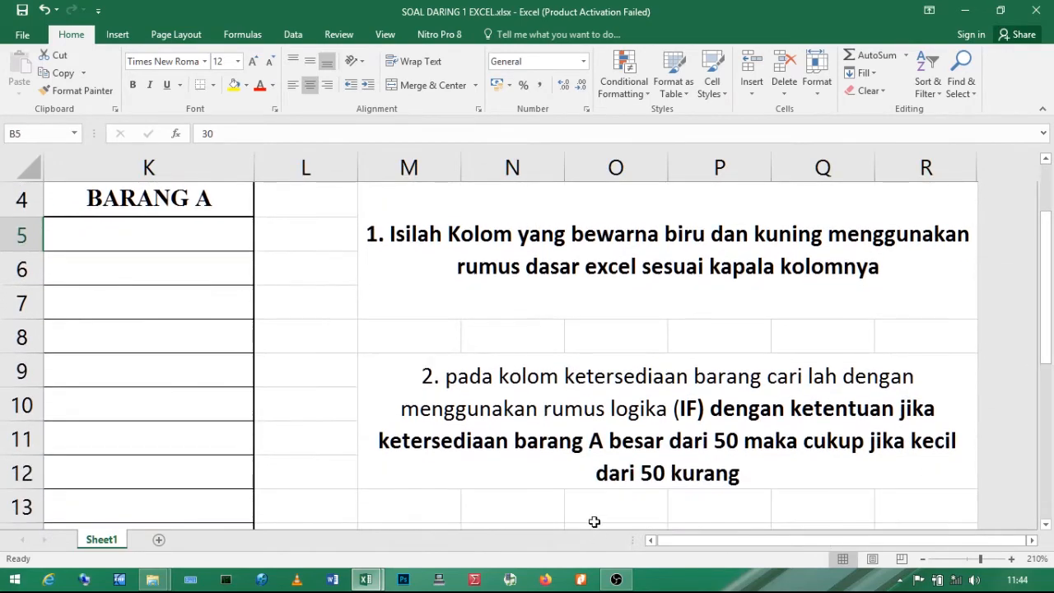
{"action": "left_click_drag", "start_coordinate": [795, 543], "coordinate": [863, 541]}
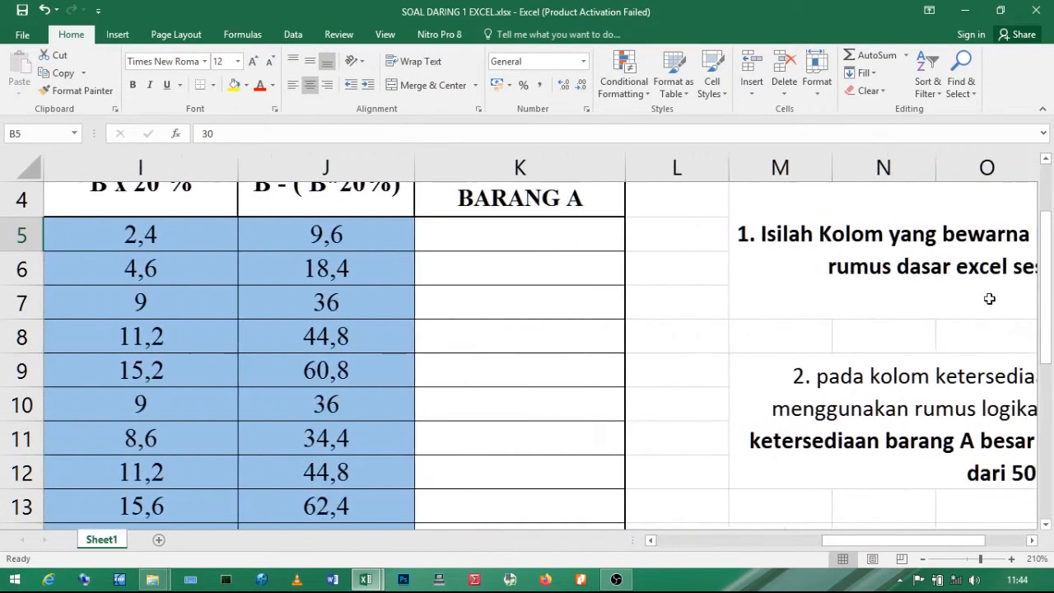
{"action": "scroll", "coordinate": [1044, 273], "scroll_direction": "up", "scroll_amount": 1}
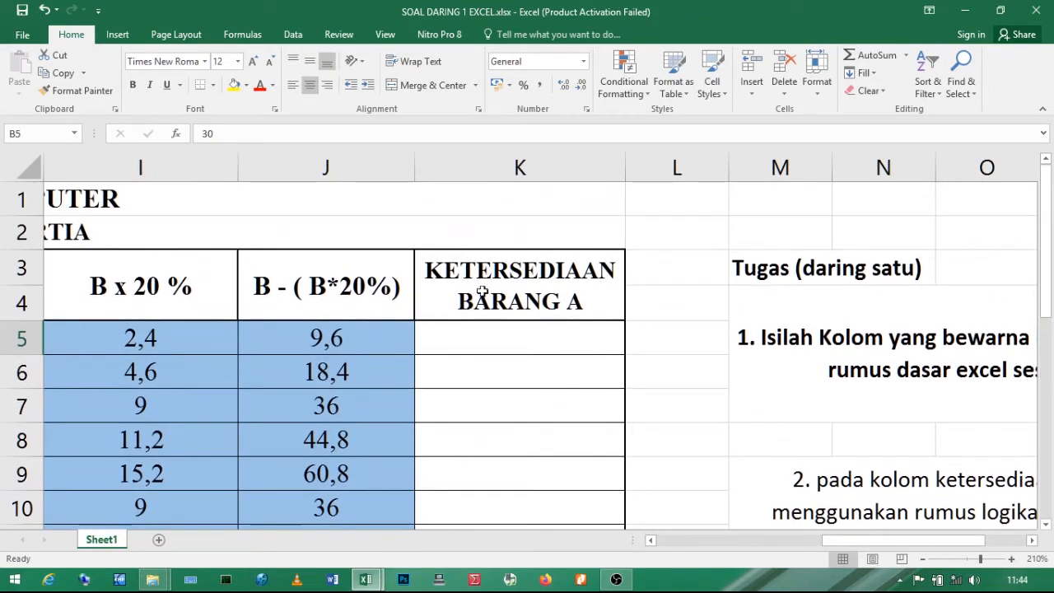
{"action": "left_click", "coordinate": [490, 332]}
{"action": "type", "text": "="}
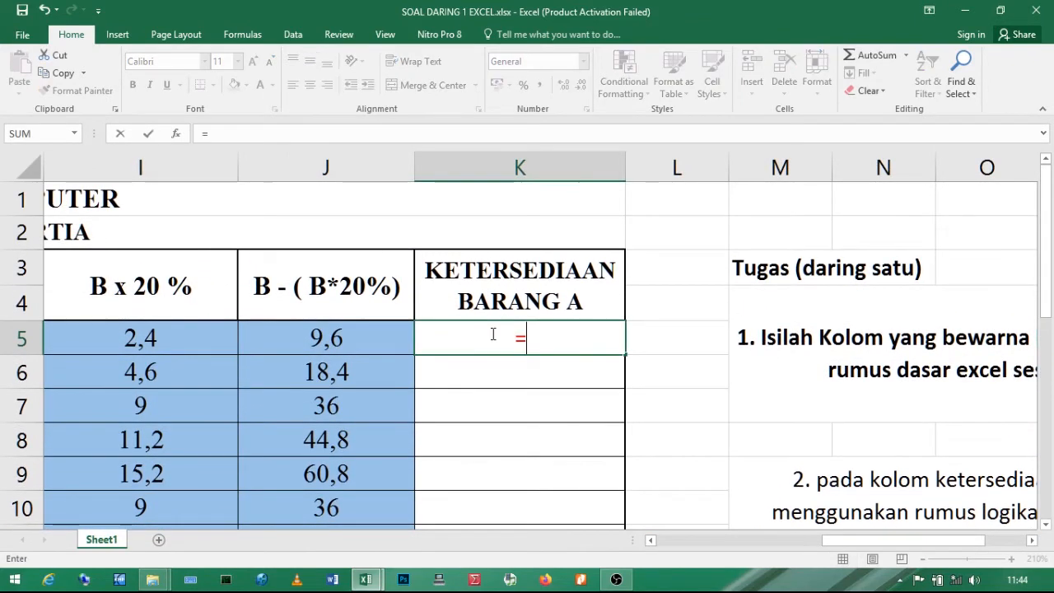
{"action": "type", "text": "if"}
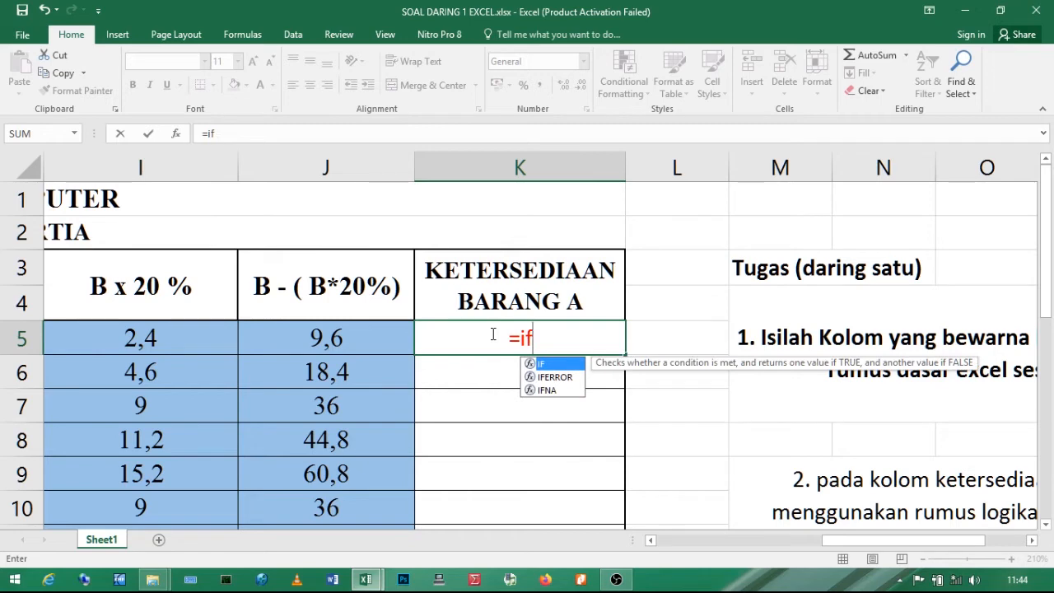
{"action": "double_click", "coordinate": [558, 364]}
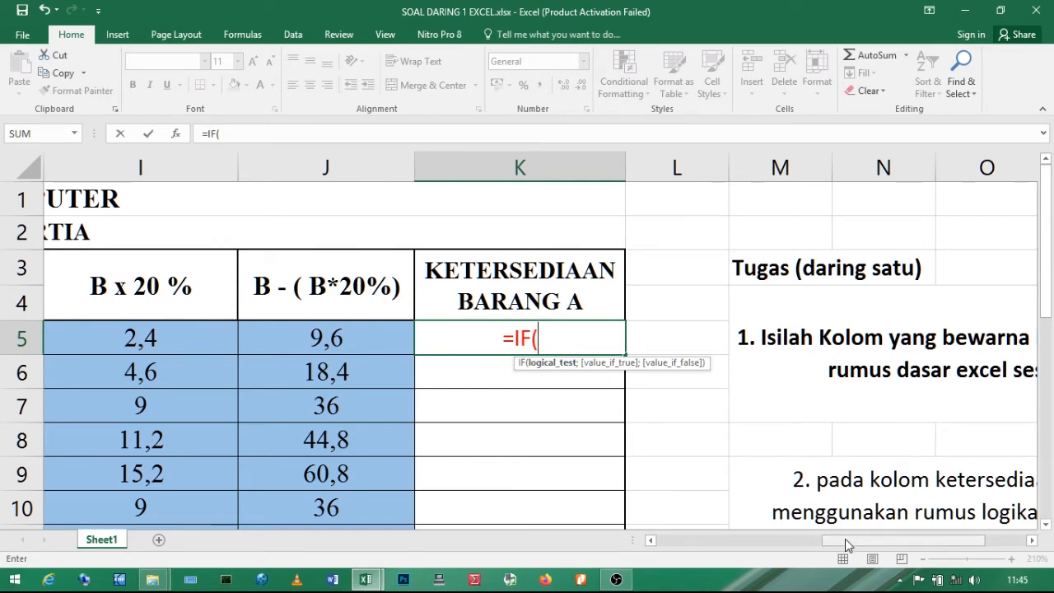
{"action": "left_click_drag", "start_coordinate": [845, 538], "coordinate": [678, 538]}
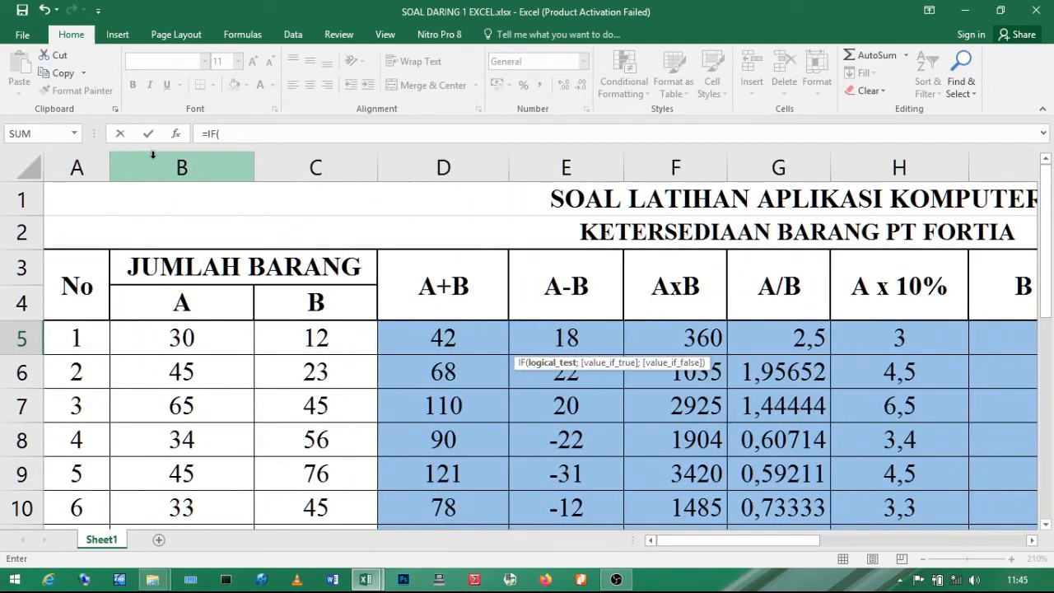
{"action": "left_click", "coordinate": [156, 342]}
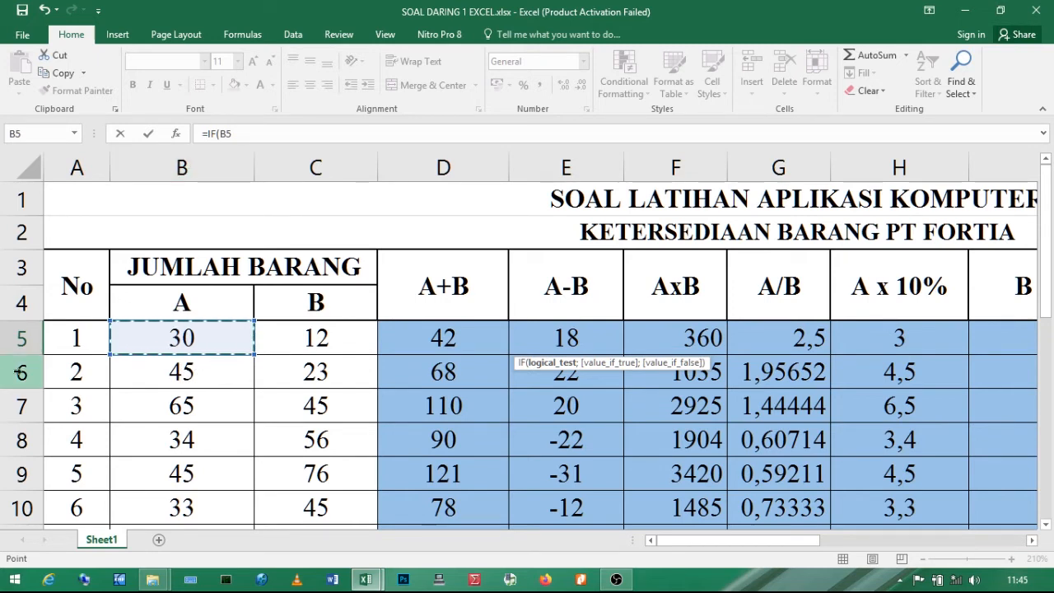
{"action": "left_click_drag", "start_coordinate": [741, 548], "coordinate": [896, 570]}
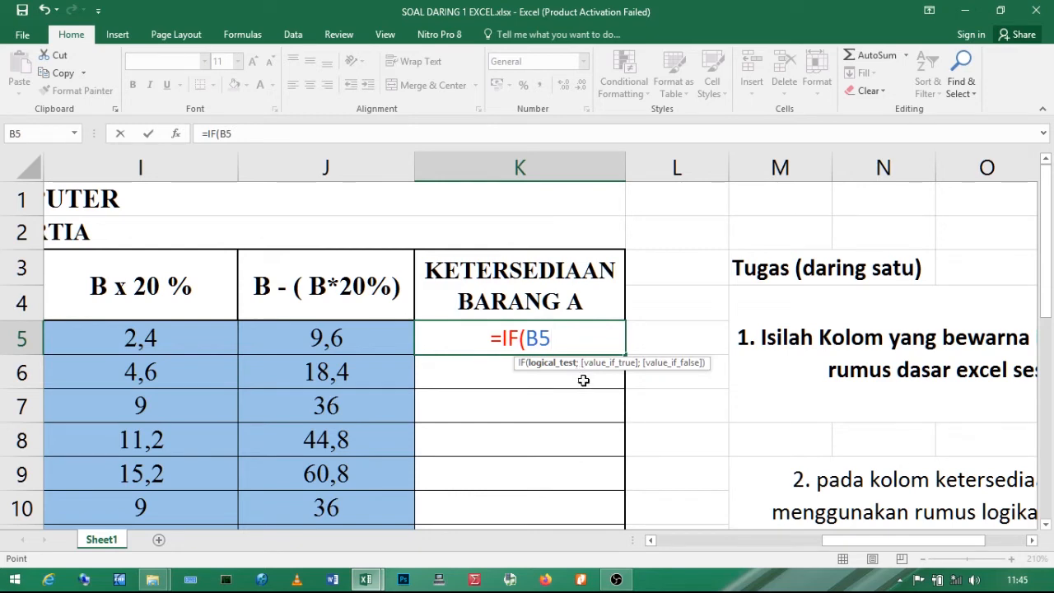
{"action": "type", "text": ";"}
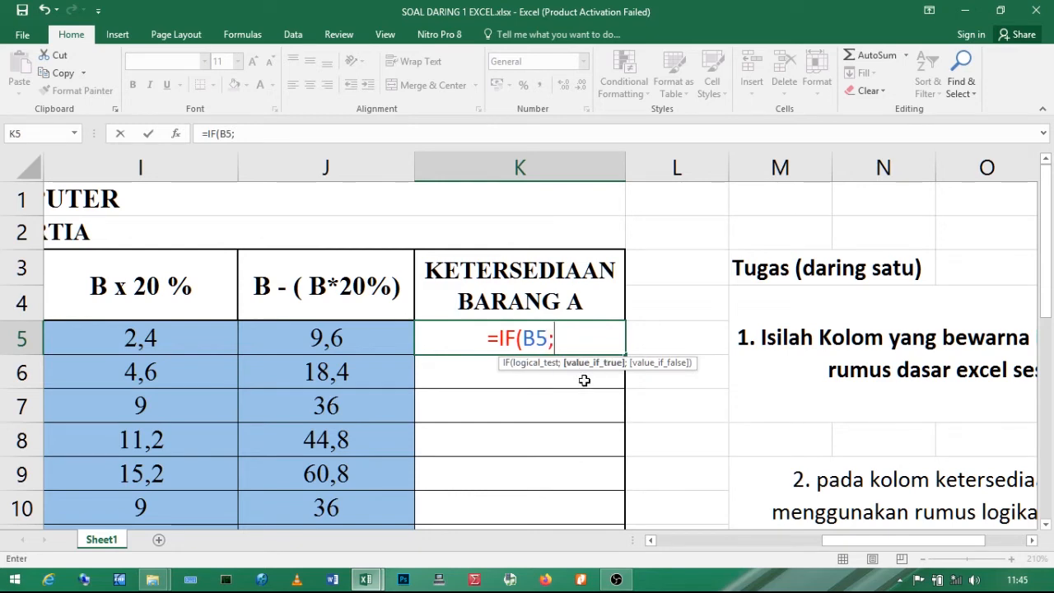
{"action": "key", "text": "BackSpace"}
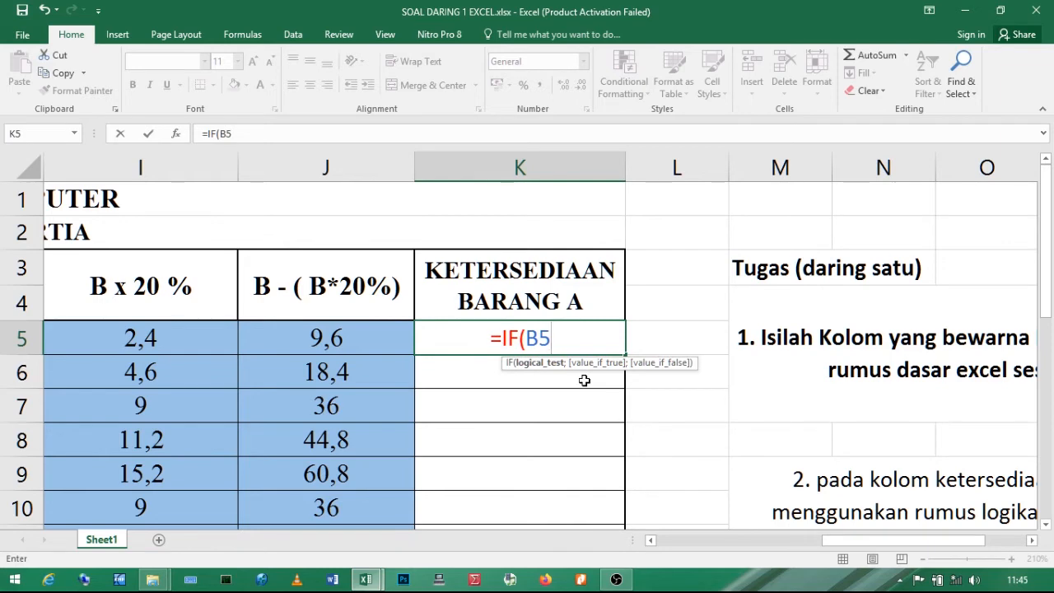
{"action": "type", "text": ","}
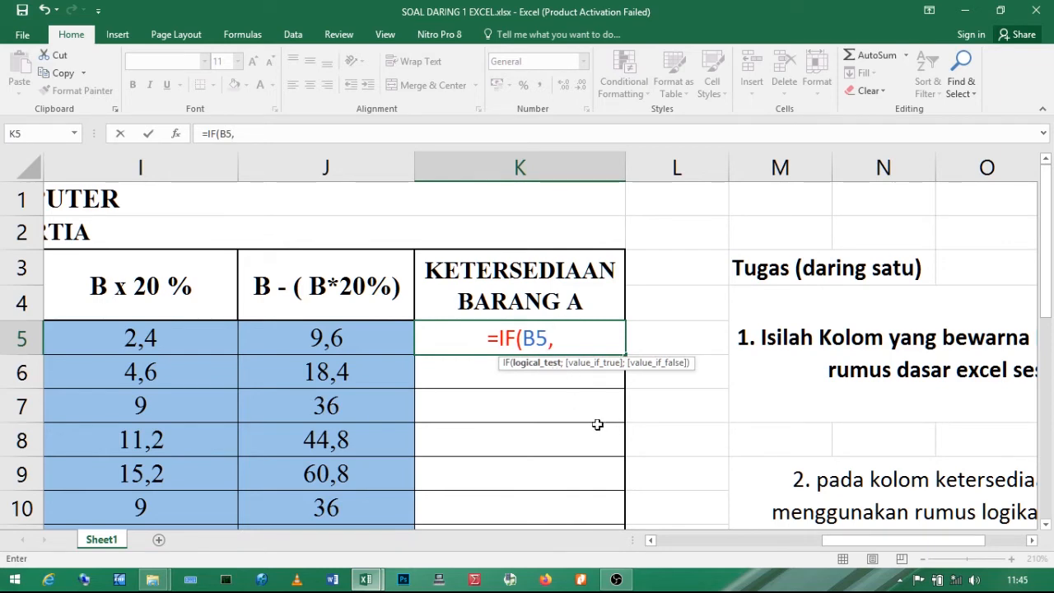
{"action": "key", "text": "BackSpace"}
{"action": "type", "text": ";"}
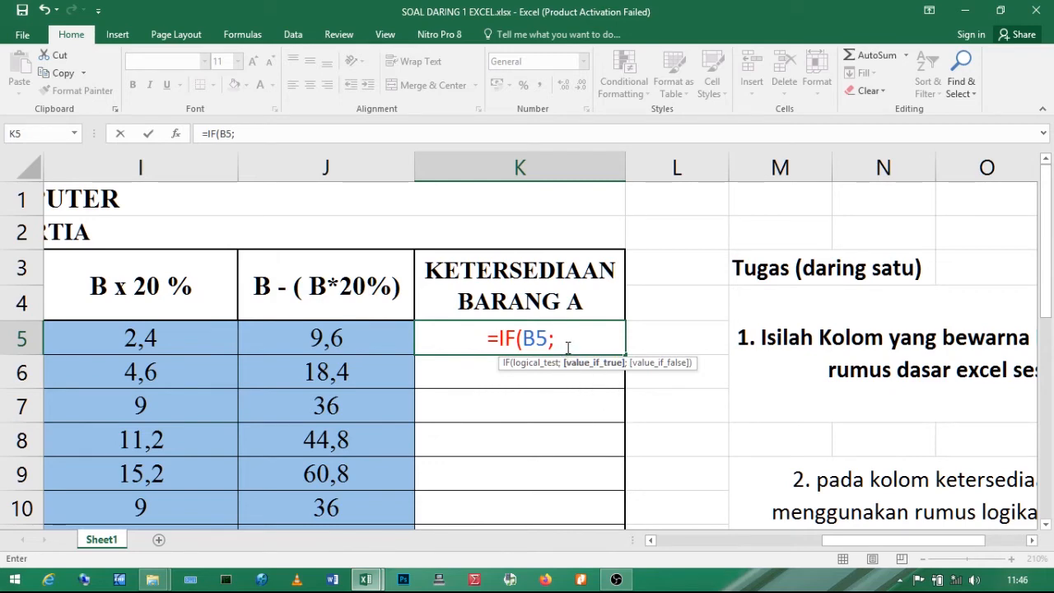
{"action": "key", "text": "BackSpace"}
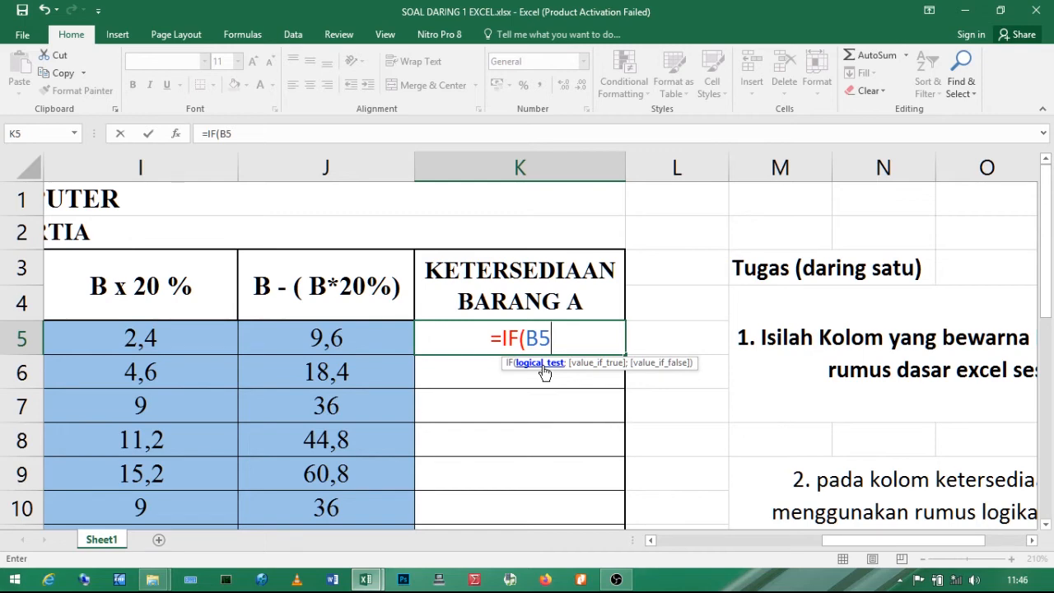
Complete the logical test of the K5 formula as B5>50 and close that argument with a semicolon.
{"action": "type", "text": ">"}
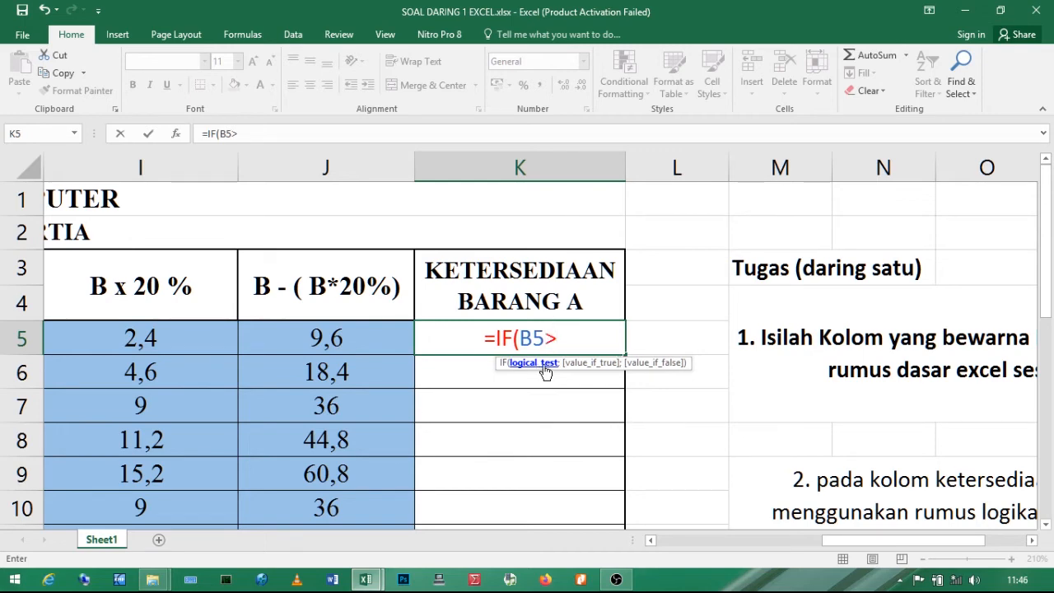
{"action": "type", "text": "50"}
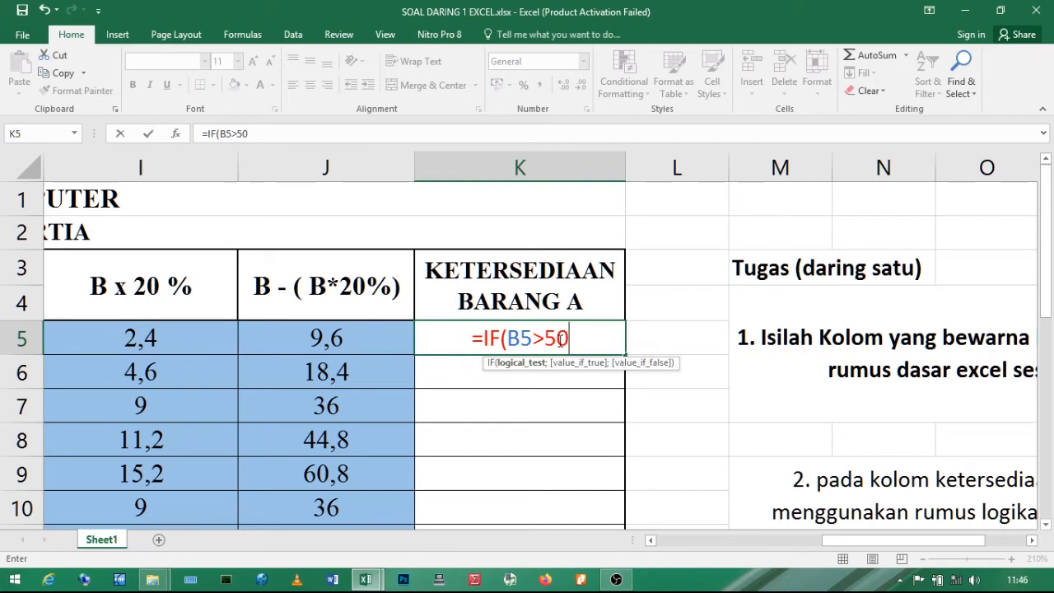
{"action": "type", "text": ";"}
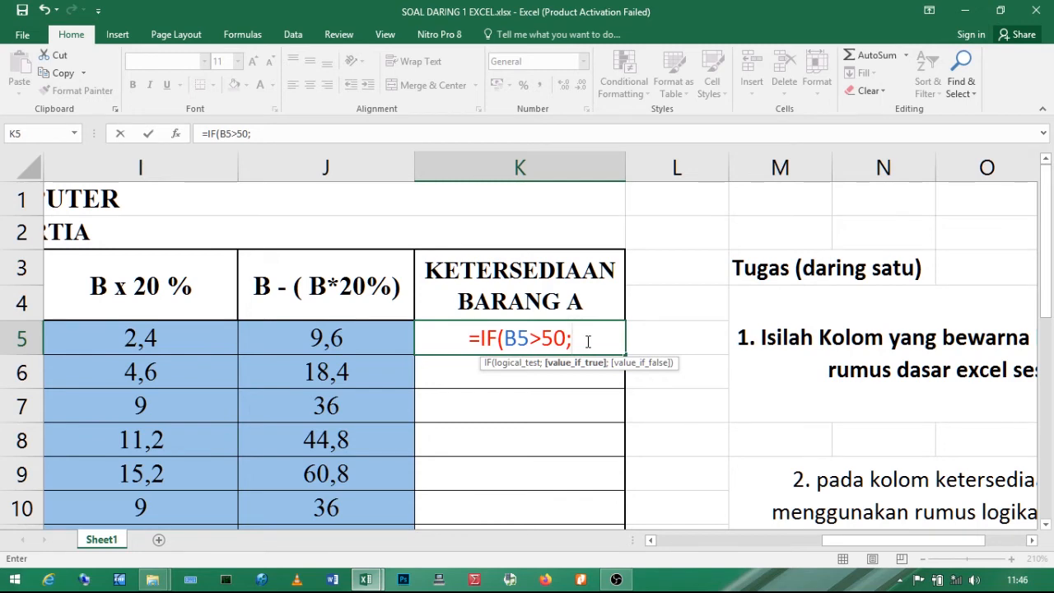
Enter "cukup" in quotation marks as the value-if-true argument of the K5 formula, followed by a semicolon.
{"action": "type", "text": "\""}
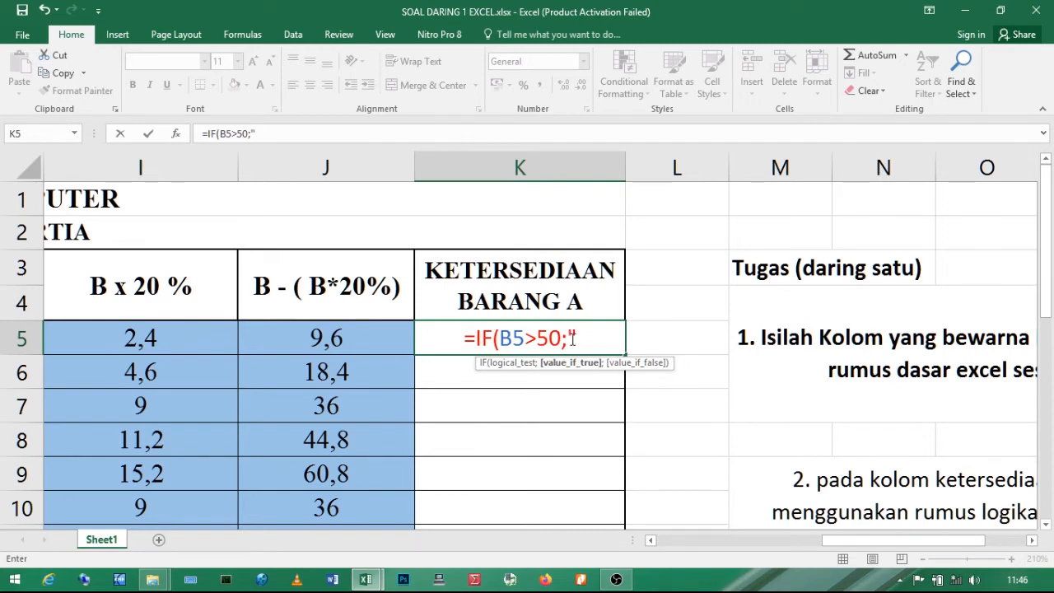
{"action": "left_click", "coordinate": [583, 344]}
{"action": "type", "text": "cukup"}
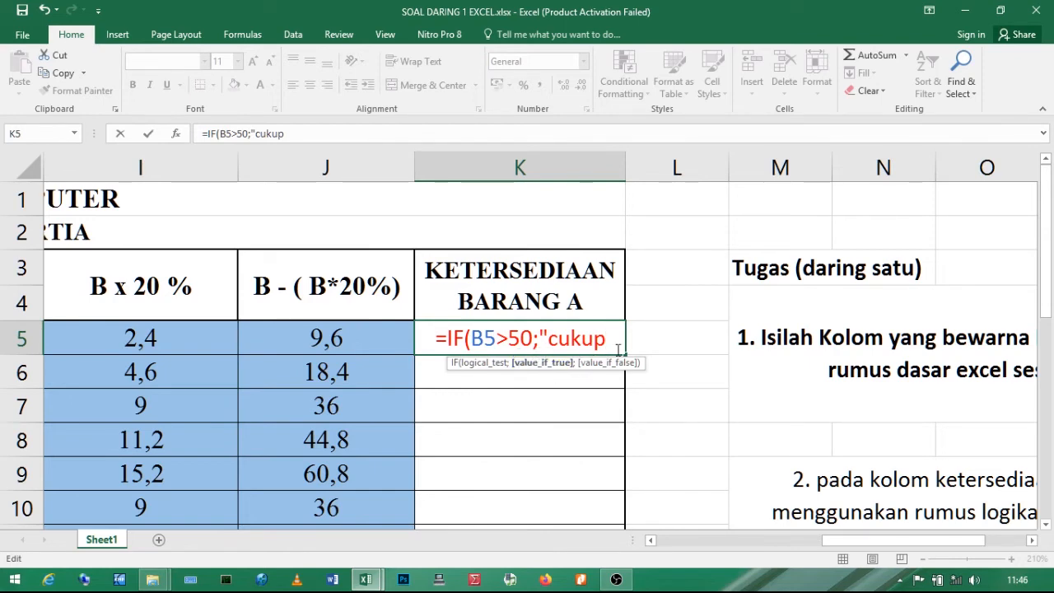
{"action": "type", "text": "\""}
{"action": "key", "text": "BackSpace"}
{"action": "type", "text": "\""}
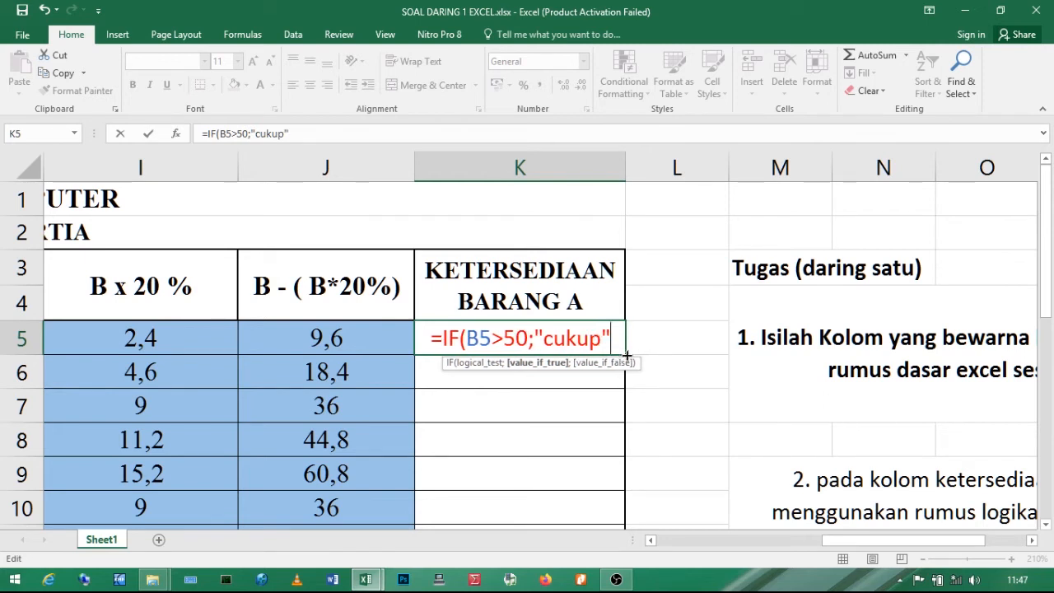
{"action": "type", "text": ";"}
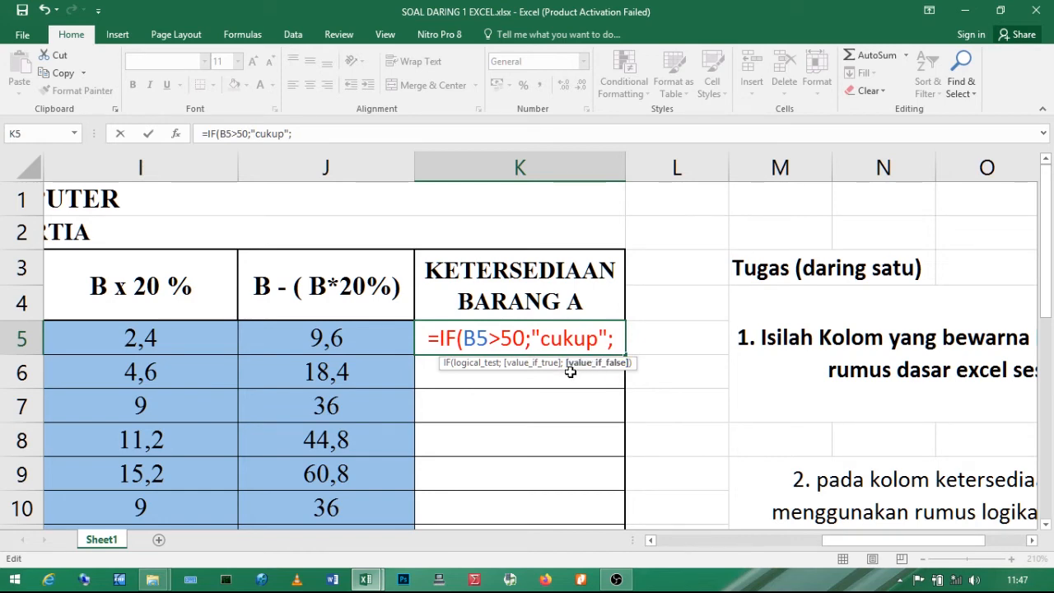
Enter "kurang" as the value-if-false argument, close the parenthesis and commit =IF(B5>50;"cukup";"kurang") in K5.
{"action": "type", "text": "\""}
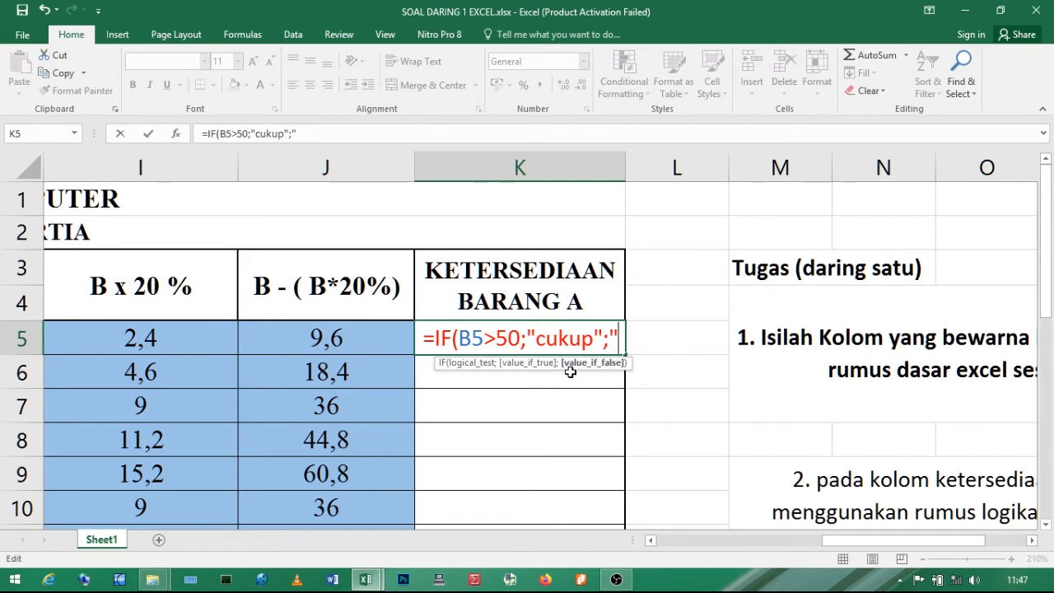
{"action": "type", "text": "kurang"}
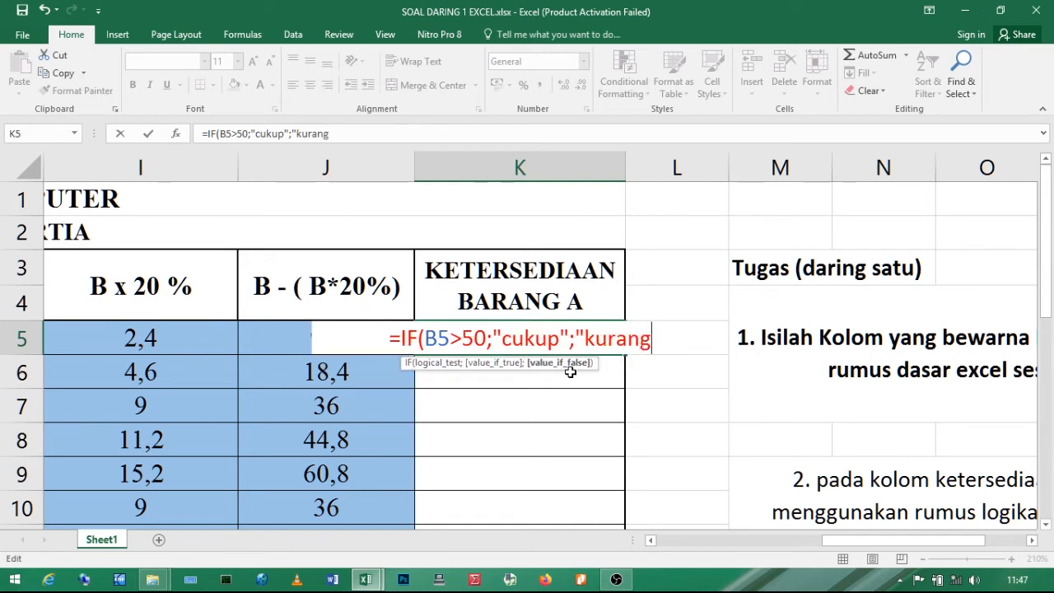
{"action": "type", "text": "\""}
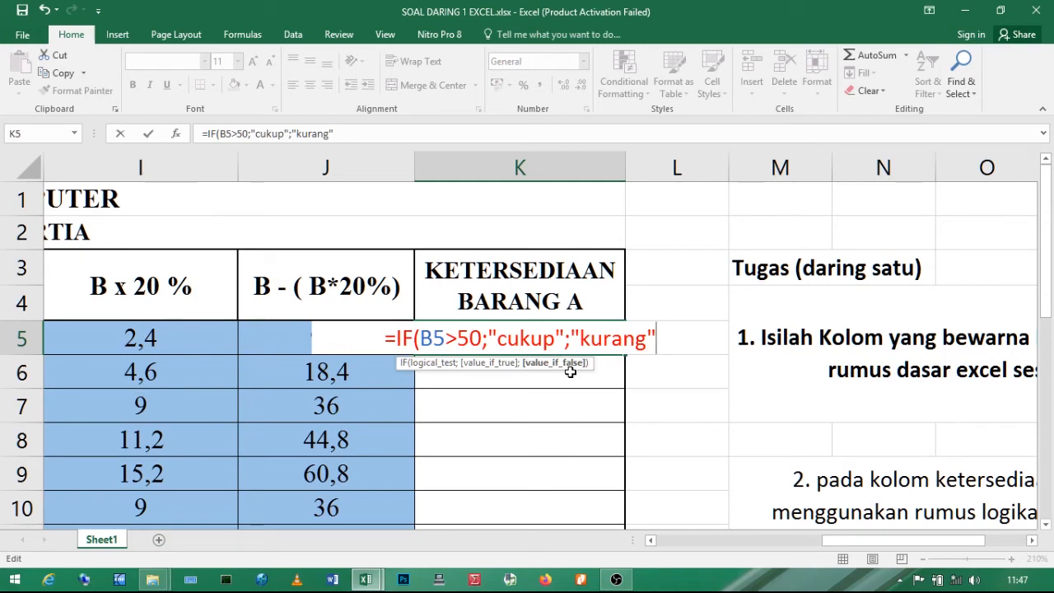
{"action": "type", "text": ")"}
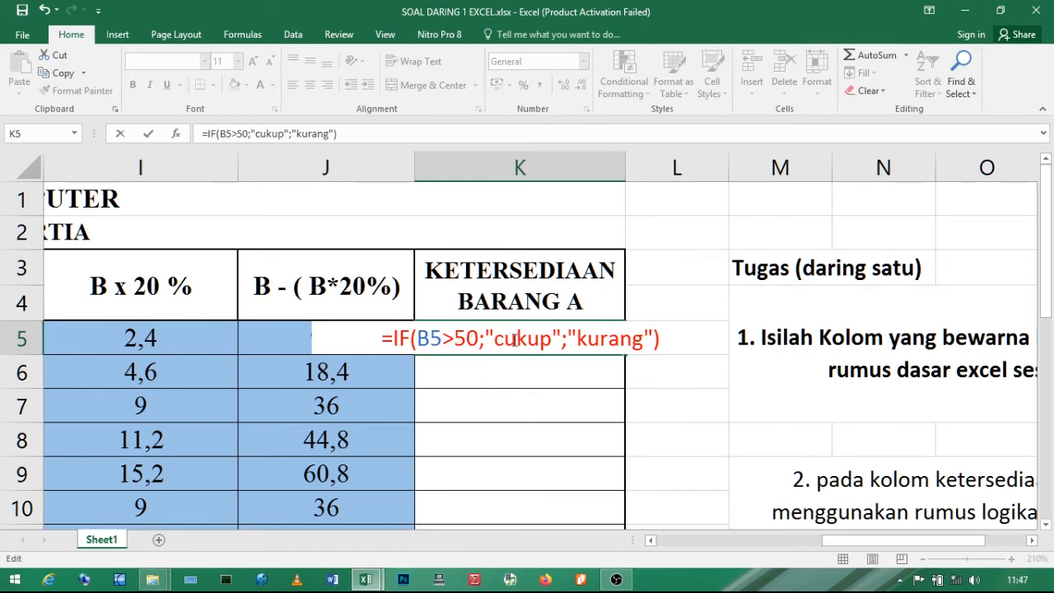
{"action": "left_click", "coordinate": [620, 343]}
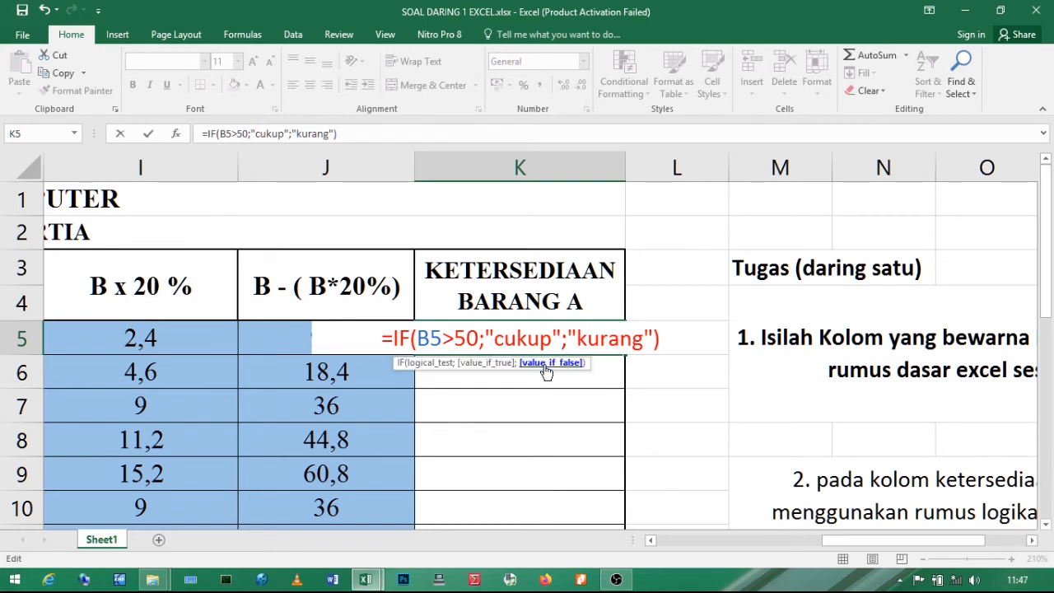
{"action": "left_click", "coordinate": [652, 339]}
{"action": "left_click", "coordinate": [663, 339]}
{"action": "key", "text": "Return"}
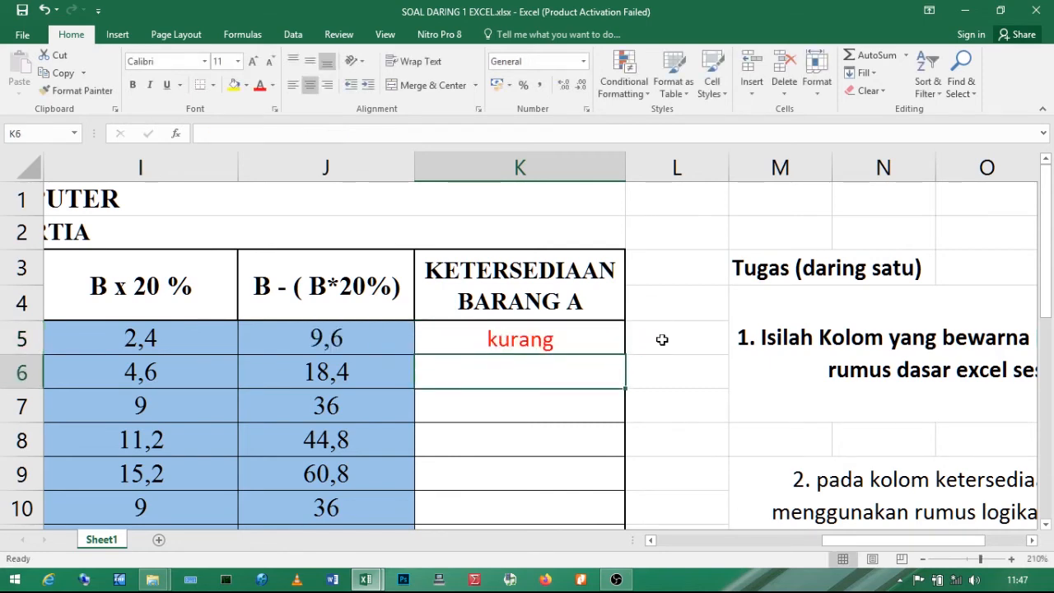
Check the IF result in K5 against the first A quantity in cell B5.
{"action": "left_click", "coordinate": [555, 345]}
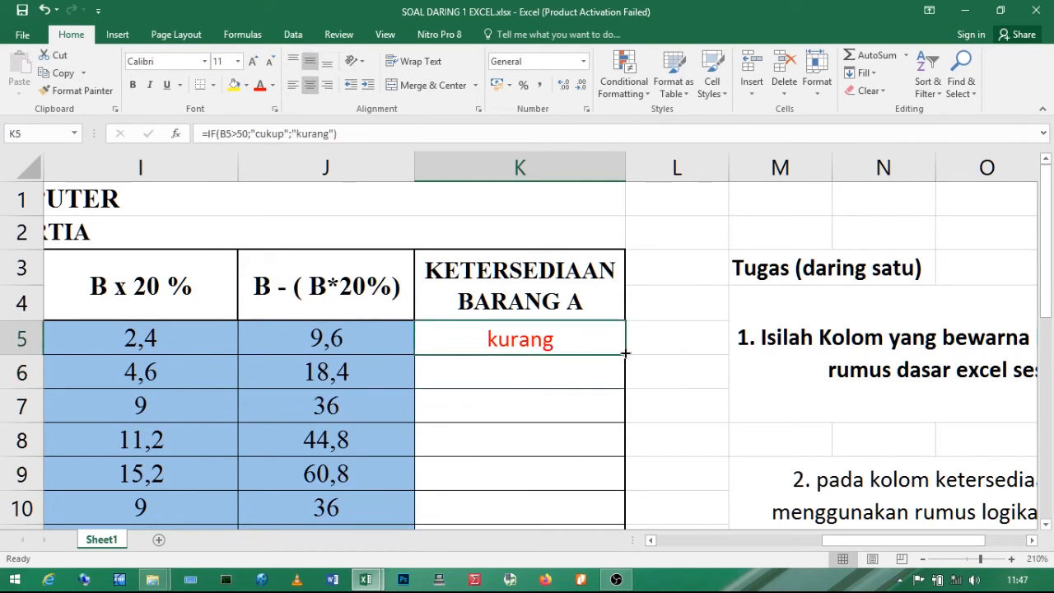
{"action": "left_click_drag", "start_coordinate": [951, 540], "coordinate": [779, 540]}
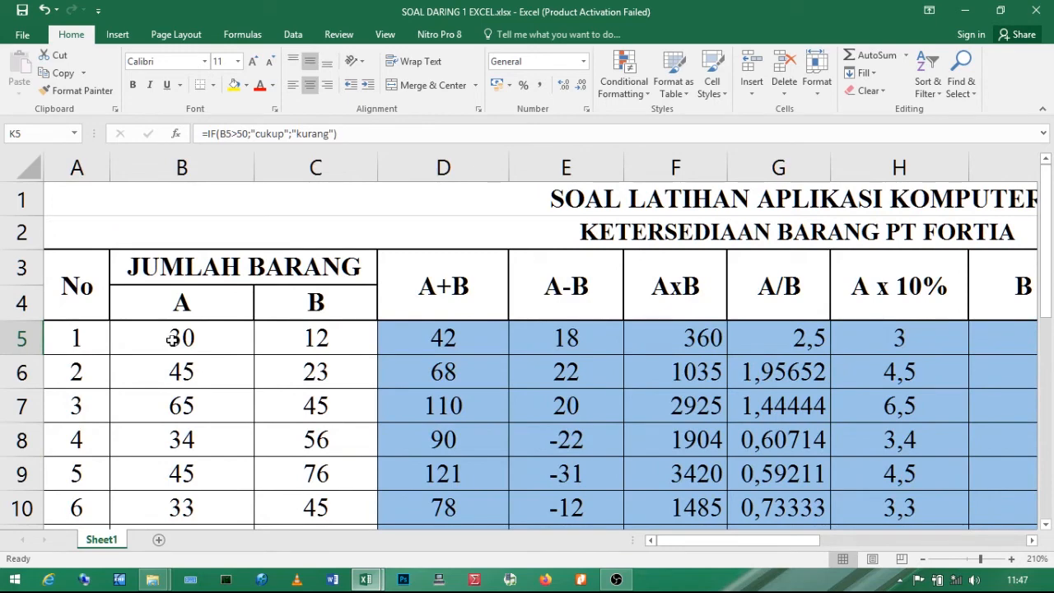
{"action": "left_click", "coordinate": [205, 341]}
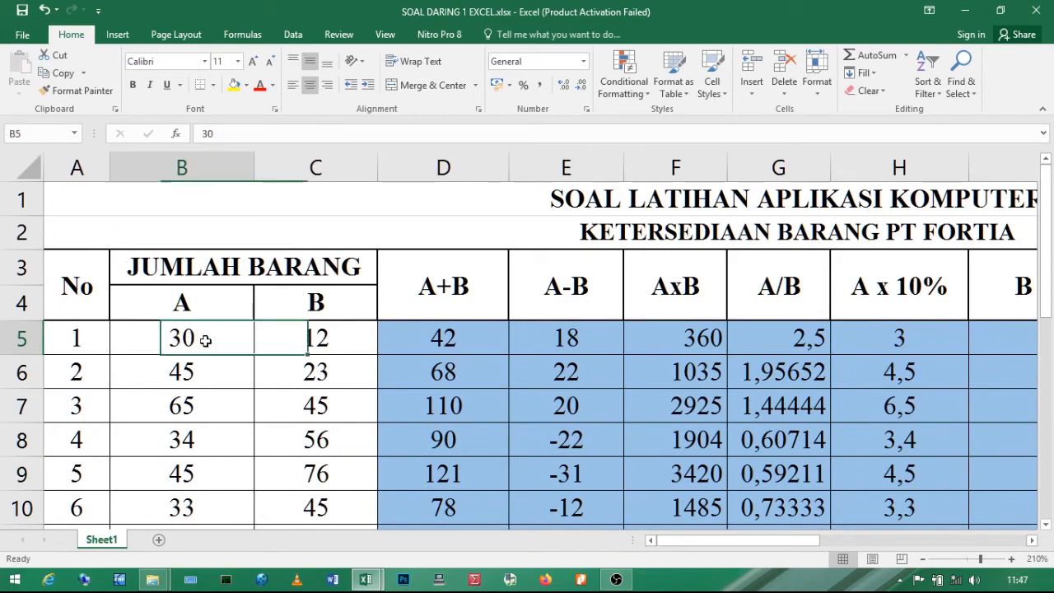
{"action": "left_click_drag", "start_coordinate": [784, 542], "coordinate": [945, 544]}
{"action": "left_click", "coordinate": [599, 354]}
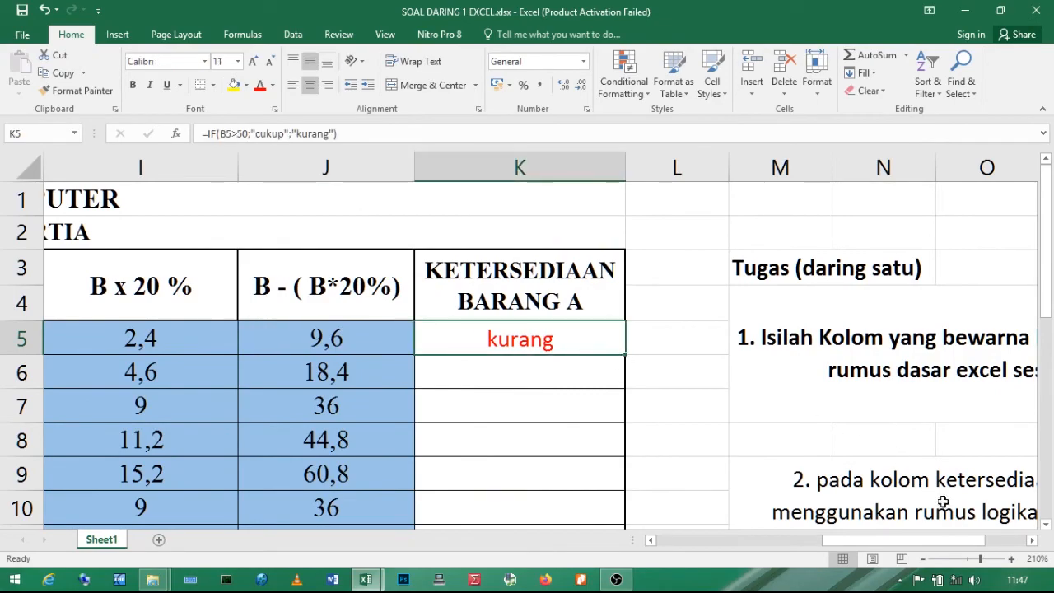
Zoom the sheet out to 130% so the JUMLAH BARANG and KETERSEDIAAN BARANG A columns can be viewed together.
{"action": "left_click", "coordinate": [923, 560]}
{"action": "left_click", "coordinate": [922, 560]}
{"action": "left_click", "coordinate": [923, 560]}
{"action": "left_click", "coordinate": [923, 560]}
{"action": "left_click", "coordinate": [923, 560]}
{"action": "left_click", "coordinate": [922, 559]}
{"action": "left_click", "coordinate": [923, 560]}
{"action": "left_click", "coordinate": [923, 560]}
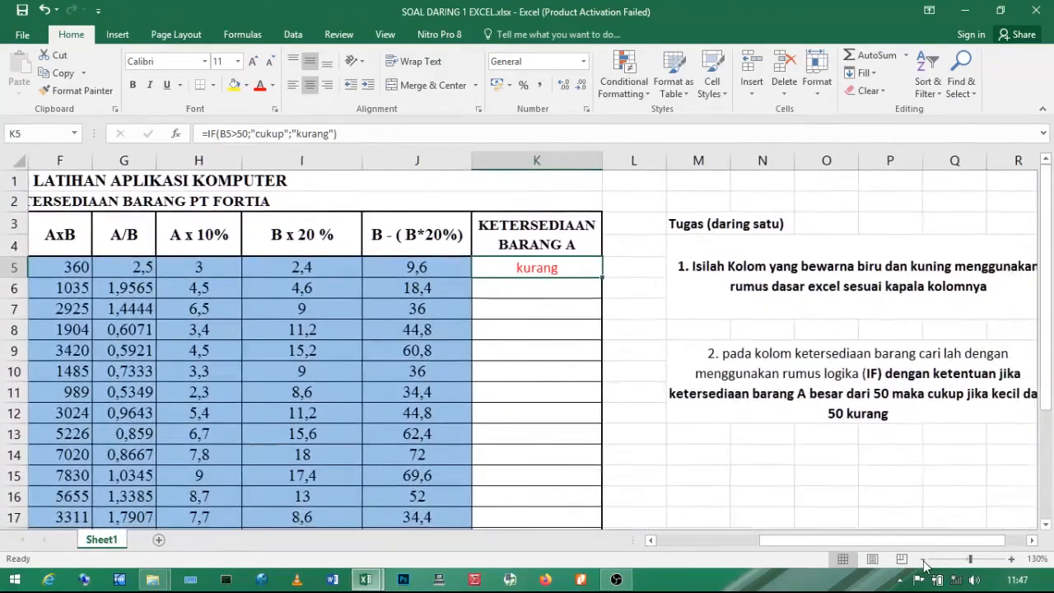
{"action": "left_click_drag", "start_coordinate": [914, 540], "coordinate": [833, 540]}
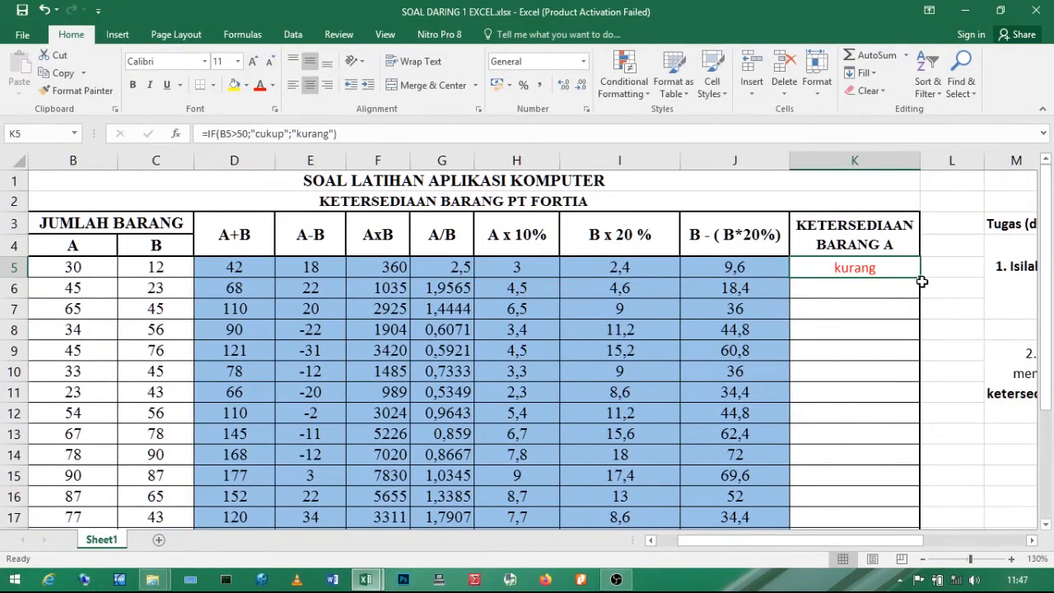
Fill the IF formula from K5 down through K19 in the KETERSEDIAAN BARANG A column.
{"action": "left_click_drag", "start_coordinate": [922, 281], "coordinate": [896, 438]}
{"action": "left_click_drag", "start_coordinate": [1045, 362], "coordinate": [1039, 238]}
{"action": "left_click", "coordinate": [741, 334]}
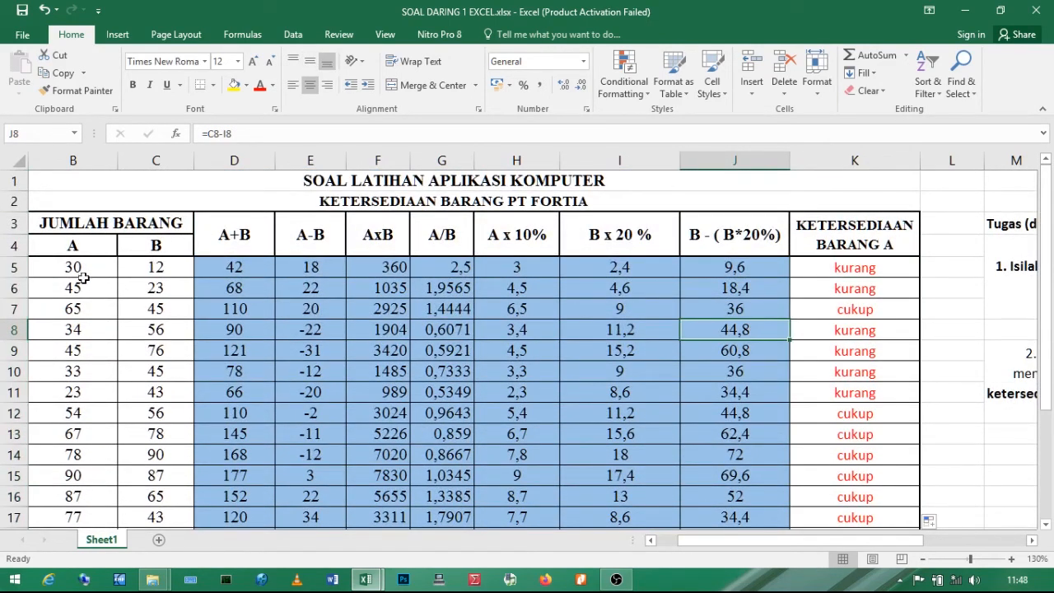
Compare the A quantity in B7 with the IF formula and its result in K7.
{"action": "left_click", "coordinate": [73, 308]}
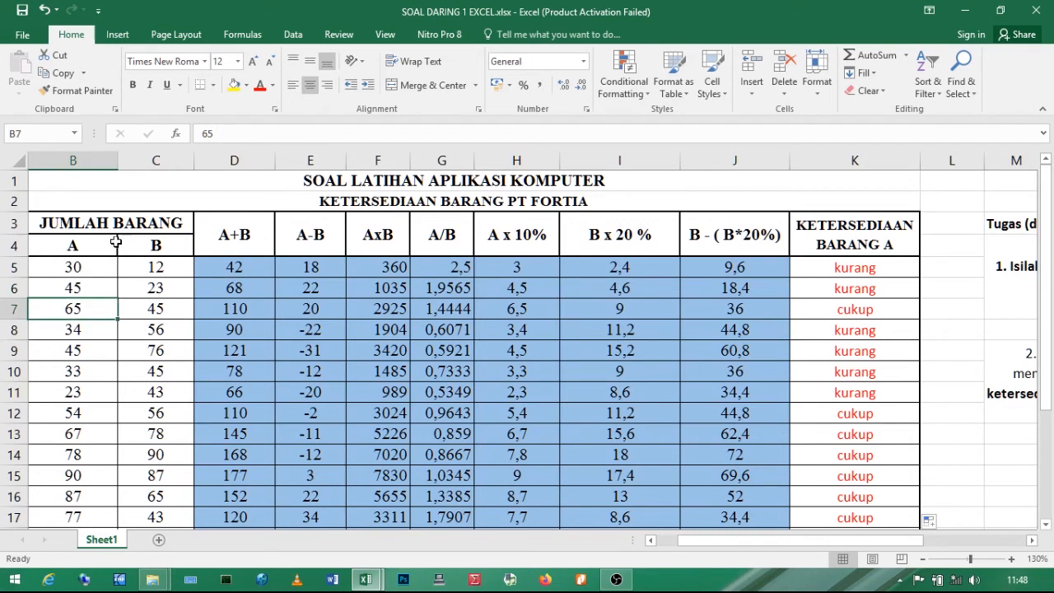
{"action": "left_click", "coordinate": [862, 311]}
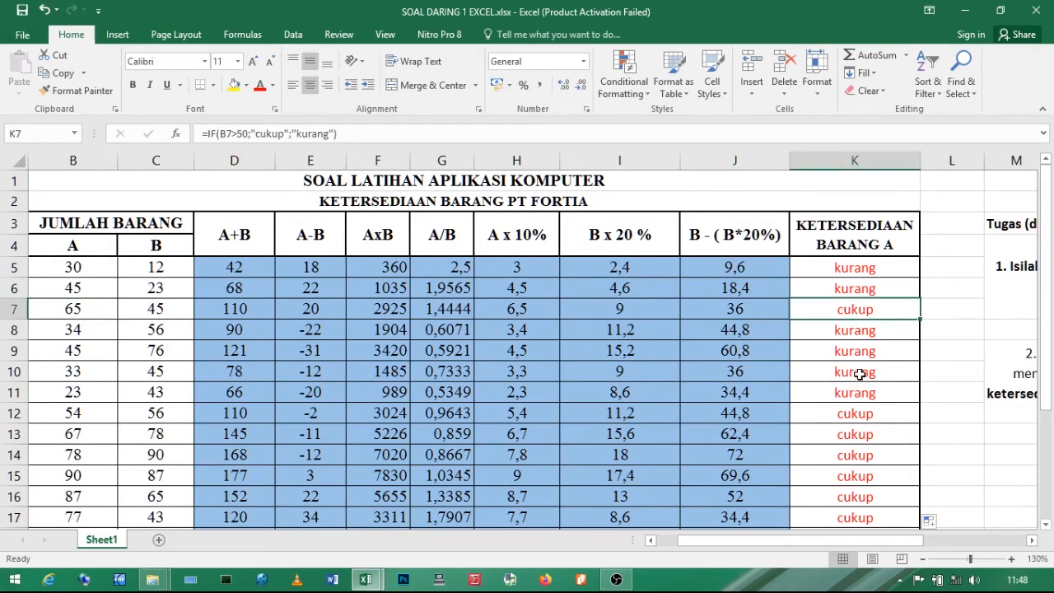
{"action": "left_click_drag", "start_coordinate": [882, 544], "coordinate": [861, 542]}
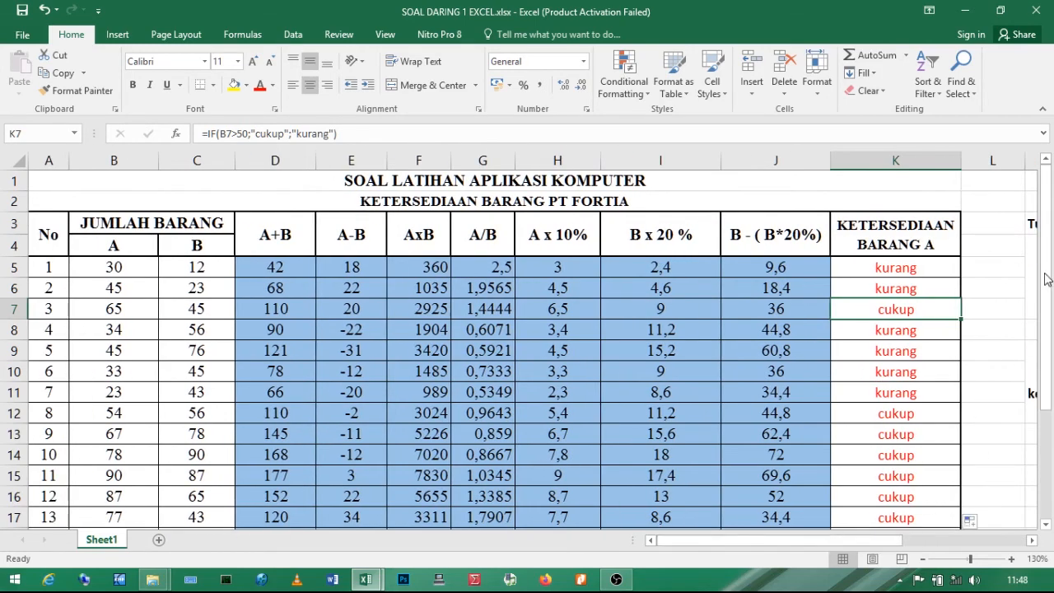
Enter =SUM(D5:D19) in D20 as the TOTAL of the A+B column.
{"action": "left_click_drag", "start_coordinate": [1045, 255], "coordinate": [1045, 280]}
{"action": "left_click", "coordinate": [272, 437]}
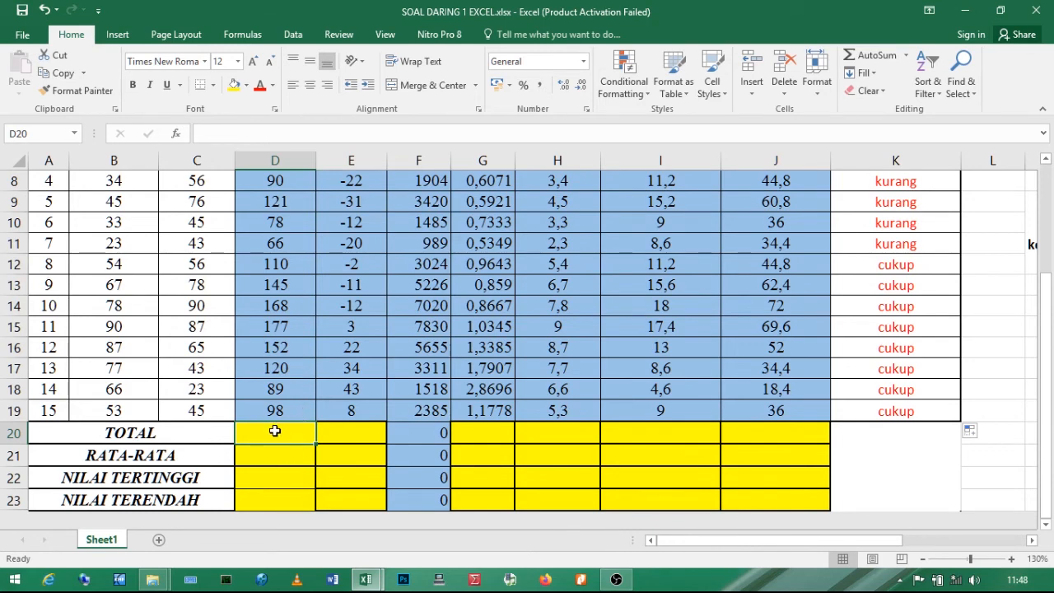
{"action": "type", "text": "=s"}
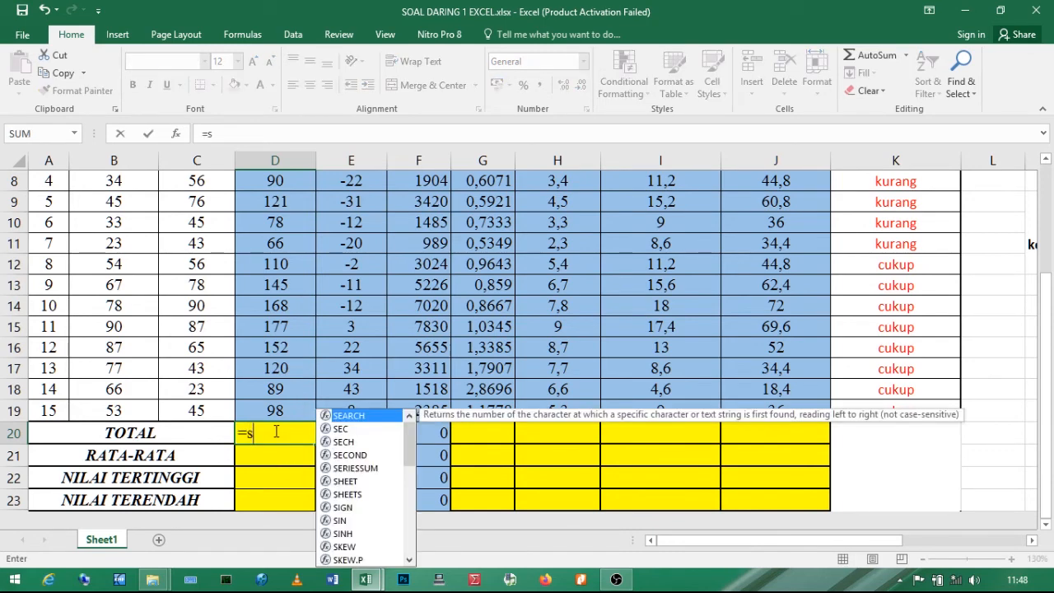
{"action": "type", "text": "um("}
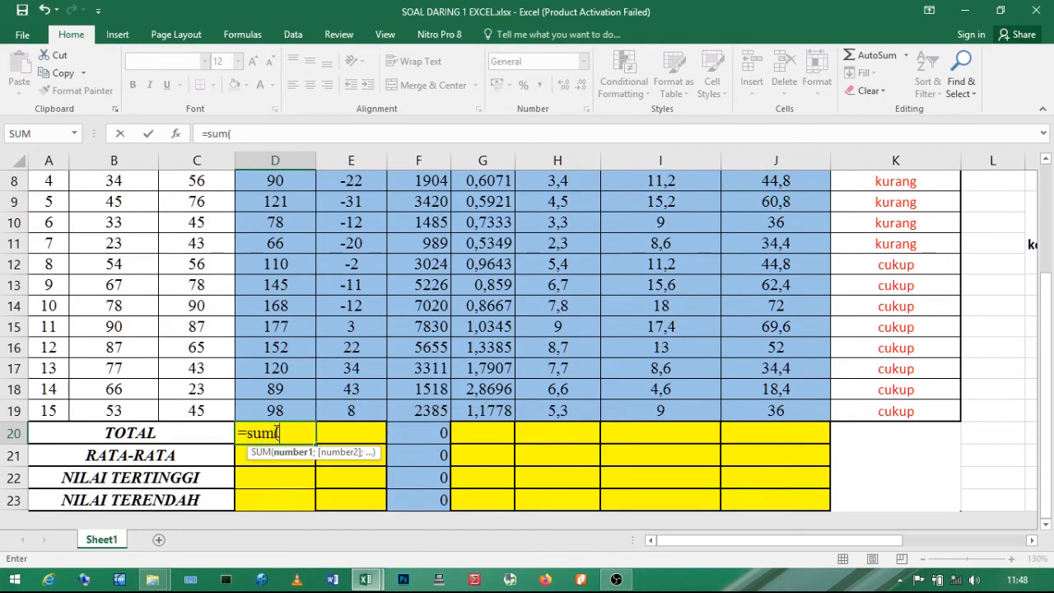
{"action": "left_click_drag", "start_coordinate": [1050, 309], "coordinate": [1045, 255]}
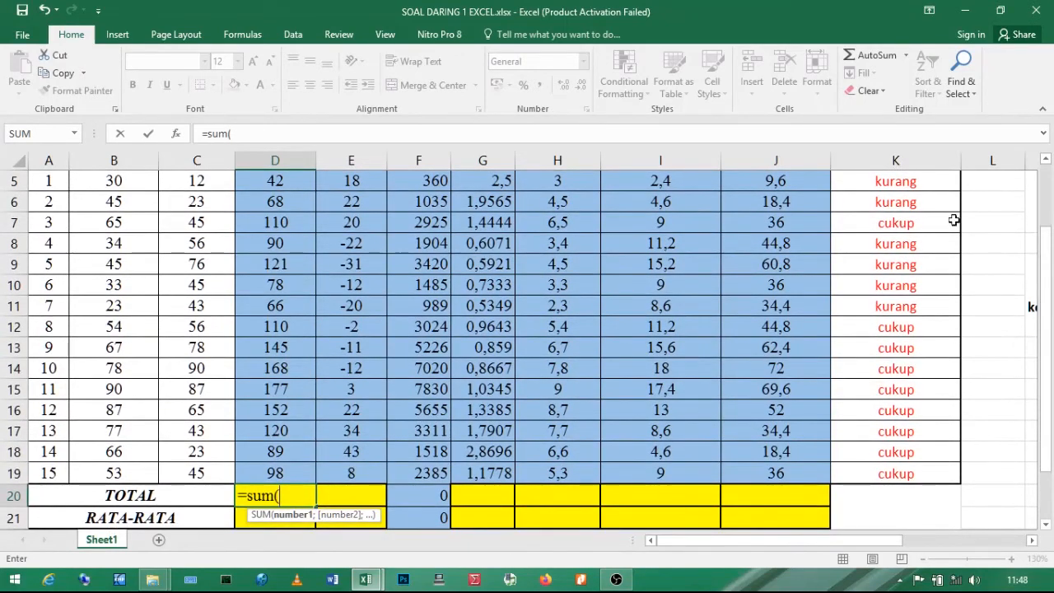
{"action": "left_click", "coordinate": [1045, 159]}
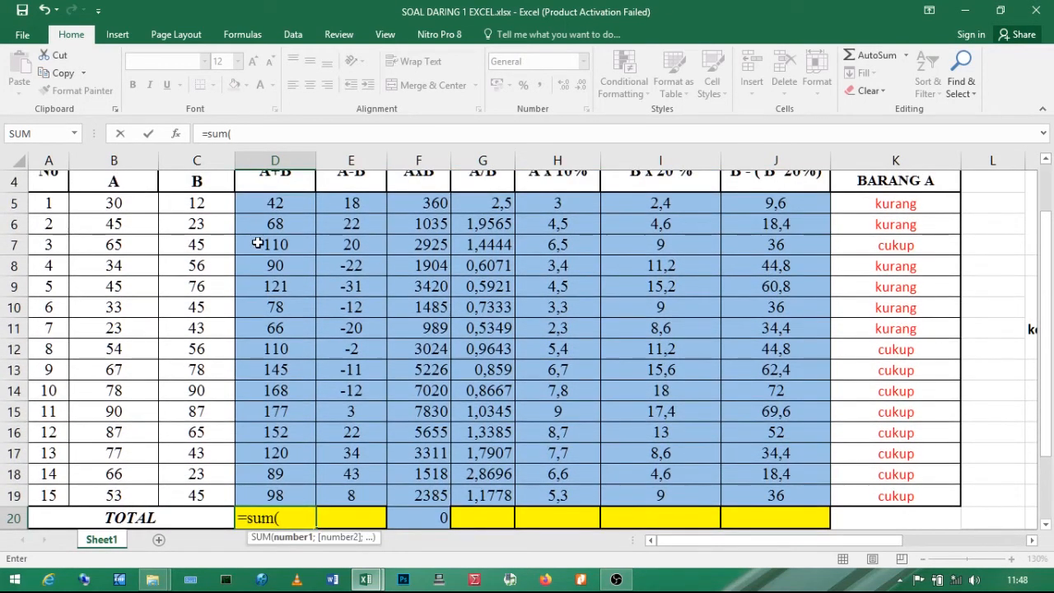
{"action": "left_click", "coordinate": [264, 201]}
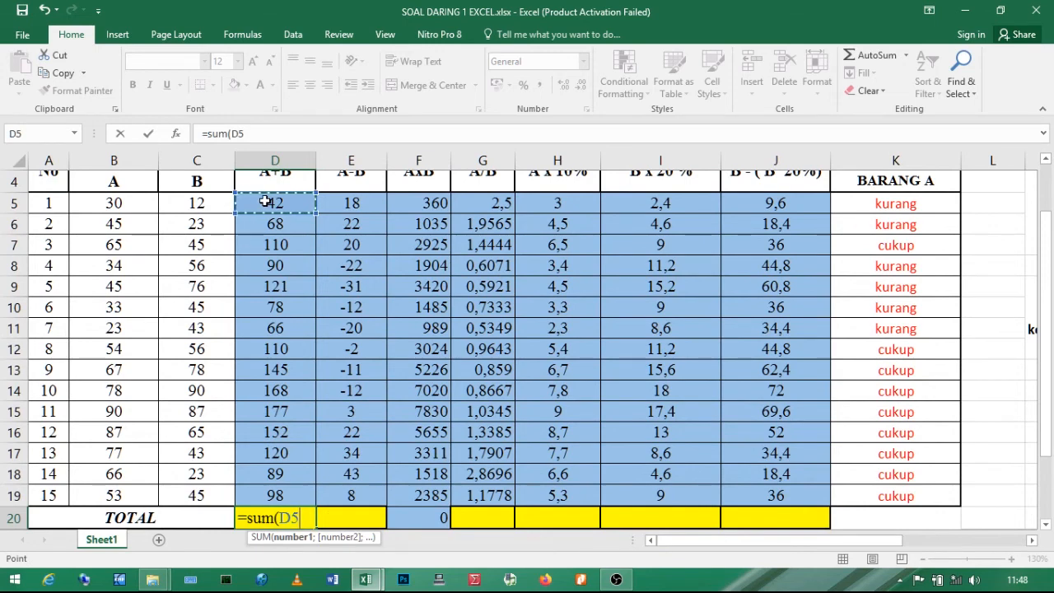
{"action": "left_click_drag", "start_coordinate": [265, 200], "coordinate": [280, 492]}
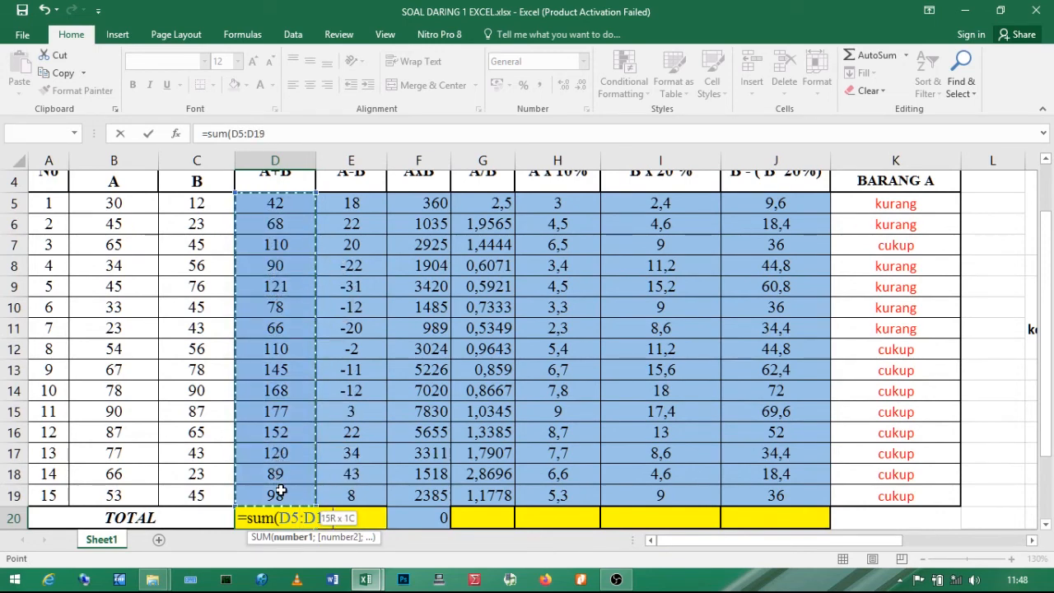
{"action": "left_click_drag", "start_coordinate": [1050, 352], "coordinate": [1042, 388]}
{"action": "type", "text": ")"}
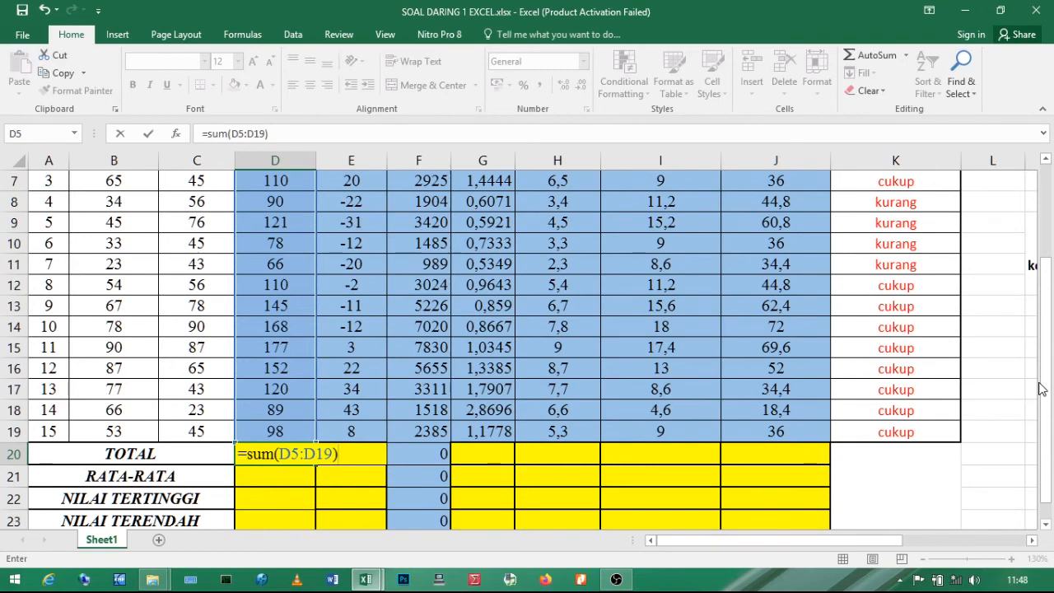
{"action": "key", "text": "Return"}
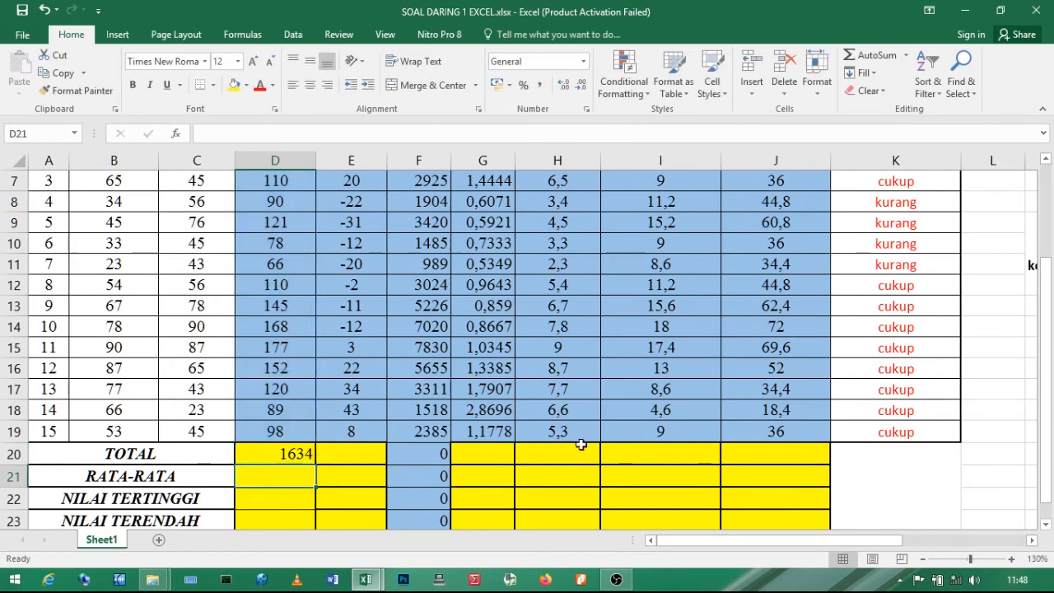
Copy the SUM formula from D20 across the TOTAL row through J20.
{"action": "left_click", "coordinate": [259, 449]}
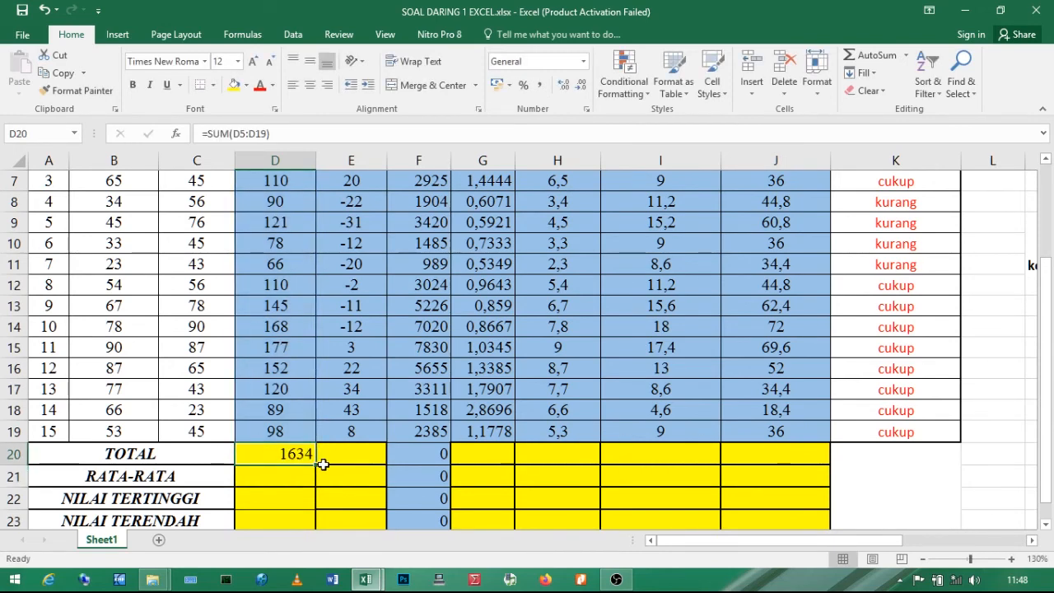
{"action": "left_click", "coordinate": [14, 453]}
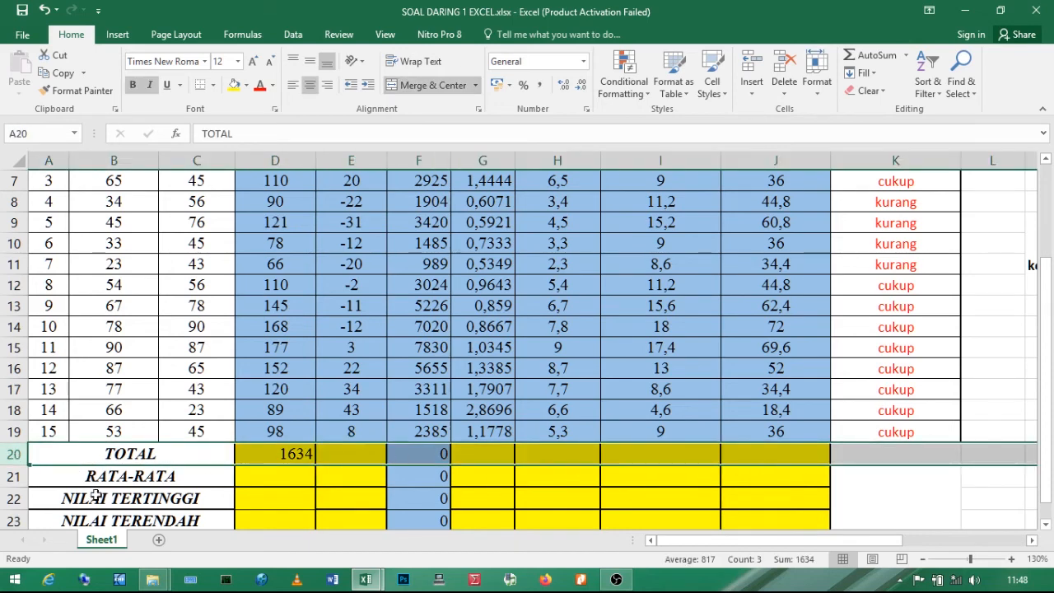
{"action": "left_click", "coordinate": [265, 461]}
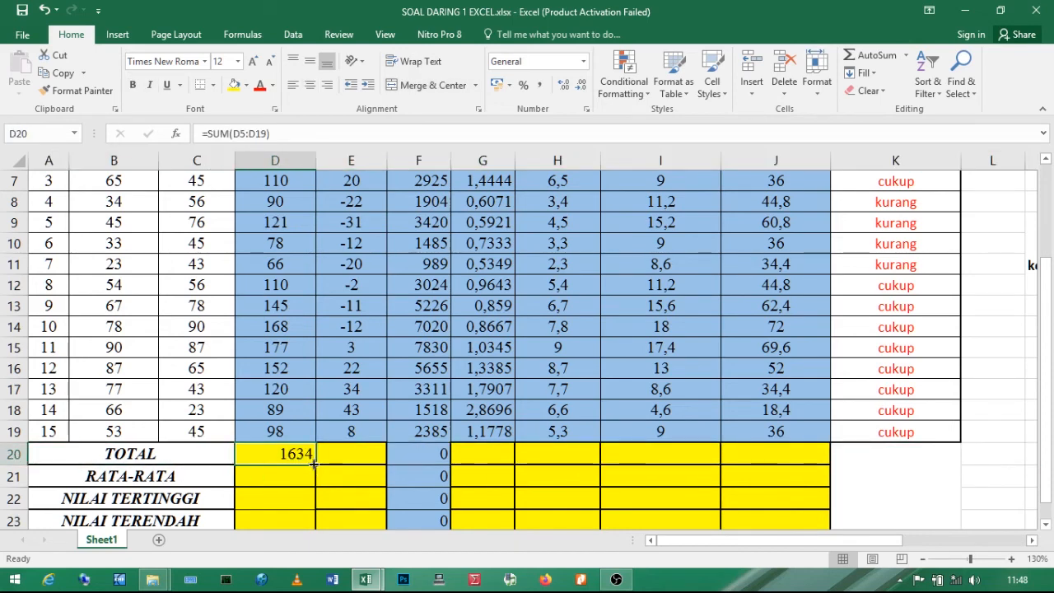
{"action": "left_click_drag", "start_coordinate": [315, 463], "coordinate": [804, 458]}
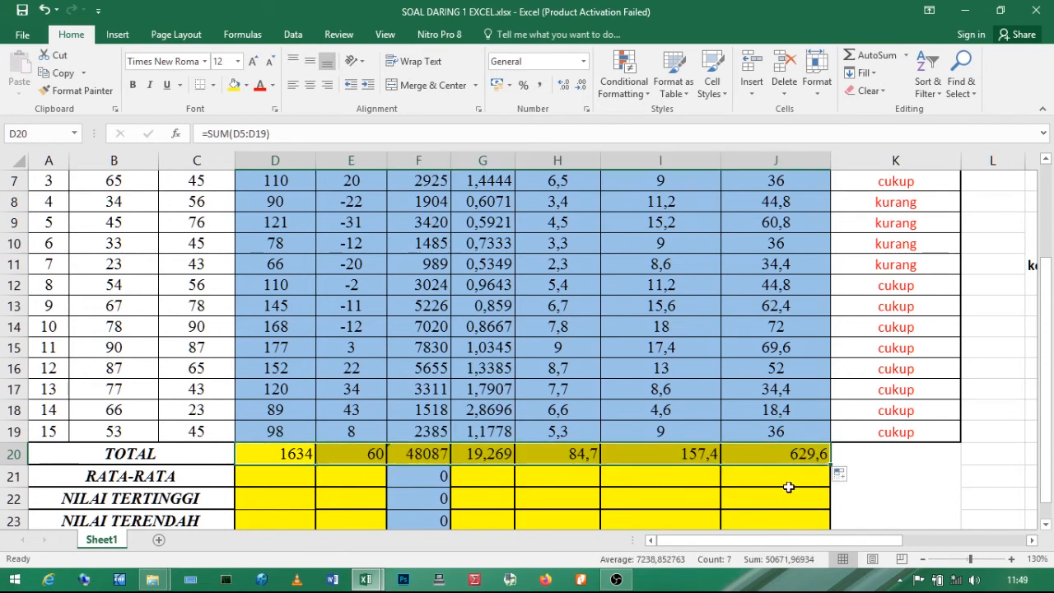
{"action": "left_click", "coordinate": [788, 487]}
Enter =AVERAGE(D5:D19) in D21 as the RATA-RATA of the A+B column.
{"action": "left_click", "coordinate": [258, 480]}
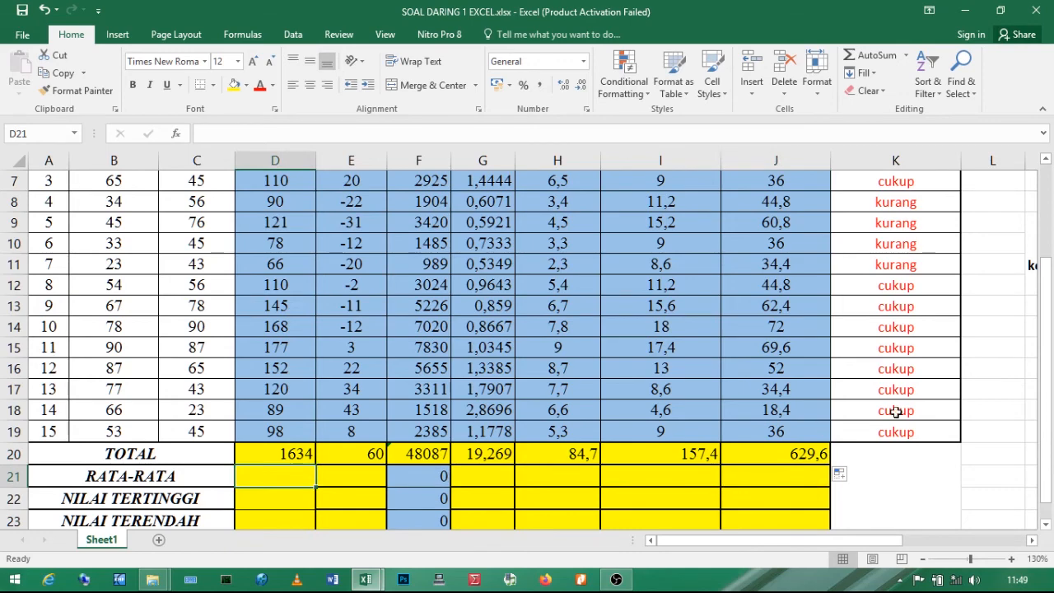
{"action": "left_click_drag", "start_coordinate": [1043, 346], "coordinate": [1044, 356]}
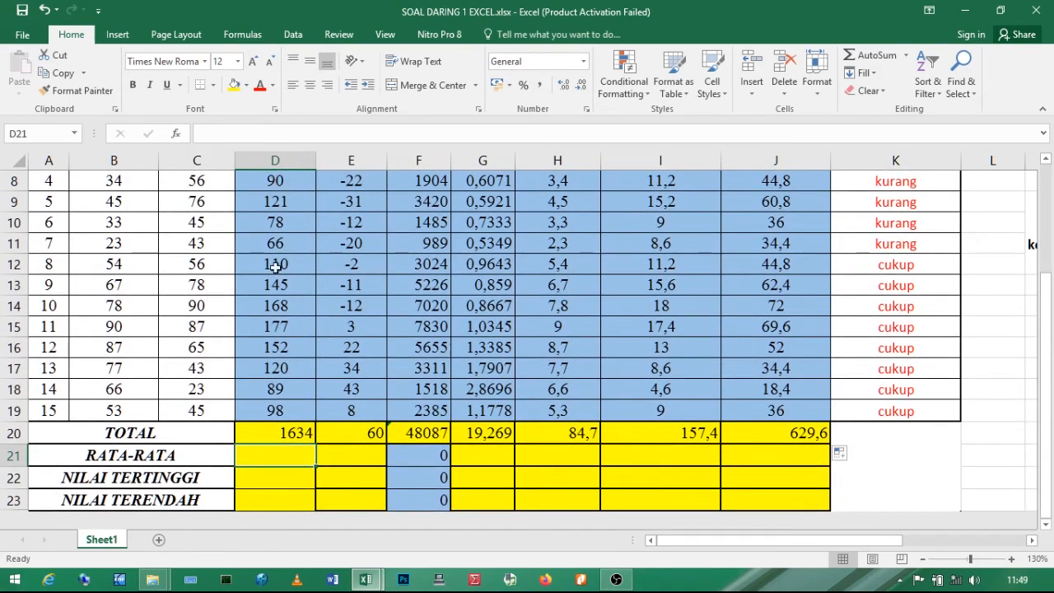
{"action": "type", "text": "="}
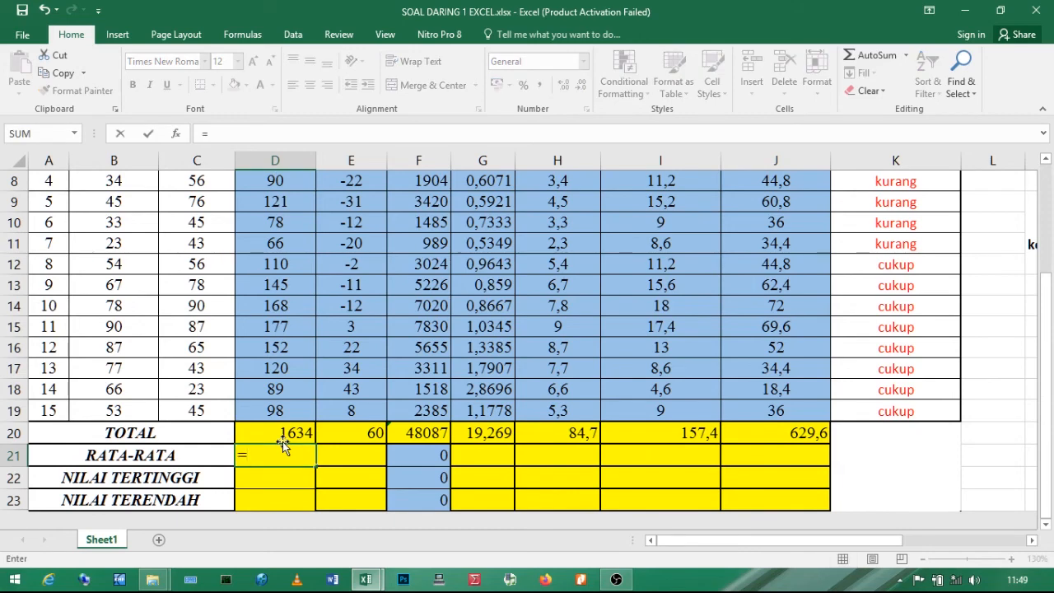
{"action": "type", "text": "aver"}
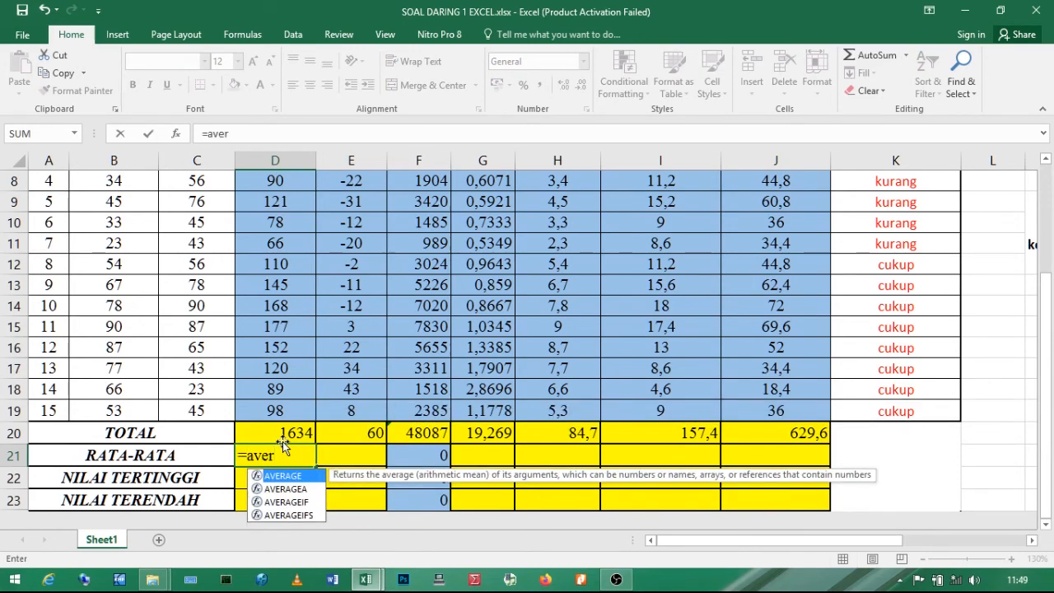
{"action": "type", "text": "age("}
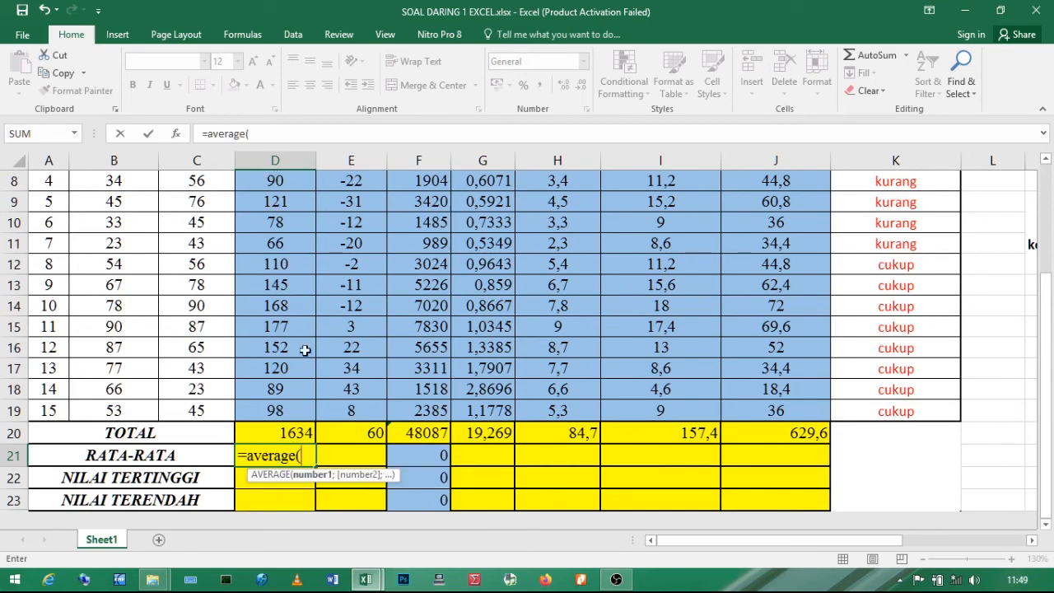
{"action": "scroll", "coordinate": [1045, 329], "scroll_direction": "up", "scroll_amount": 3}
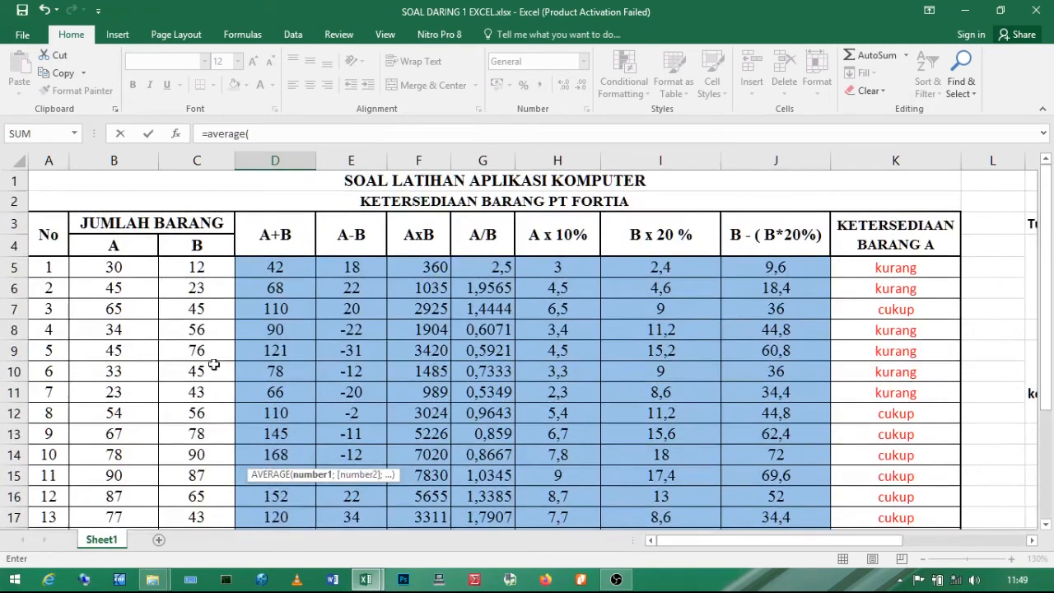
{"action": "left_click_drag", "start_coordinate": [297, 268], "coordinate": [288, 432]}
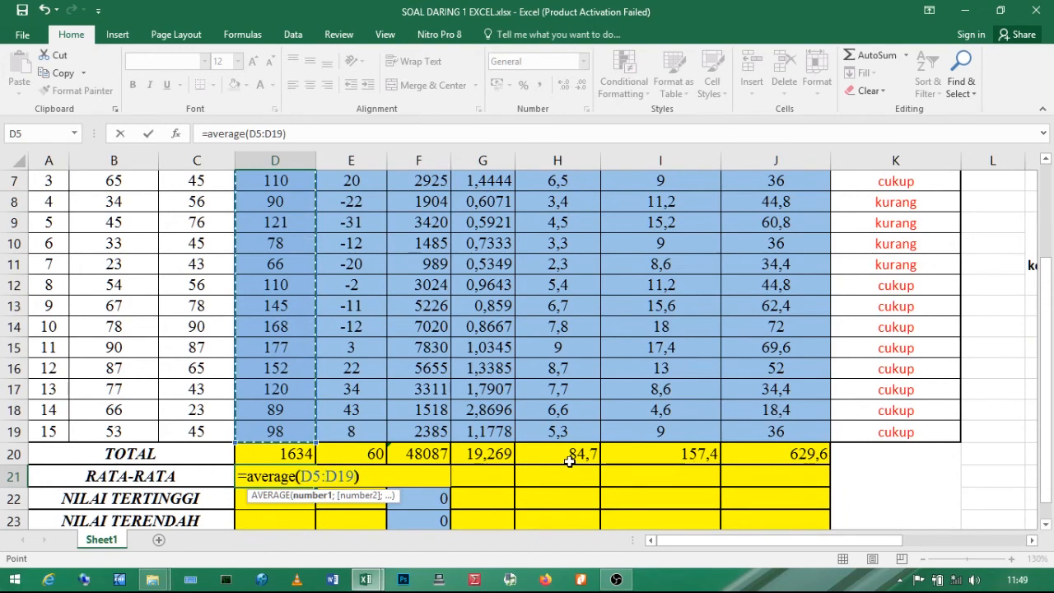
{"action": "type", "text": ")"}
{"action": "key", "text": "Return"}
Copy the AVERAGE formula from D21 across the RATA-RATA row through J21.
{"action": "left_click", "coordinate": [294, 476]}
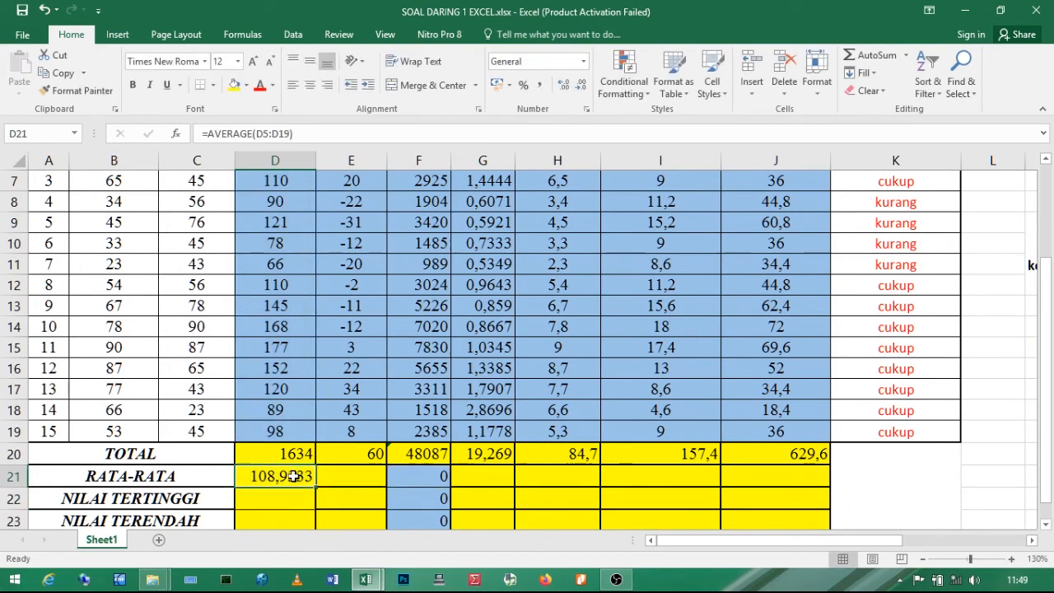
{"action": "left_click", "coordinate": [15, 476]}
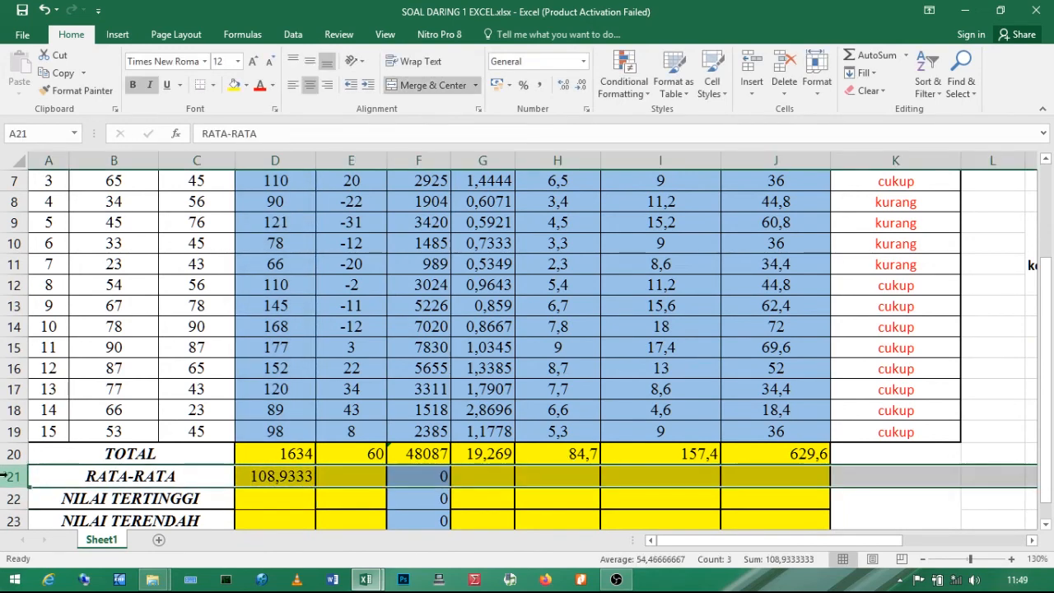
{"action": "left_click", "coordinate": [260, 476]}
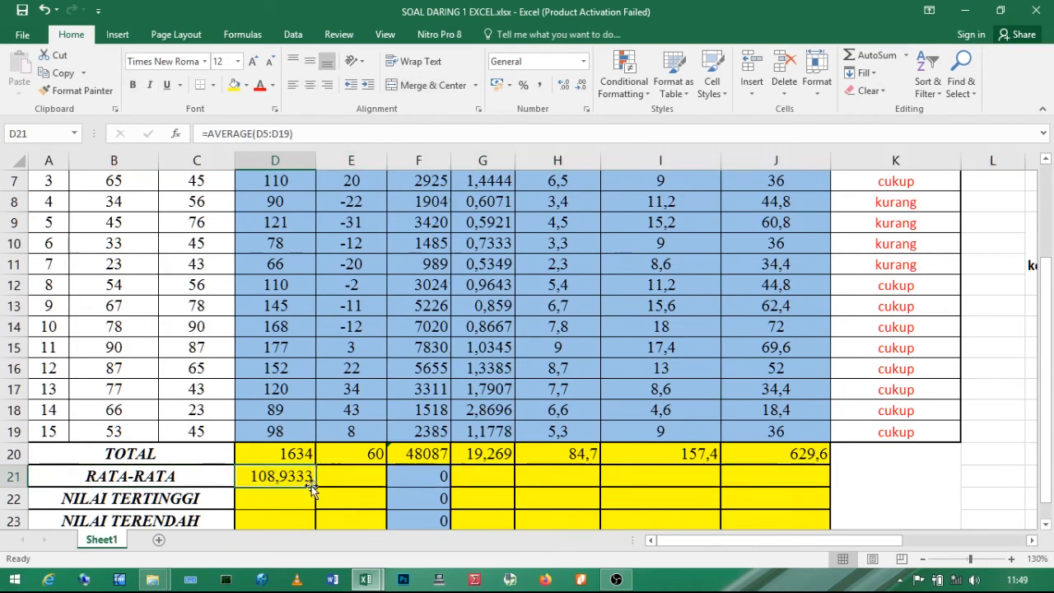
{"action": "left_click_drag", "start_coordinate": [315, 487], "coordinate": [824, 483]}
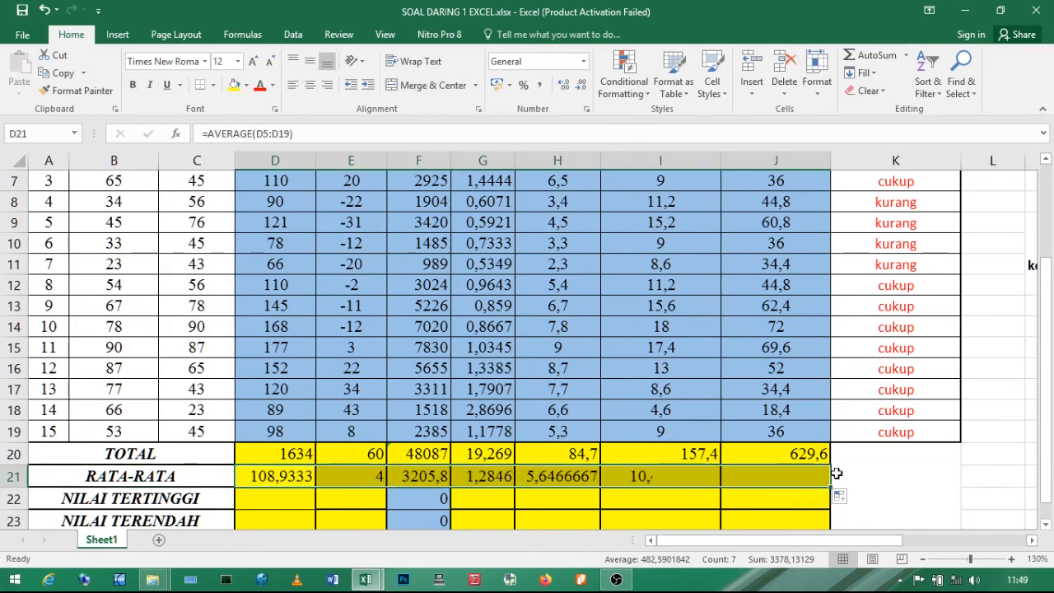
Enter =MAX(D5:D19) in D22 as the NILAI TERTINGGI of the A+B column.
{"action": "left_click_drag", "start_coordinate": [1045, 292], "coordinate": [1045, 299]}
{"action": "left_click", "coordinate": [256, 475]}
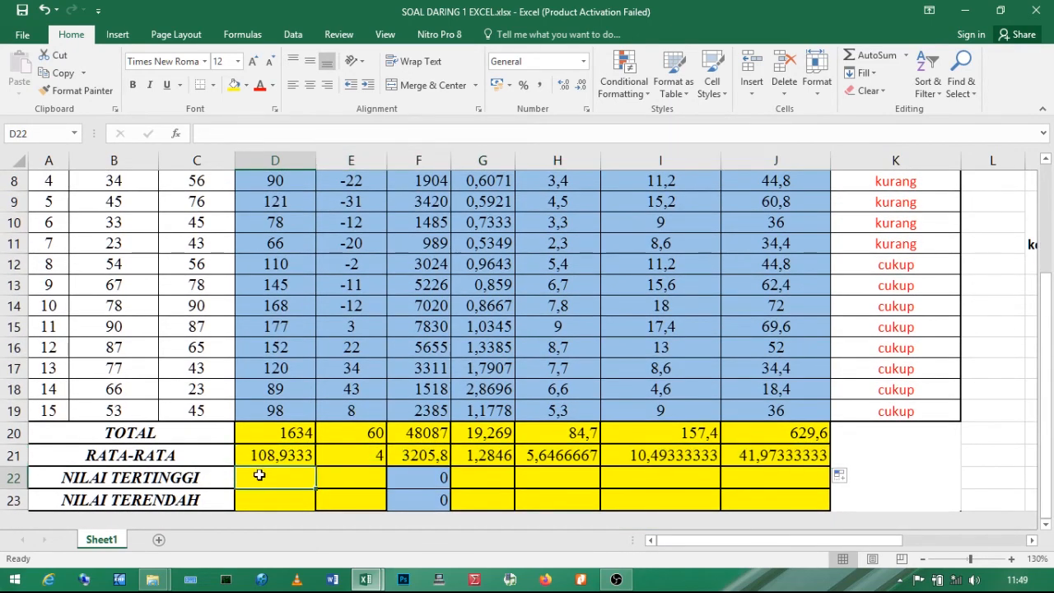
{"action": "type", "text": "="}
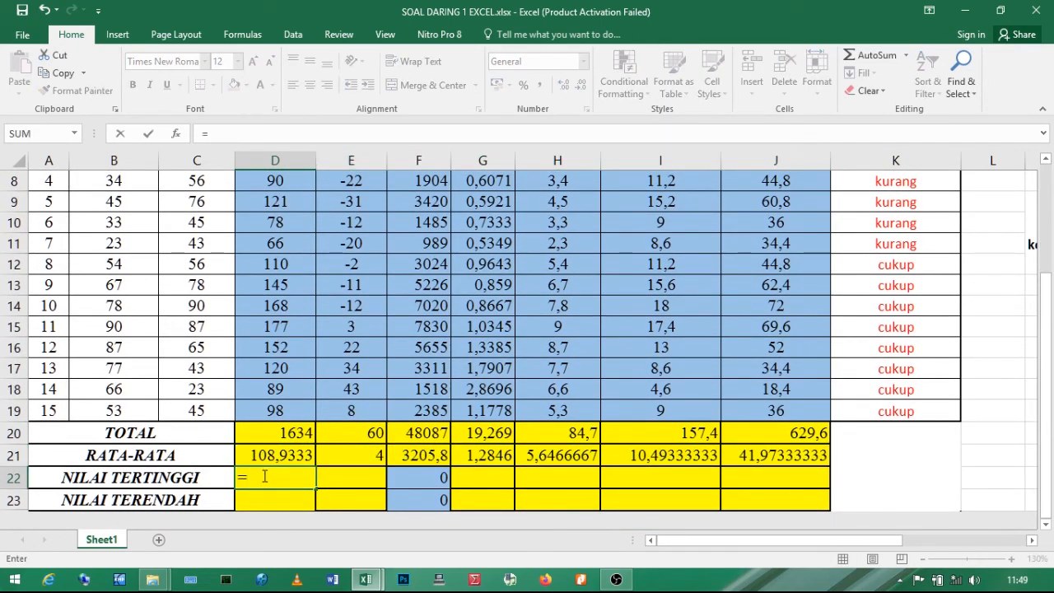
{"action": "type", "text": "max"}
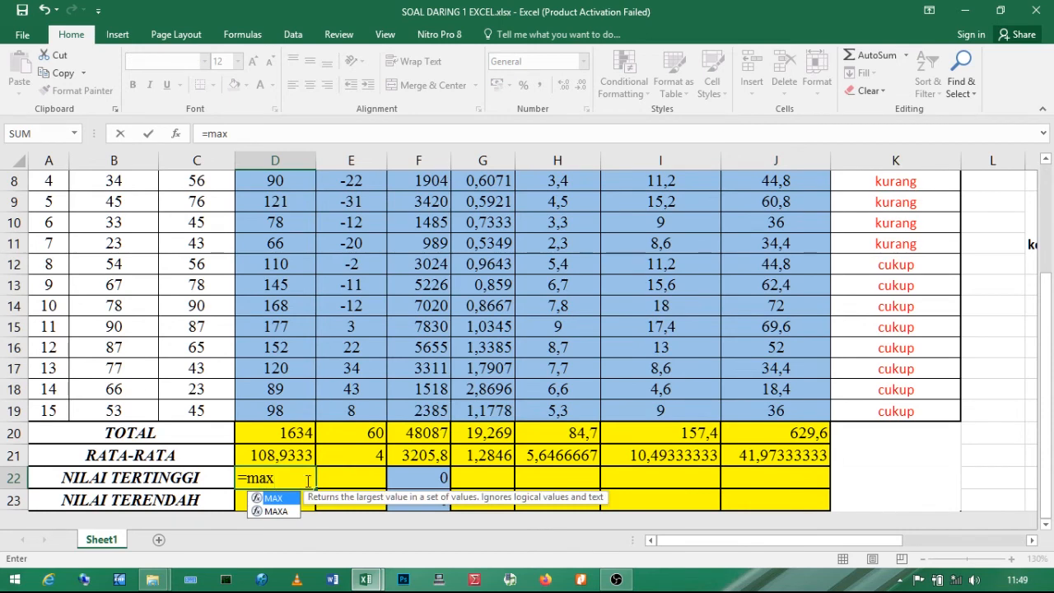
{"action": "double_click", "coordinate": [274, 498]}
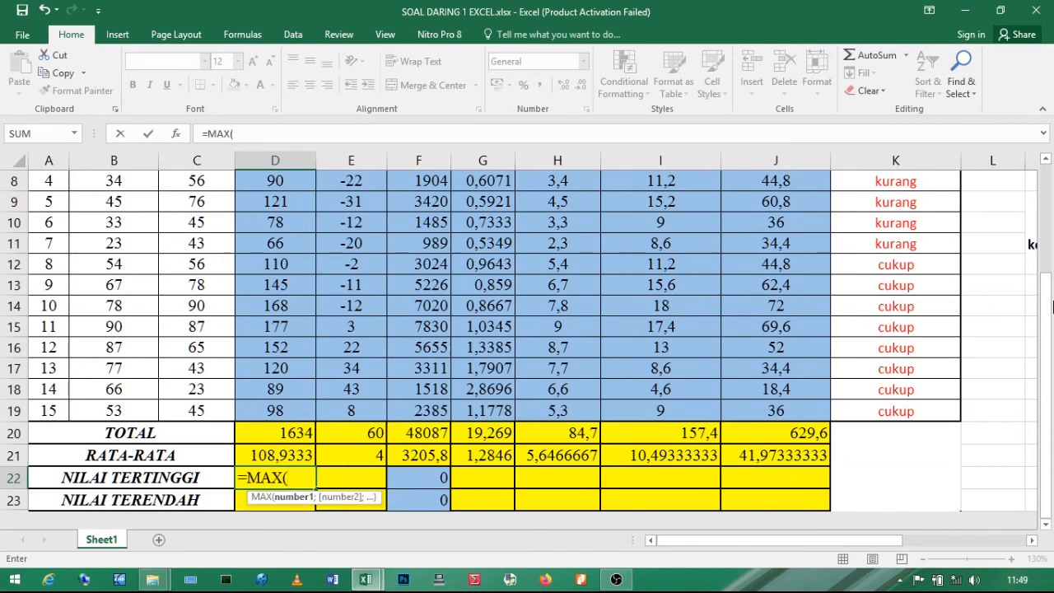
{"action": "scroll", "coordinate": [1052, 305], "scroll_direction": "up", "scroll_amount": 3}
{"action": "left_click_drag", "start_coordinate": [297, 263], "coordinate": [296, 419]}
{"action": "type", "text": ")"}
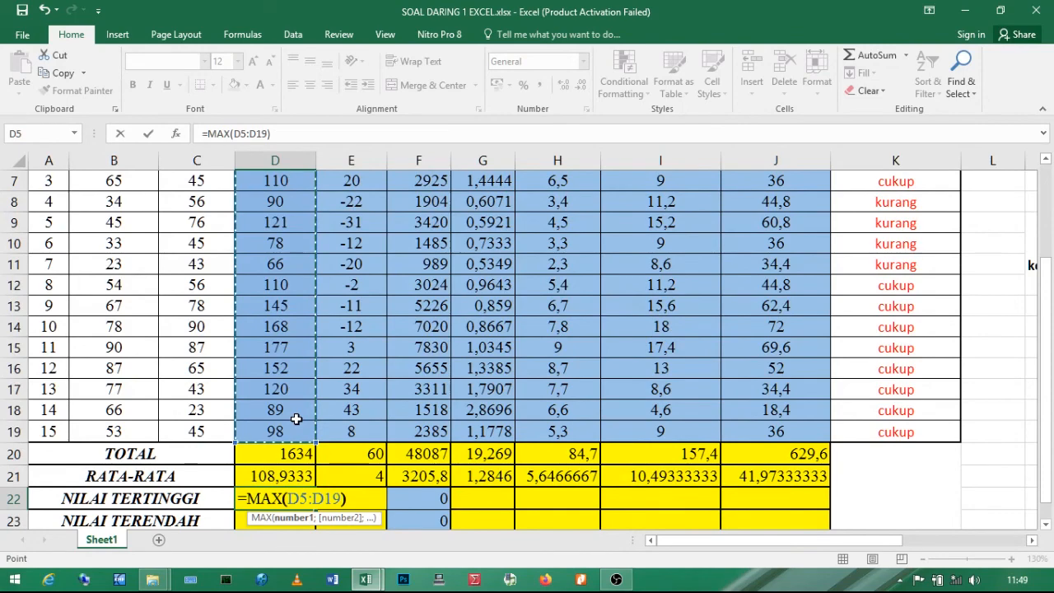
{"action": "key", "text": "Return"}
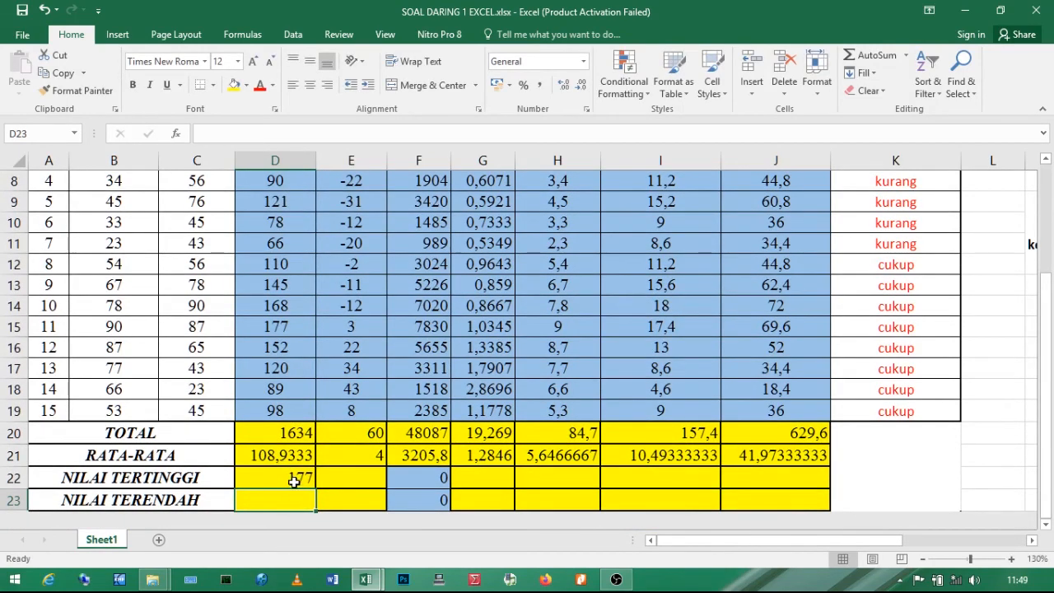
Copy the MAX formula from D22 across the NILAI TERTINGGI row through J22, then select D23.
{"action": "left_click", "coordinate": [294, 481]}
{"action": "left_click_drag", "start_coordinate": [317, 492], "coordinate": [739, 494]}
{"action": "left_click", "coordinate": [261, 499]}
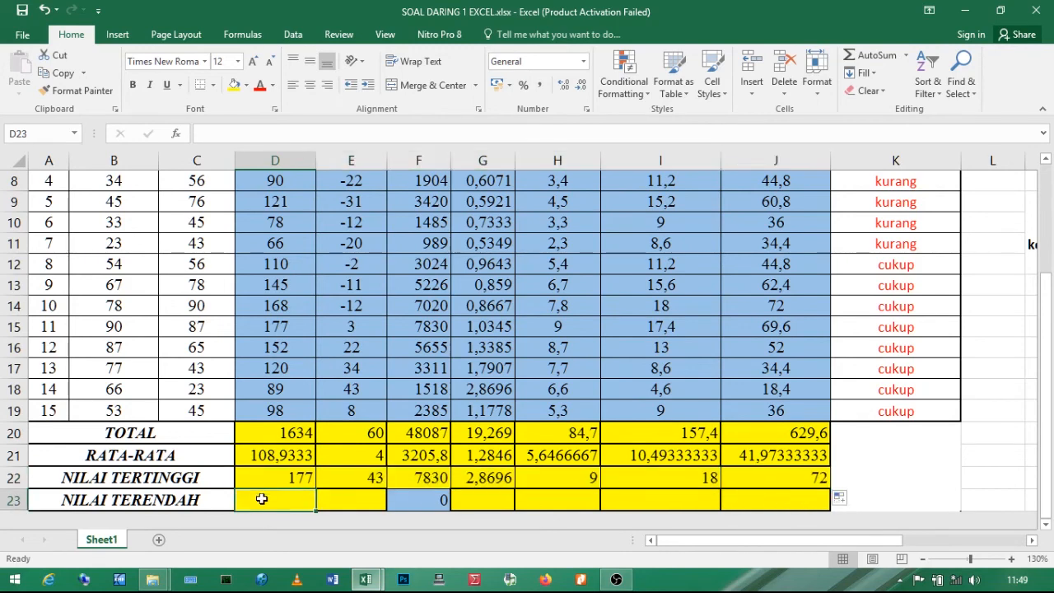
Enter =MIN(D5:D19) in D23 as the NILAI TERENDAH of the A+B column.
{"action": "type", "text": "=min"}
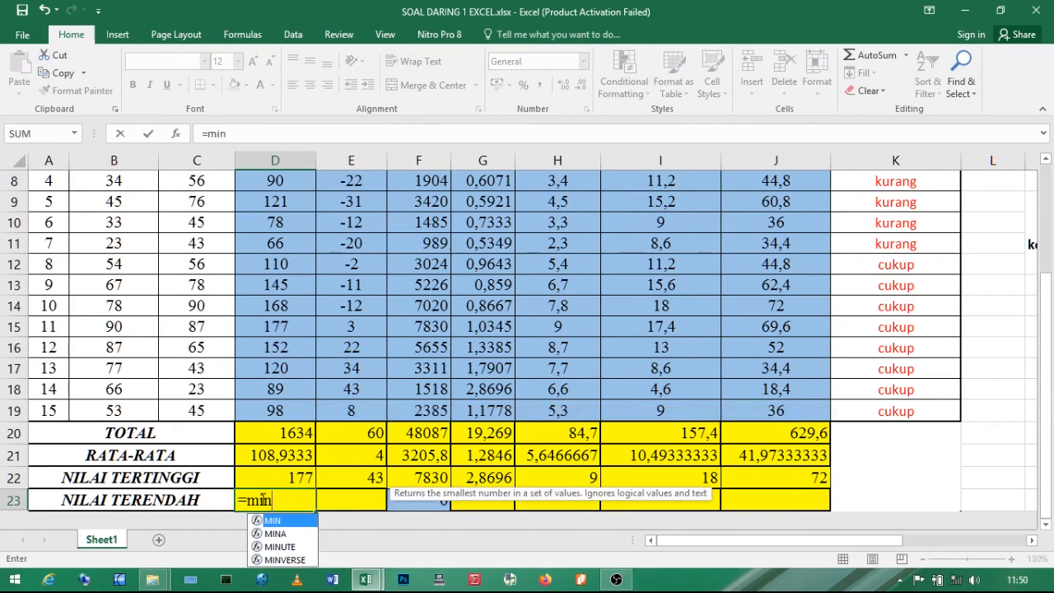
{"action": "type", "text": "("}
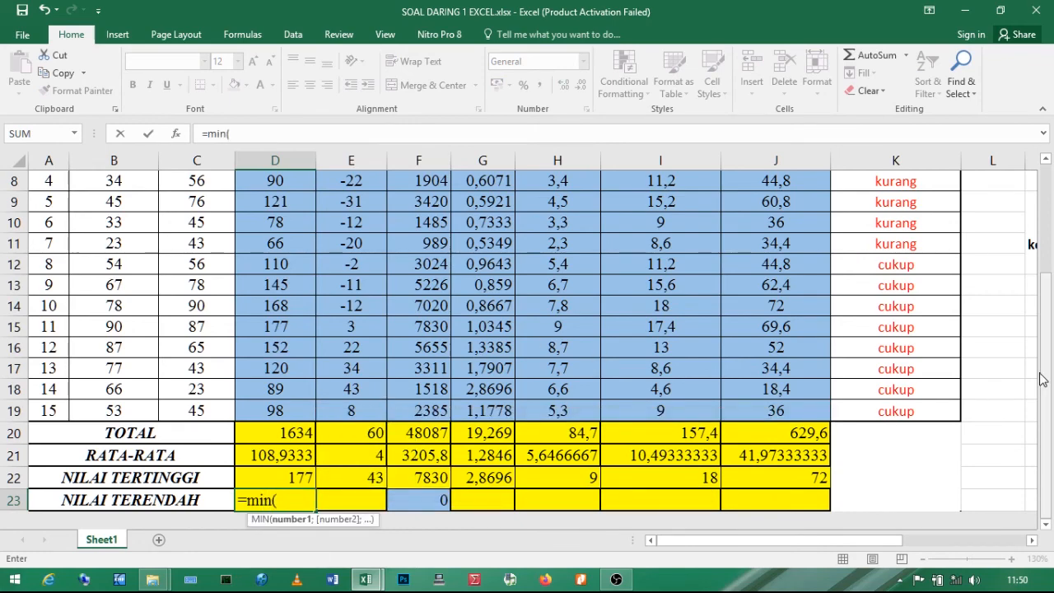
{"action": "scroll", "coordinate": [1048, 375], "scroll_direction": "up", "scroll_amount": 3}
{"action": "left_click_drag", "start_coordinate": [280, 269], "coordinate": [303, 441]}
{"action": "type", "text": ")"}
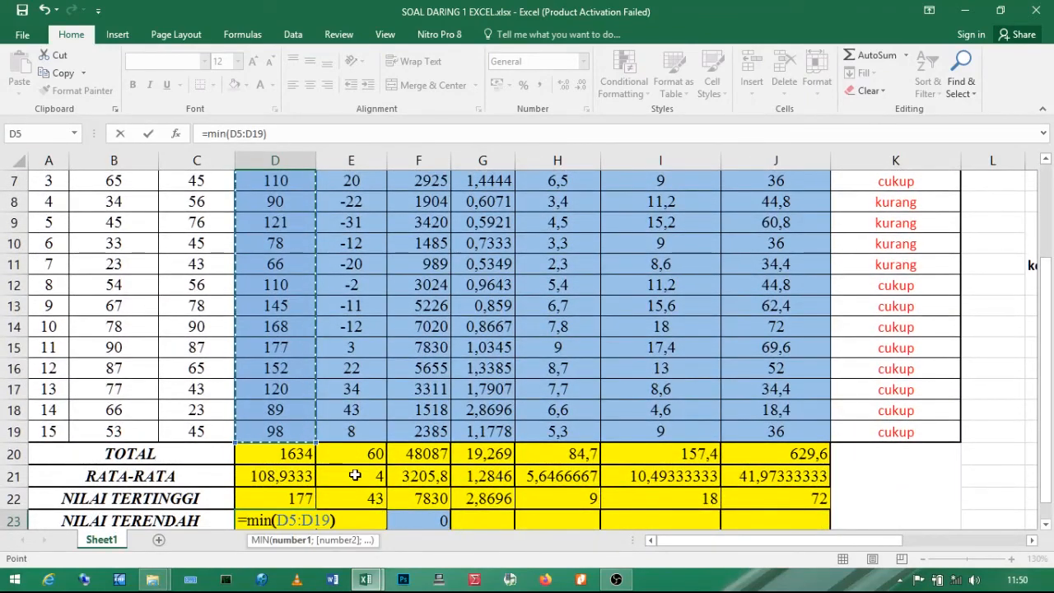
{"action": "key", "text": "Return"}
Copy the MIN formula from D23 across the NILAI TERENDAH row through J23.
{"action": "left_click", "coordinate": [282, 500]}
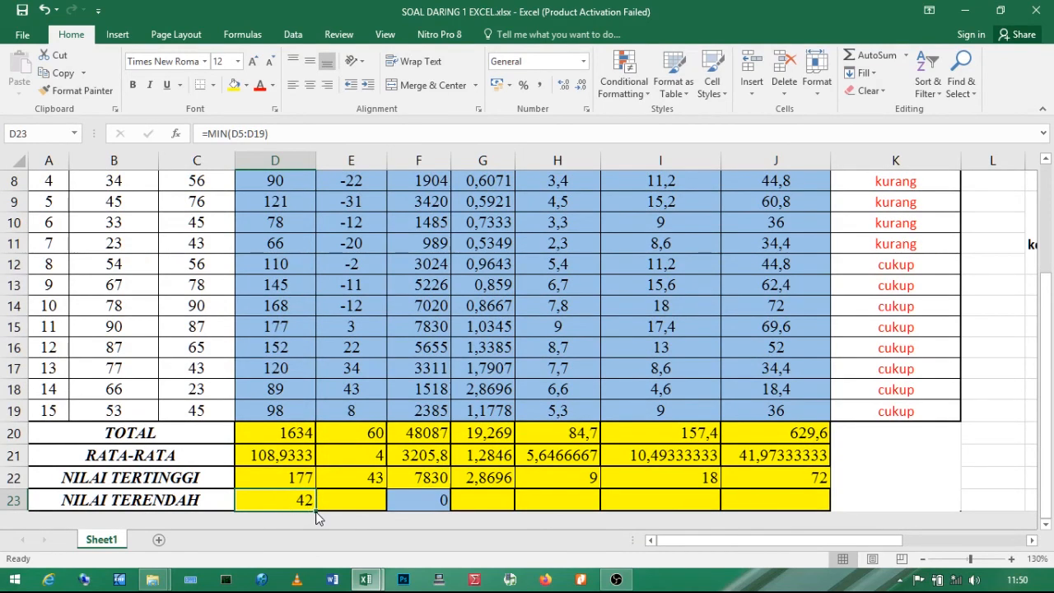
{"action": "left_click_drag", "start_coordinate": [315, 509], "coordinate": [810, 517]}
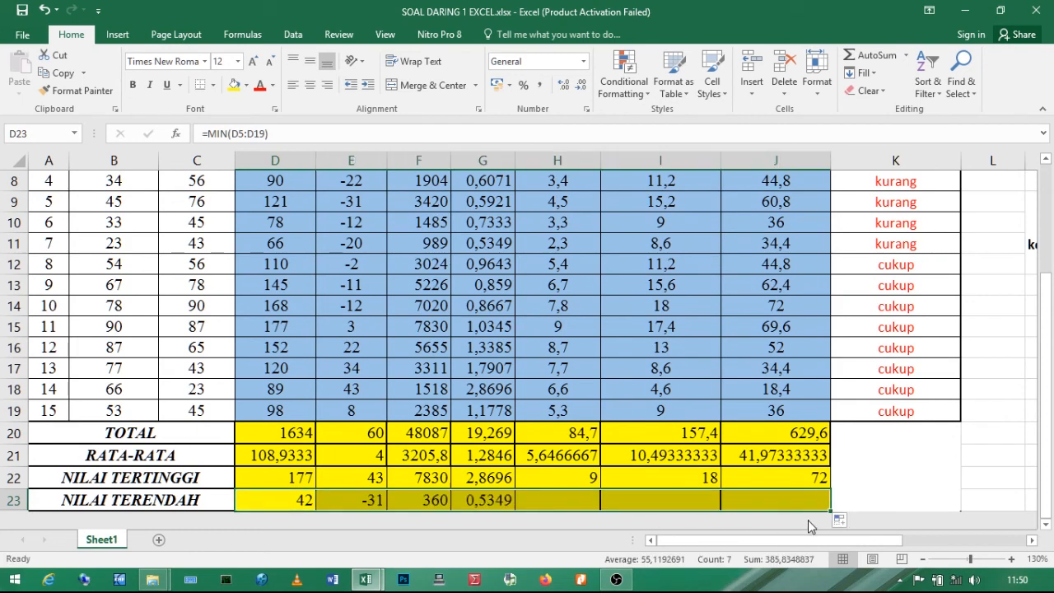
{"action": "left_click", "coordinate": [897, 454]}
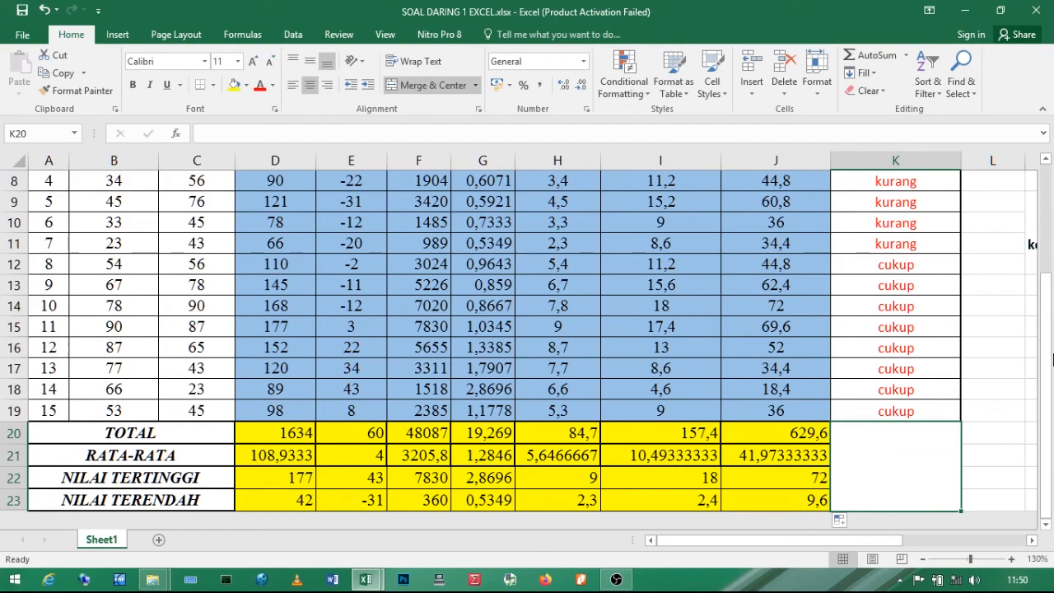
Review the finished table and check the formulas in the RATA-RATA, NILAI TERTINGGI and NILAI TERENDAH rows.
{"action": "left_click_drag", "start_coordinate": [1039, 340], "coordinate": [1045, 303]}
{"action": "left_click", "coordinate": [922, 559]}
{"action": "left_click", "coordinate": [922, 559]}
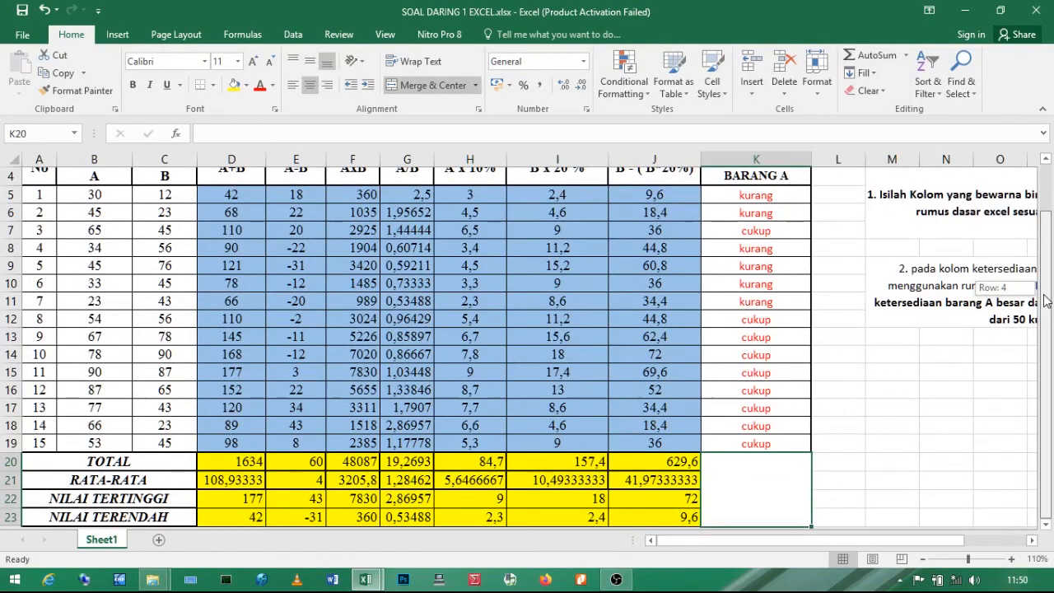
{"action": "left_click", "coordinate": [230, 480]}
{"action": "left_click", "coordinate": [251, 500]}
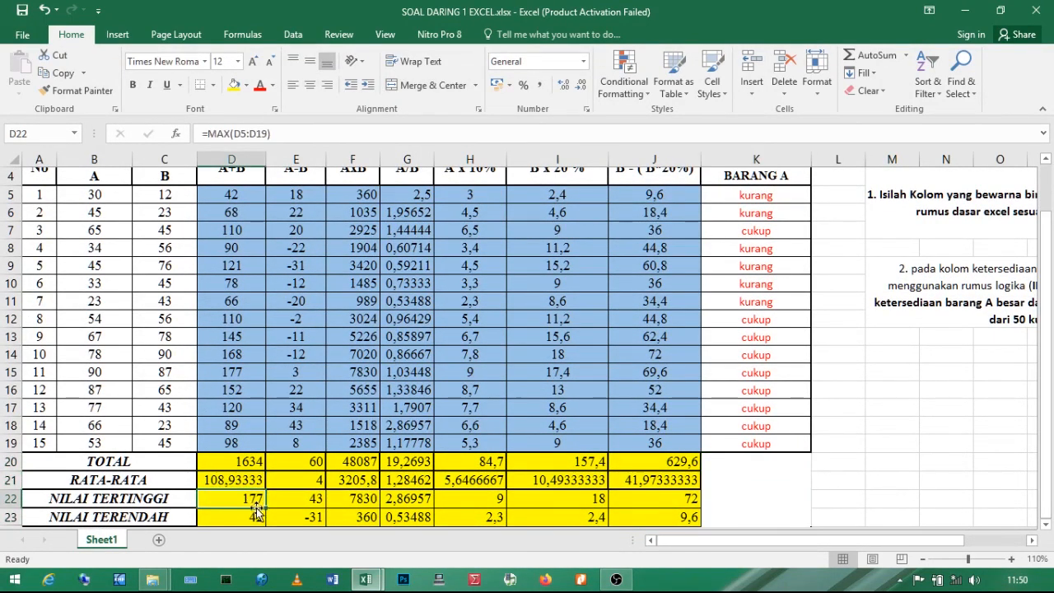
{"action": "left_click", "coordinate": [300, 518]}
{"action": "left_click", "coordinate": [354, 517]}
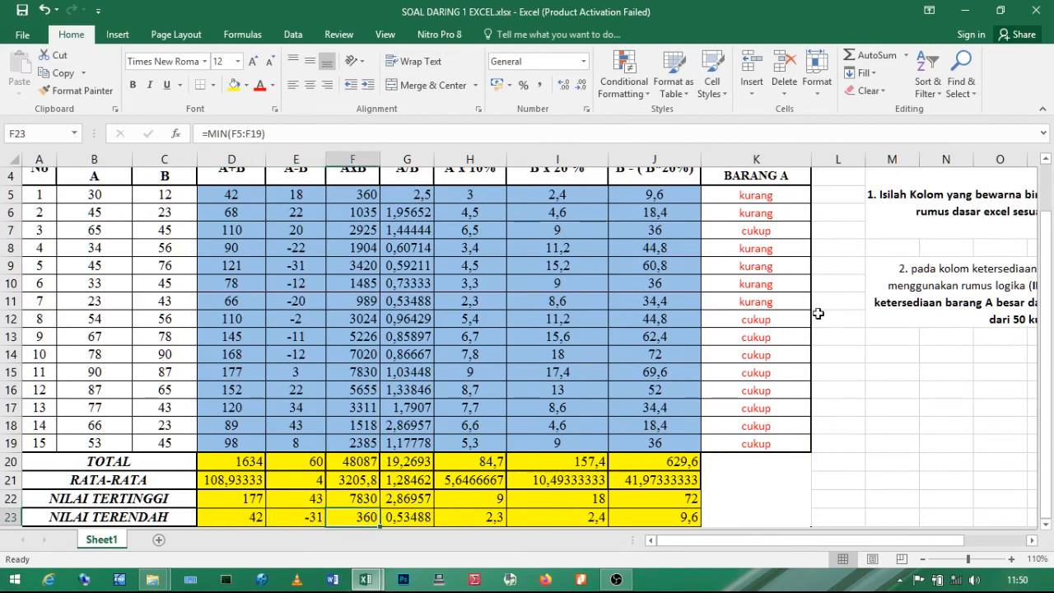
Check the formulas in several cells of the A-B and AxB columns between rows 11 and 15.
{"action": "mouse_move", "coordinate": [1049, 271]}
{"action": "left_mouse_down"}
{"action": "mouse_move", "coordinate": [1050, 254]}
{"action": "mouse_move", "coordinate": [1047, 280]}
{"action": "mouse_move", "coordinate": [1052, 272]}
{"action": "left_mouse_up"}
{"action": "left_click", "coordinate": [311, 375]}
{"action": "left_click", "coordinate": [362, 372]}
{"action": "left_click", "coordinate": [363, 344]}
{"action": "left_click", "coordinate": [349, 320]}
{"action": "left_click", "coordinate": [348, 301]}
{"action": "left_click", "coordinate": [288, 300]}
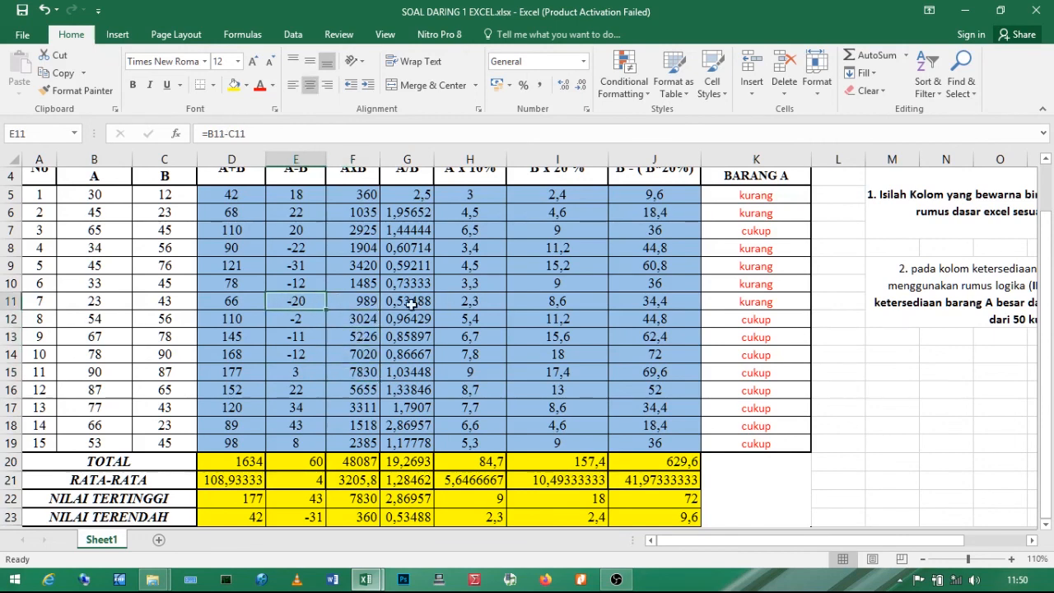
{"action": "left_click_drag", "start_coordinate": [1051, 284], "coordinate": [1046, 279]}
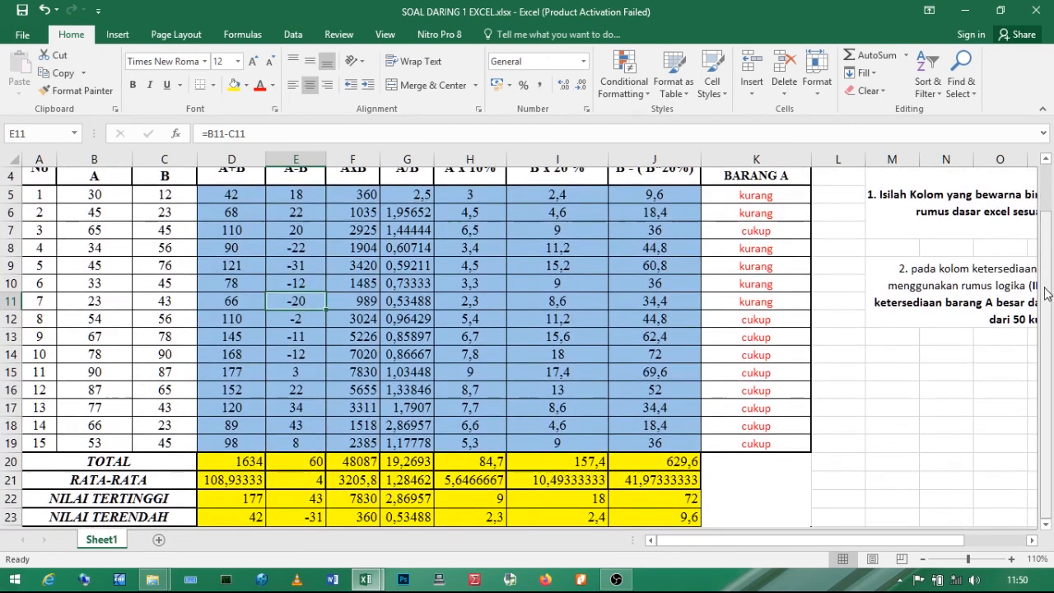